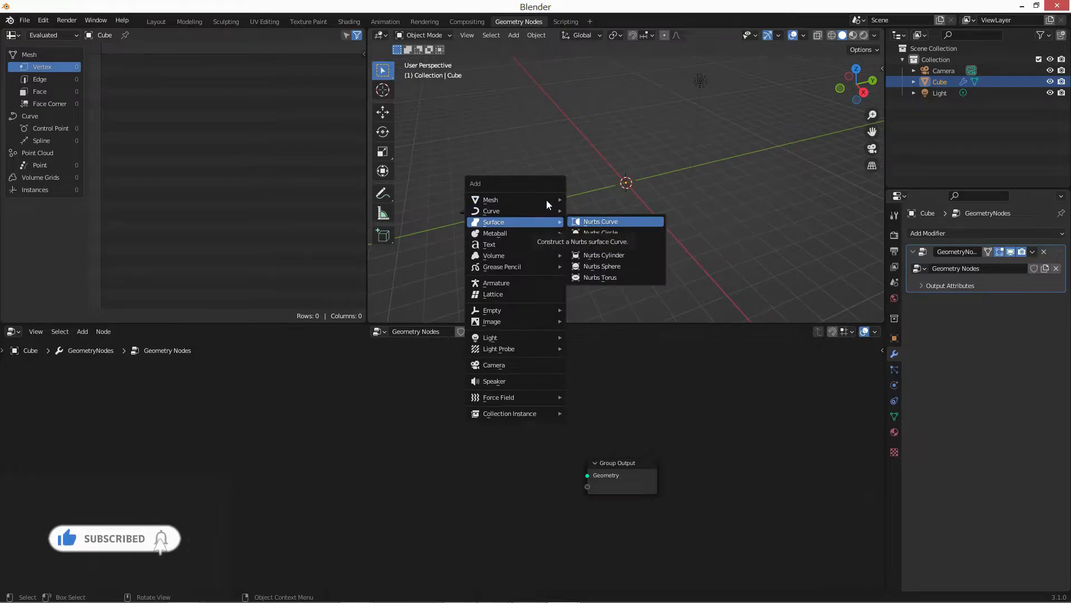
# Add an ico sphere mesh at the origin with 4 subdivisions.
pyautogui.moveTo(547, 204)
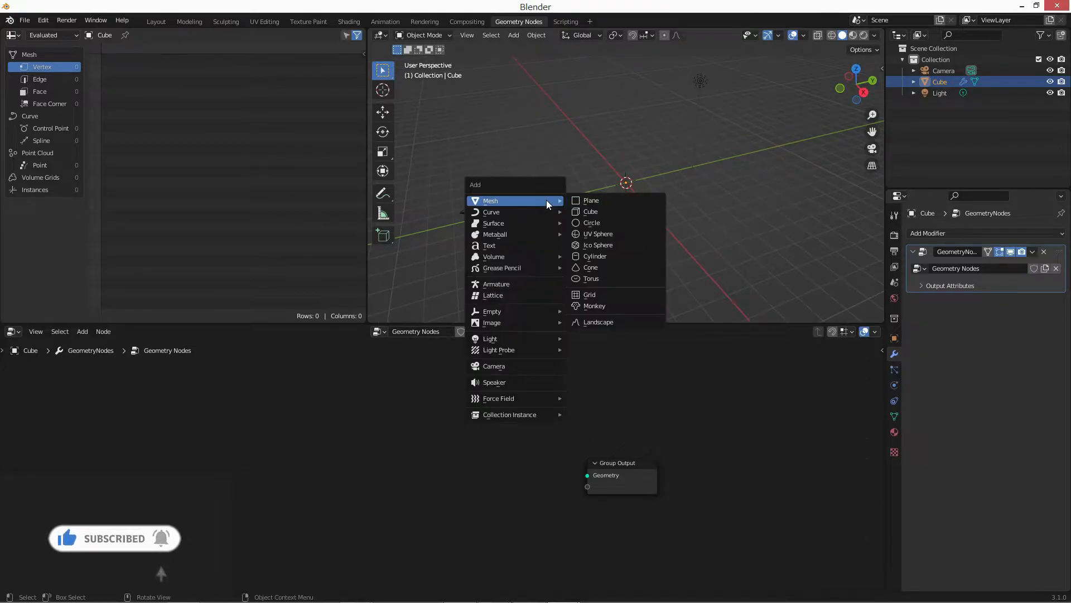
pyautogui.click(600, 245)
pyautogui.click(413, 315)
pyautogui.click(504, 205)
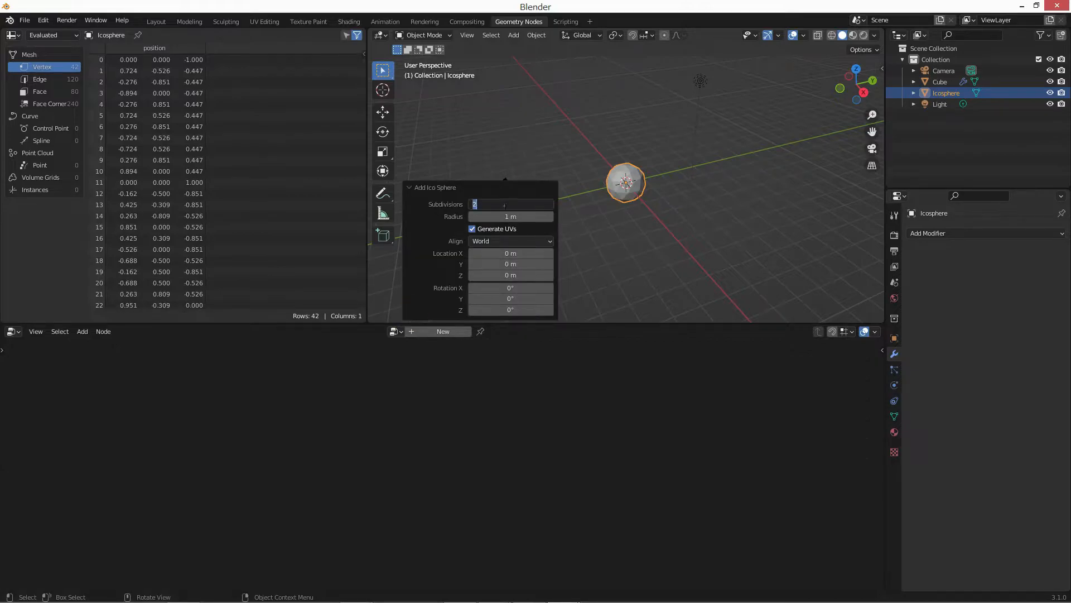
pyautogui.write('4')
pyautogui.press('Return')
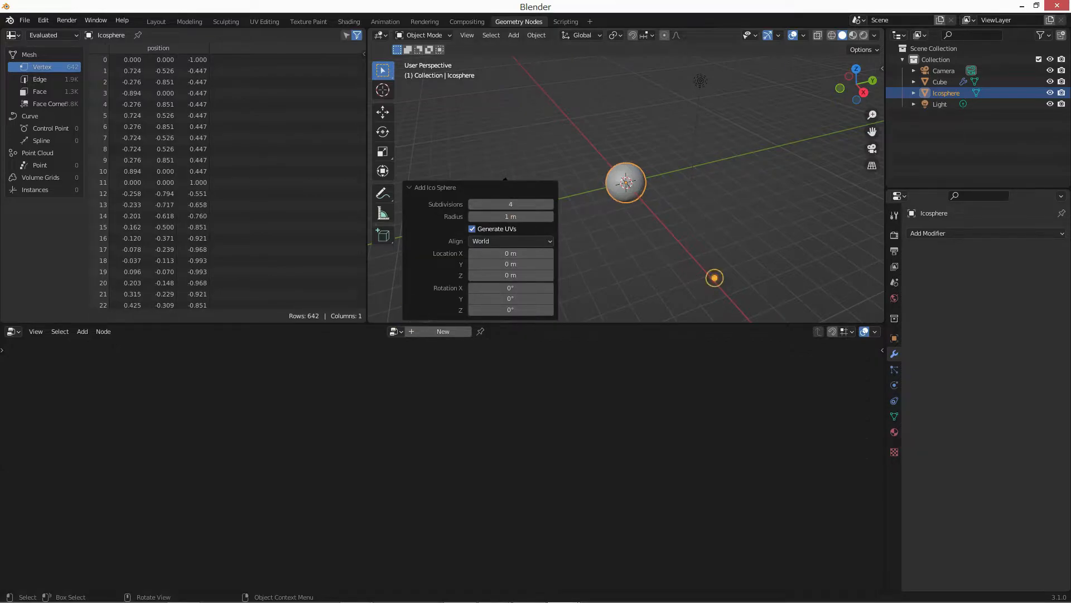
# Switch the 3D viewport to wireframe shading and collapse the ico sphere's creation settings.
pyautogui.click(832, 37)
pyautogui.moveTo(826, 51); pyautogui.dragTo(830, 26, button='middle')
pyautogui.scroll(5, 627, 184)
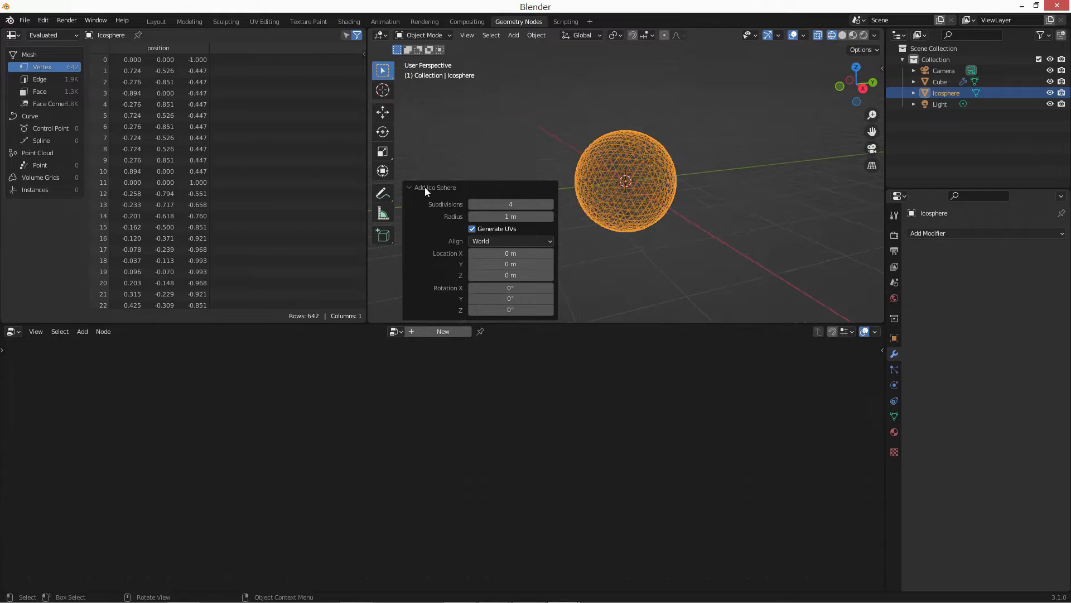
pyautogui.click(425, 187)
pyautogui.scroll(3, 597, 169)
# Duplicate the ico sphere in place, shrink the copy to about 0.35 of the original size and apply its scale.
pyautogui.hotkey('shift', 'd')
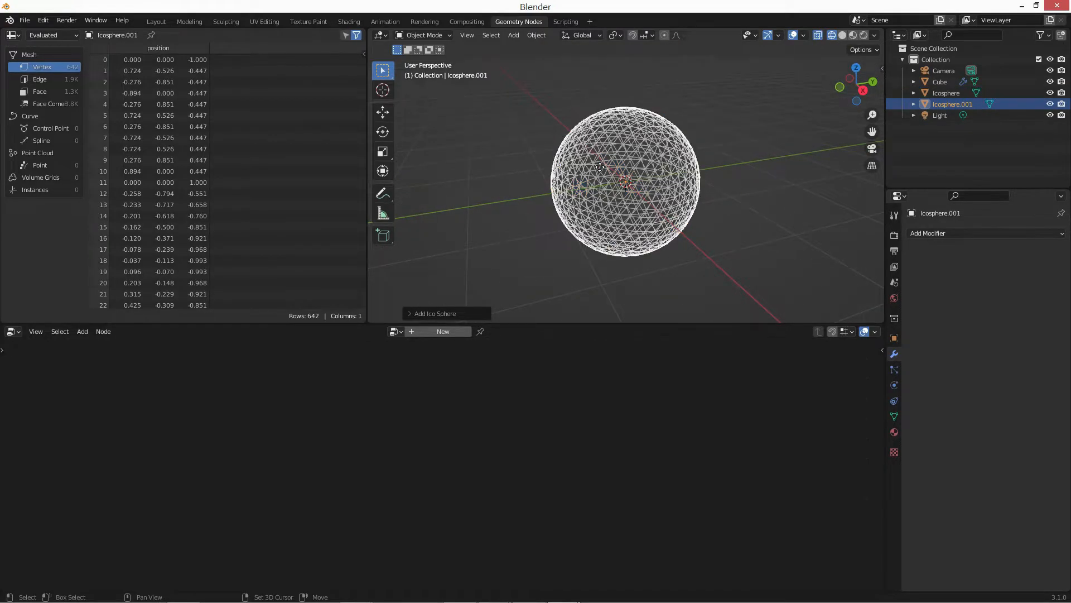
pyautogui.press('s')
pyautogui.click(642, 177)
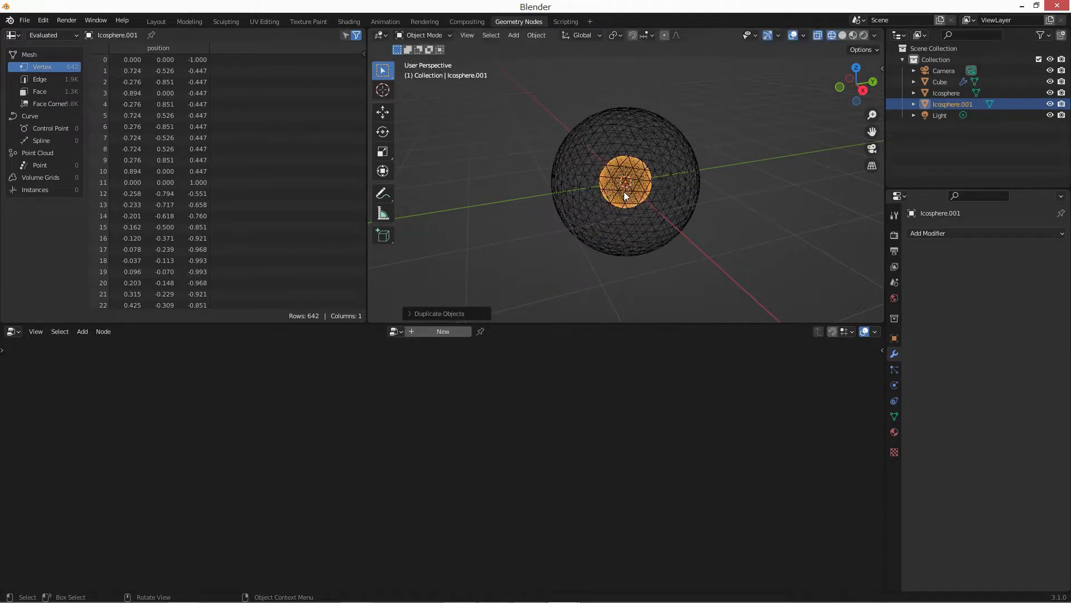
pyautogui.scroll(1, 630, 179)
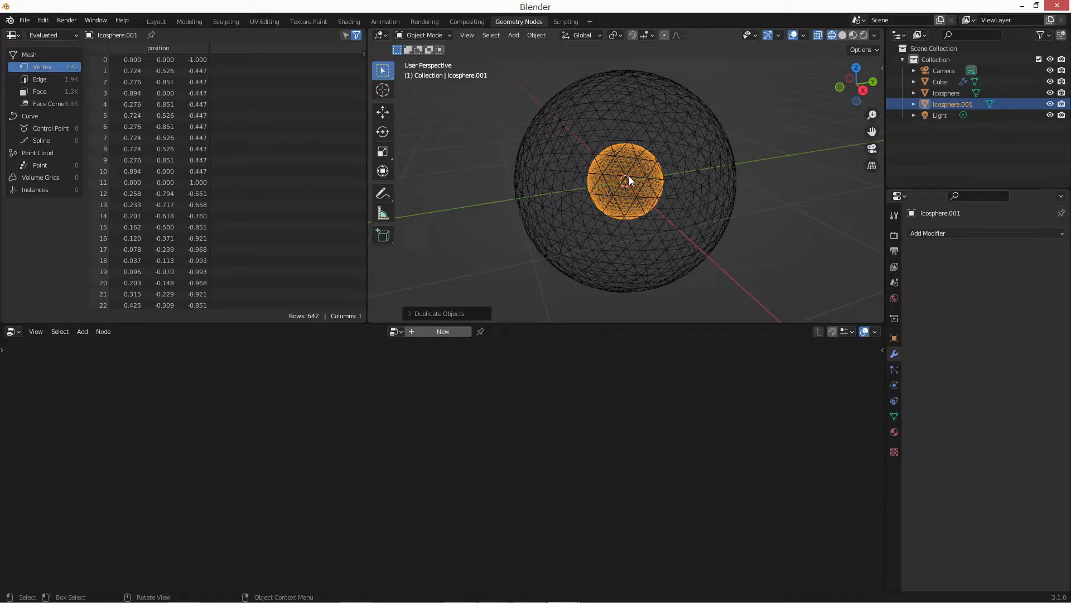
pyautogui.hotkey('ctrl', 'a')
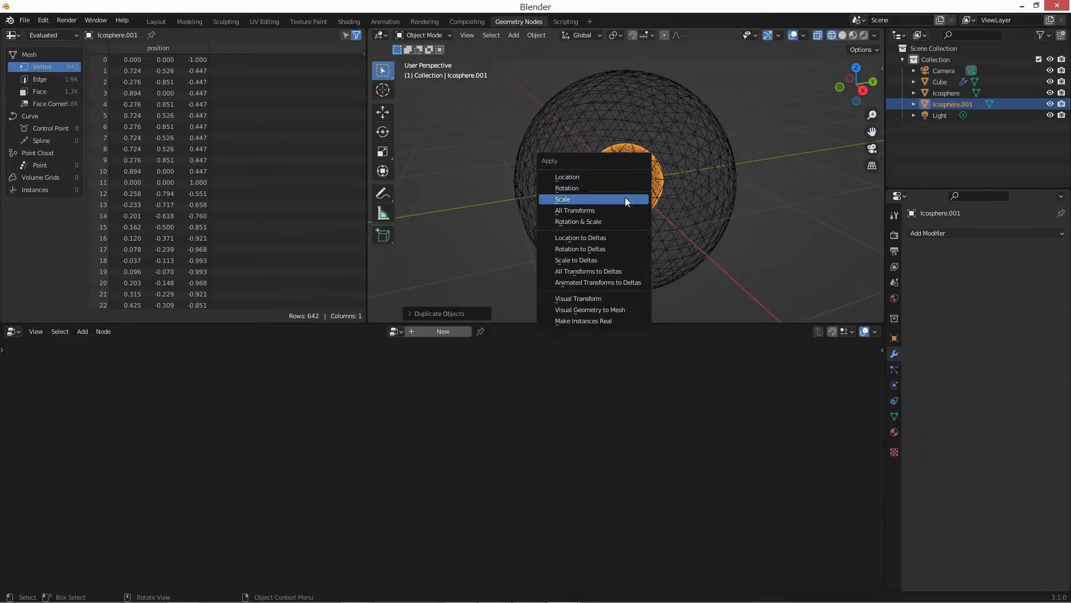
pyautogui.click(625, 196)
# Parent the small inner sphere to the large outer ico sphere.
pyautogui.click(809, 260)
pyautogui.click(651, 195)
pyautogui.click(948, 104)
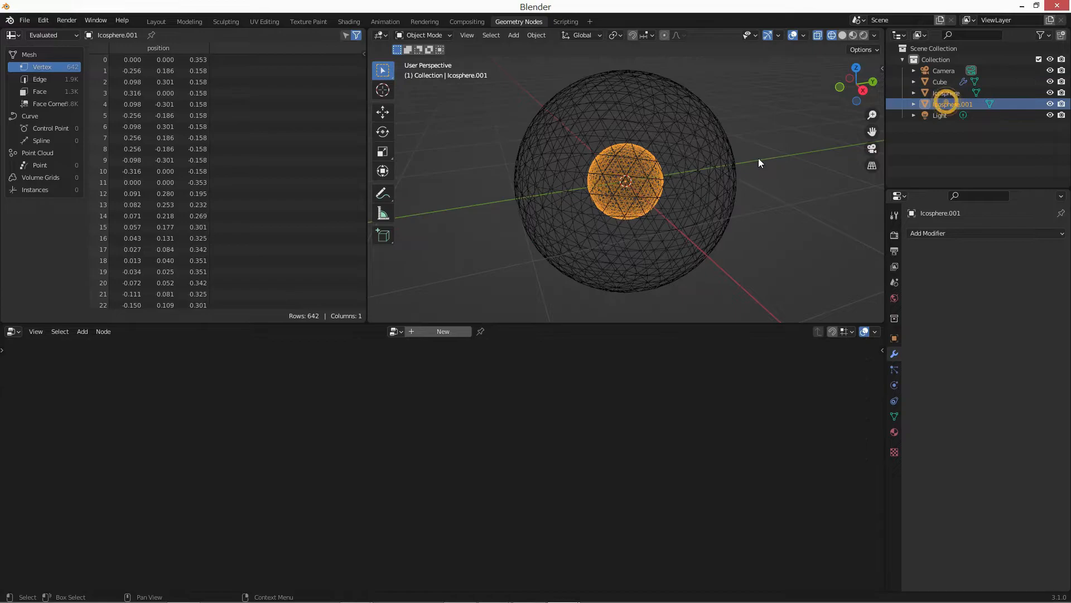
pyautogui.keyDown('shift'); pyautogui.click(708, 161); pyautogui.keyUp('shift')
pyautogui.rightClick(709, 159)
pyautogui.click(747, 319)
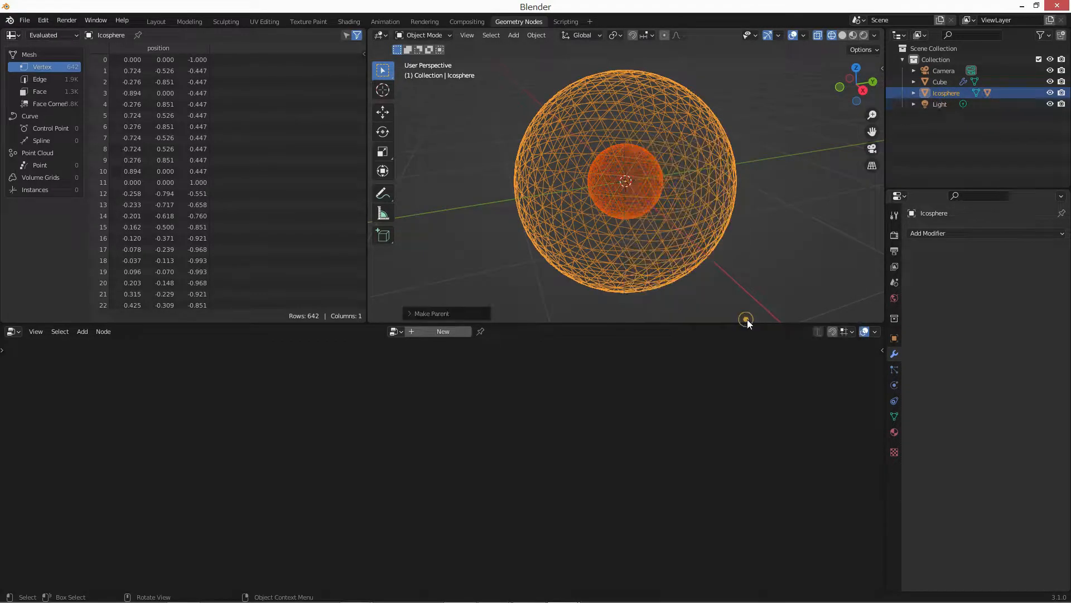
# Bring Icosphere and Icosphere.001 into the Cube's geometry node tree as two Object Info nodes.
pyautogui.click(956, 106)
pyautogui.click(940, 81)
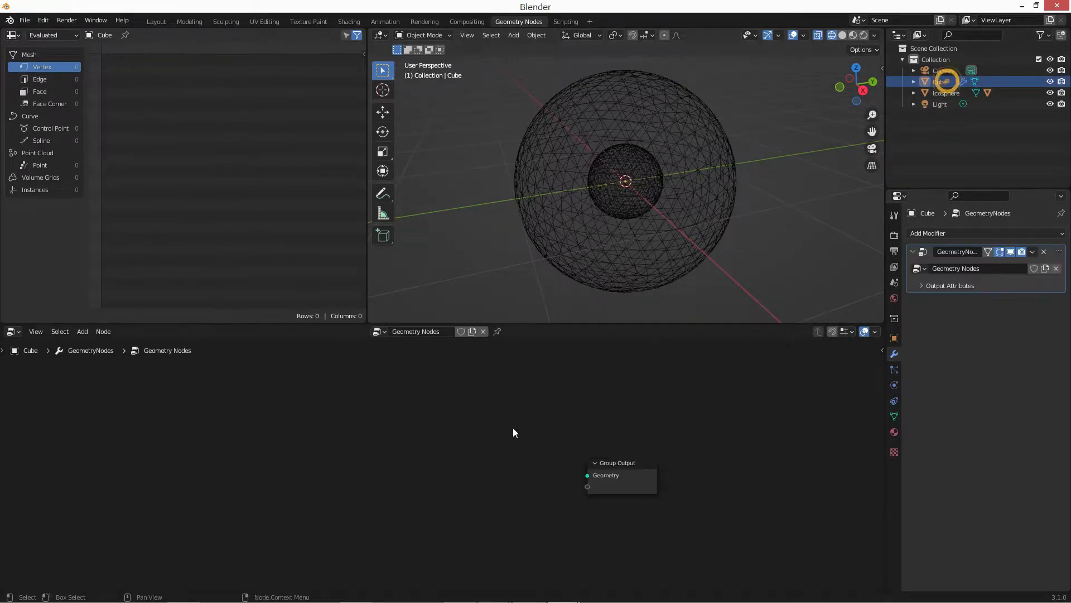
pyautogui.click(914, 93)
pyautogui.moveTo(940, 95); pyautogui.dragTo(258, 464)
pyautogui.click(963, 115)
pyautogui.moveTo(978, 113); pyautogui.dragTo(390, 550)
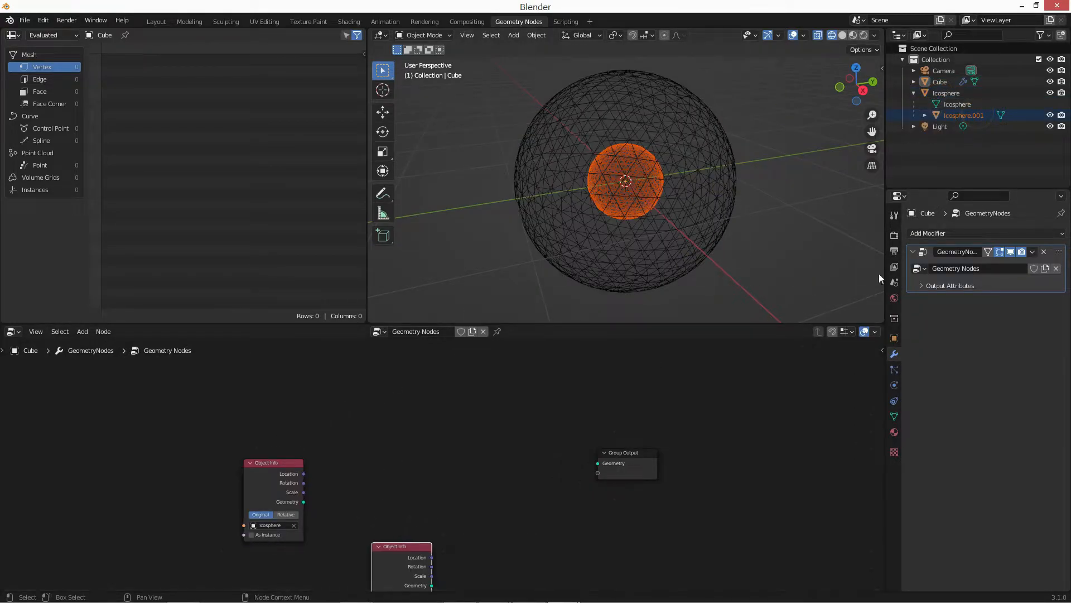
# Rename the small sphere innerSphere and the large parent sphere outerSphere.
pyautogui.doubleClick(977, 116)
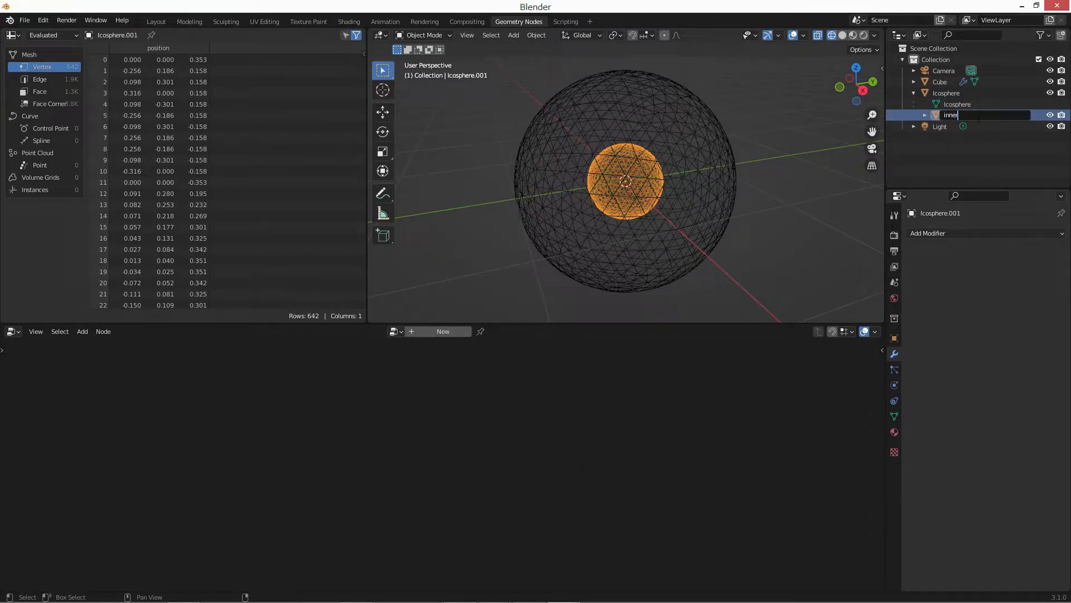
pyautogui.write('innerSphere')
pyautogui.press('Return')
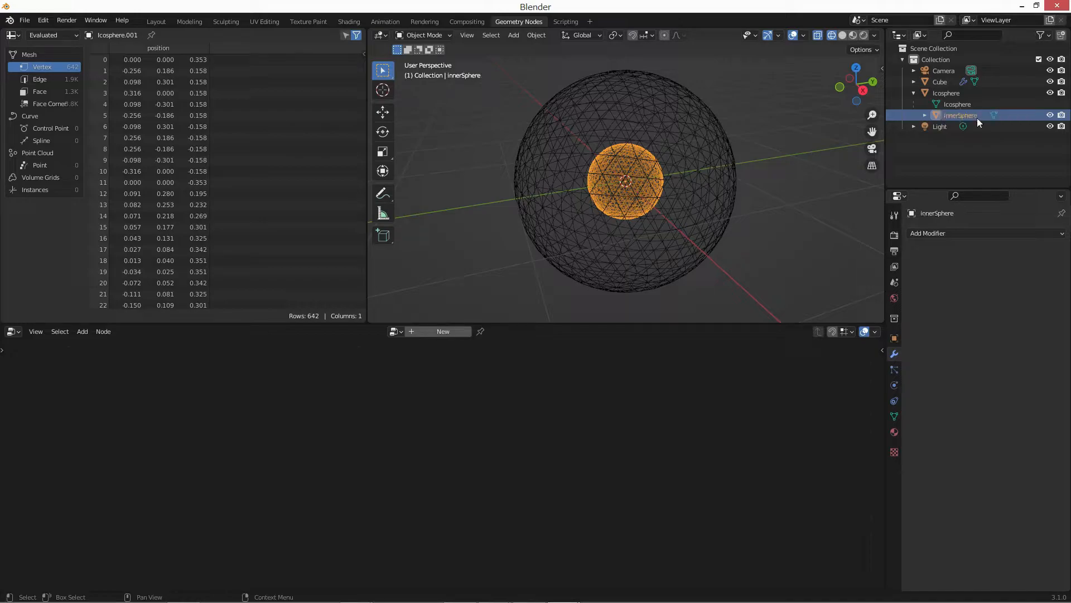
pyautogui.doubleClick(936, 92)
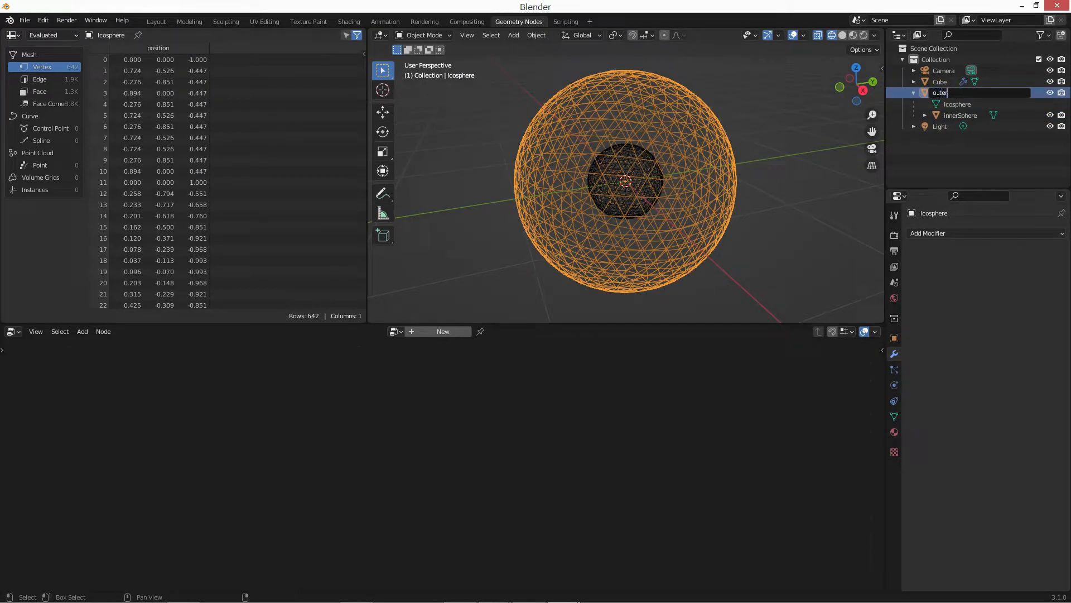
pyautogui.write('outerSphere')
pyautogui.press('Return')
# Reopen the Cube's node tree, stack the innerSphere Object Info node above the outerSphere one, and enlarge the node editor.
pyautogui.click(940, 81)
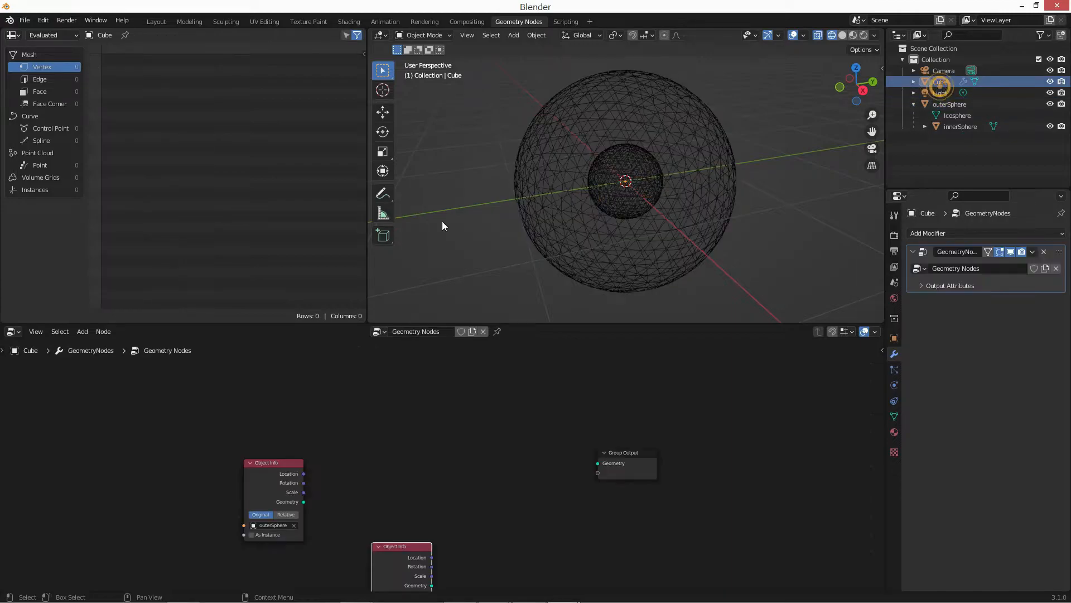
pyautogui.scroll(4, 373, 424)
pyautogui.moveTo(650, 379); pyautogui.dragTo(695, 498)
pyautogui.moveTo(309, 536); pyautogui.dragTo(354, 447, button='middle')
pyautogui.moveTo(394, 429); pyautogui.dragTo(349, 390)
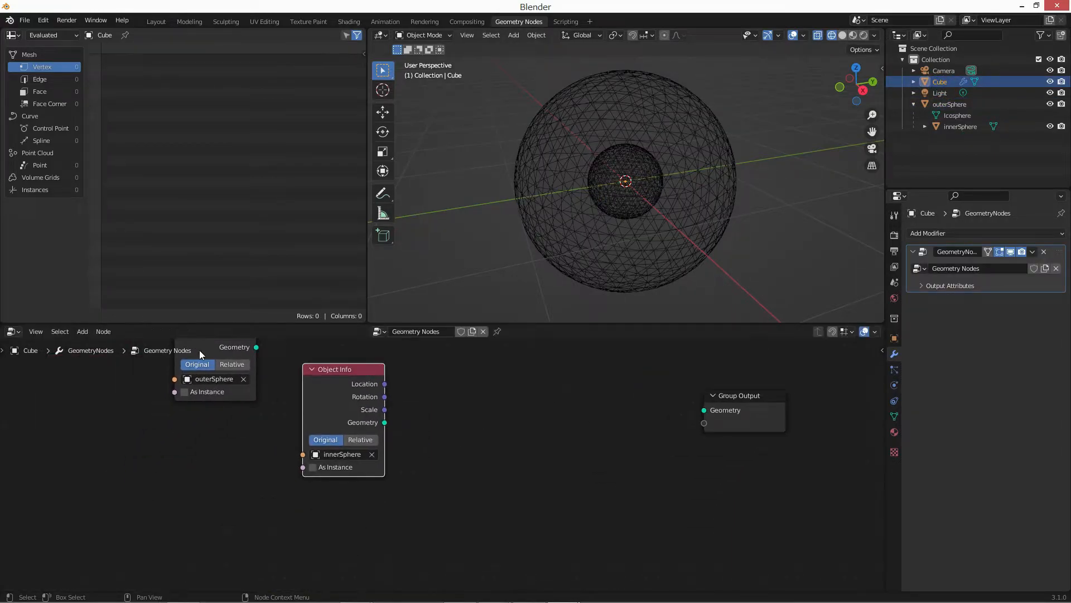
pyautogui.moveTo(200, 351); pyautogui.dragTo(192, 560)
pyautogui.moveTo(326, 418); pyautogui.dragTo(164, 408)
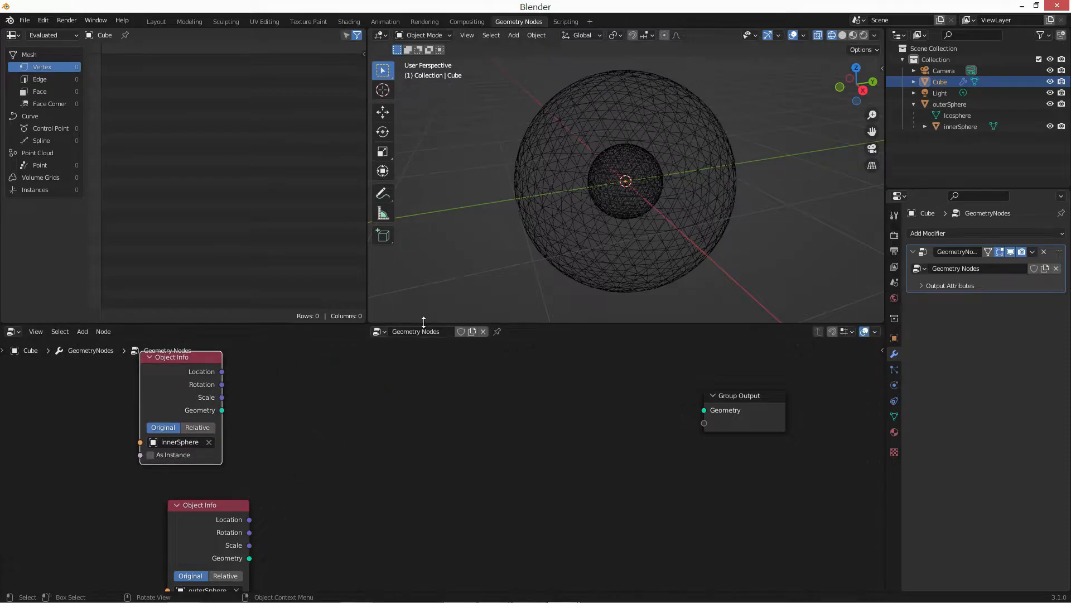
pyautogui.moveTo(424, 322); pyautogui.dragTo(425, 240)
pyautogui.moveTo(140, 477); pyautogui.dragTo(151, 427, button='middle')
pyautogui.scroll(1, 154, 428)
pyautogui.moveTo(213, 431); pyautogui.dragTo(187, 434)
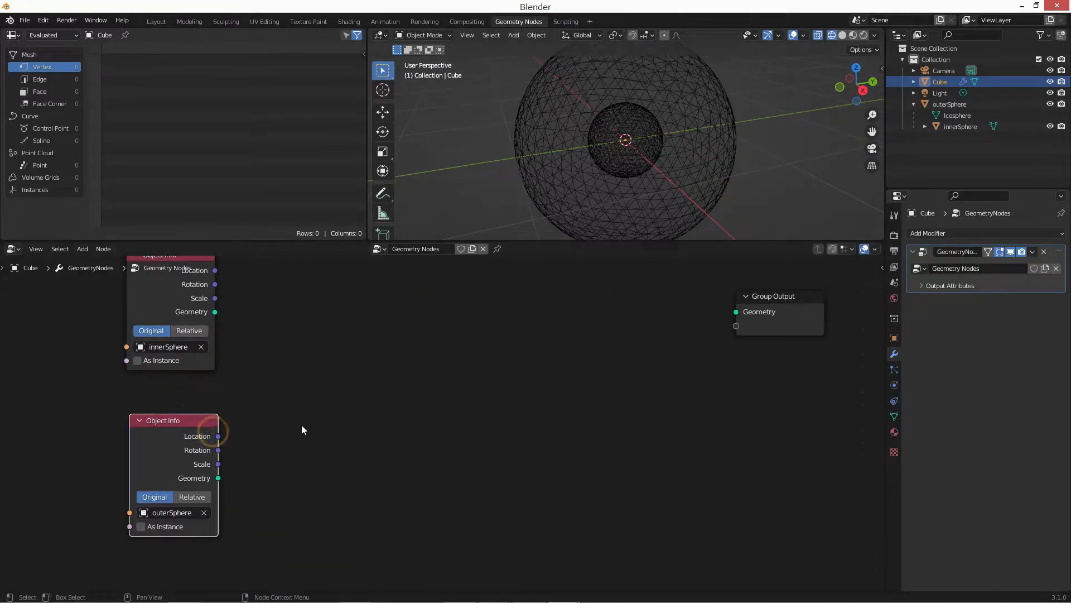
# Add a Set Shade Smooth node beside the outerSphere Object Info node.
pyautogui.moveTo(301, 430); pyautogui.dragTo(353, 399, button='middle')
pyautogui.hotkey('shift', 'a')
pyautogui.write('set')
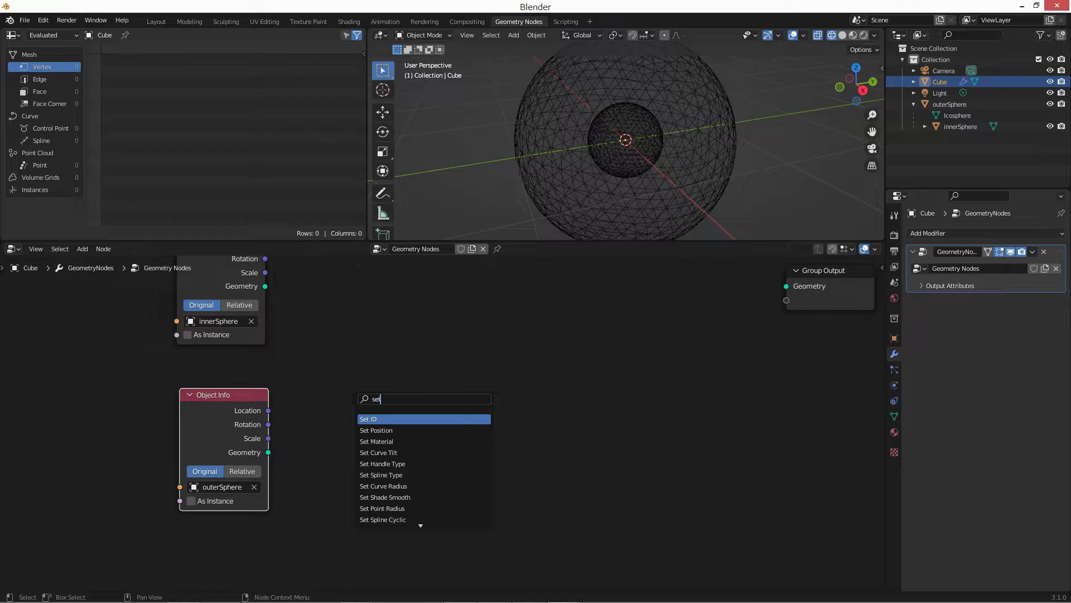
pyautogui.press('Down')
pyautogui.write('so')
pyautogui.press('BackSpace')
pyautogui.press('BackSpace')
pyautogui.write('sm')
pyautogui.press('Return')
pyautogui.click(352, 398)
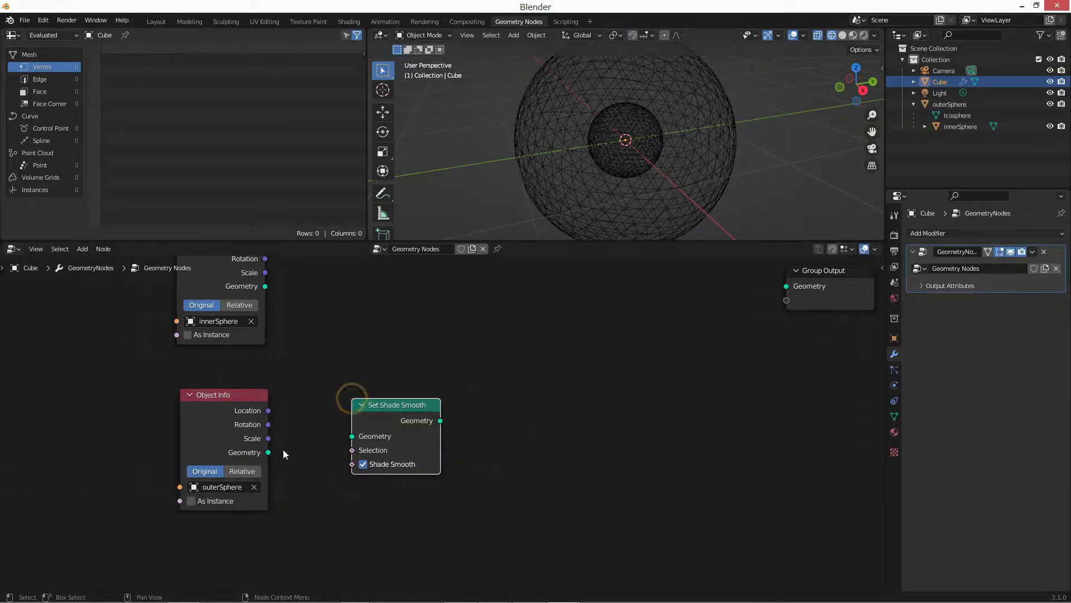
# Link the outerSphere geometry through the Set Shade Smooth node to the Group Output geometry.
pyautogui.moveTo(268, 452); pyautogui.dragTo(336, 443)
pyautogui.moveTo(414, 414); pyautogui.dragTo(375, 414)
pyautogui.moveTo(481, 412); pyautogui.dragTo(503, 412, button='middle')
pyautogui.hotkey('shift', 'a')
pyautogui.click(392, 368)
pyautogui.moveTo(423, 420); pyautogui.dragTo(808, 285)
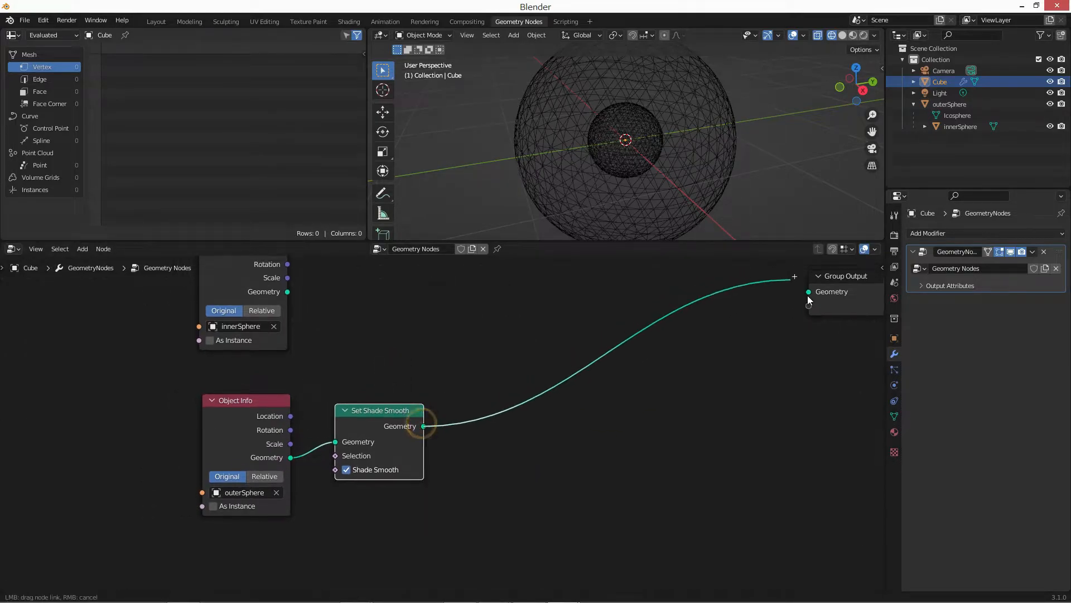
# Insert a Capture Attribute node between Set Shade Smooth and Group Output and set its data type to Vector.
pyautogui.keyDown('shift'); pyautogui.scroll(1, 525, 381); pyautogui.keyUp('shift')
pyautogui.scroll(1, 526, 381)
pyautogui.hotkey('shift', 'a')
pyautogui.write('sca')
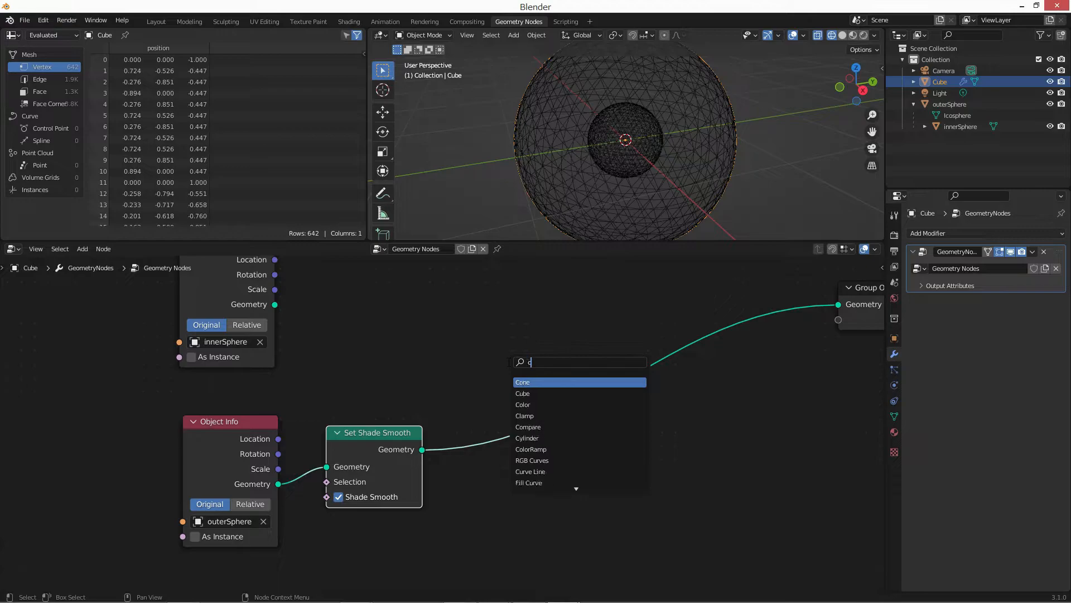
pyautogui.press('Return')
pyautogui.click(507, 362)
pyautogui.click(521, 422)
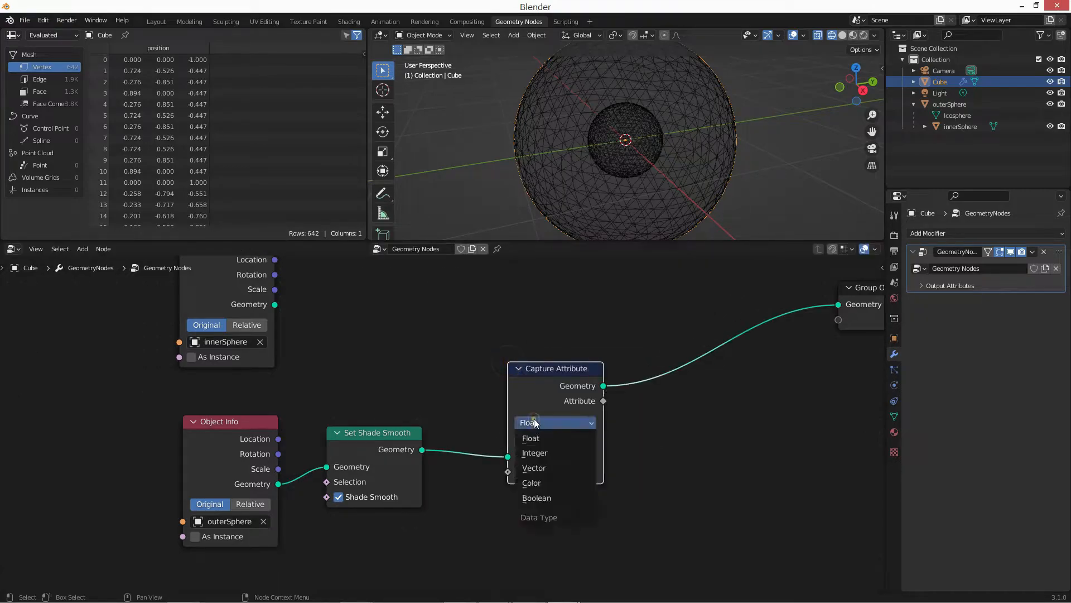
pyautogui.click(530, 438)
pyautogui.moveTo(569, 391); pyautogui.dragTo(568, 385)
# Add a Position node below Set Shade Smooth and link it to the Capture Attribute value.
pyautogui.hotkey('shift', 'a')
pyautogui.write('s')
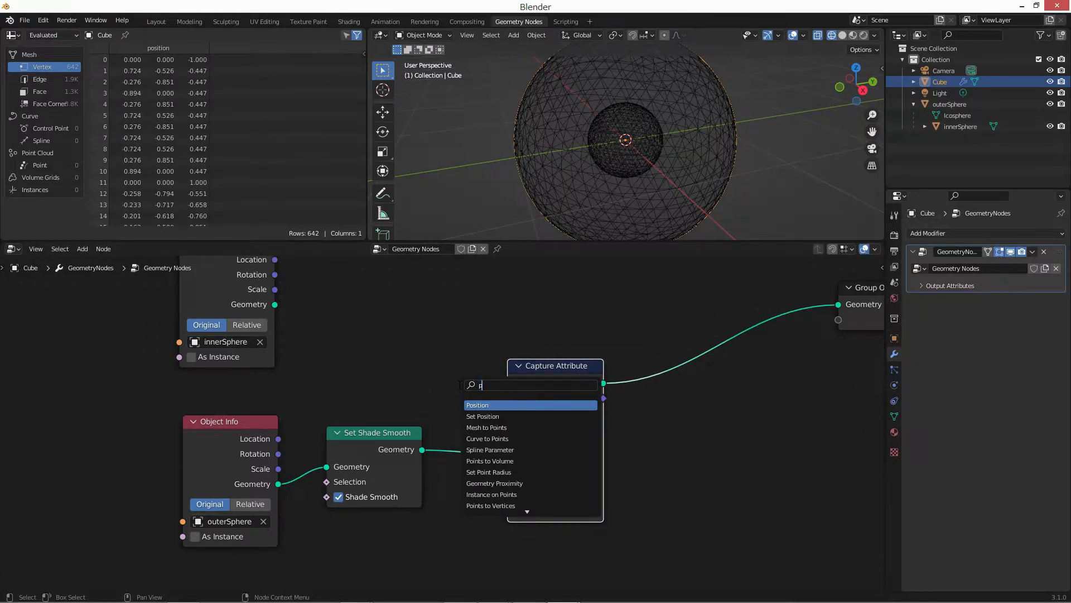
pyautogui.write('pos')
pyautogui.press('Return')
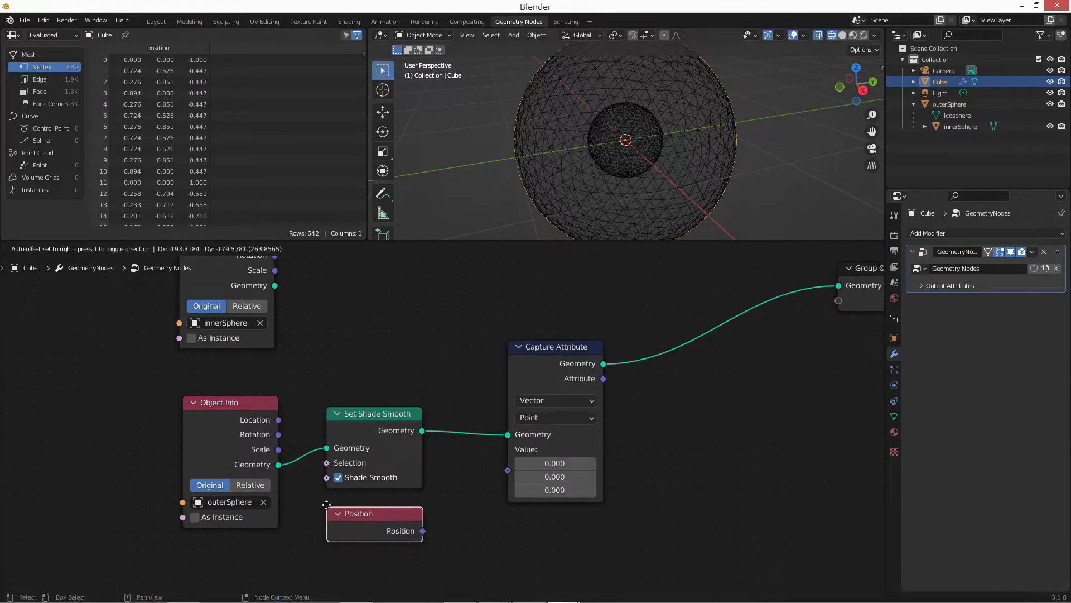
pyautogui.click(328, 501)
pyautogui.moveTo(426, 523); pyautogui.dragTo(508, 470)
# Add a Noise Texture node below the Position node and set its dimensions to 4D.
pyautogui.moveTo(559, 362); pyautogui.dragTo(551, 358)
pyautogui.click(767, 458)
pyautogui.moveTo(711, 425); pyautogui.dragTo(590, 399, button='middle')
pyautogui.hotkey('shift', 'a')
pyautogui.write('noise')
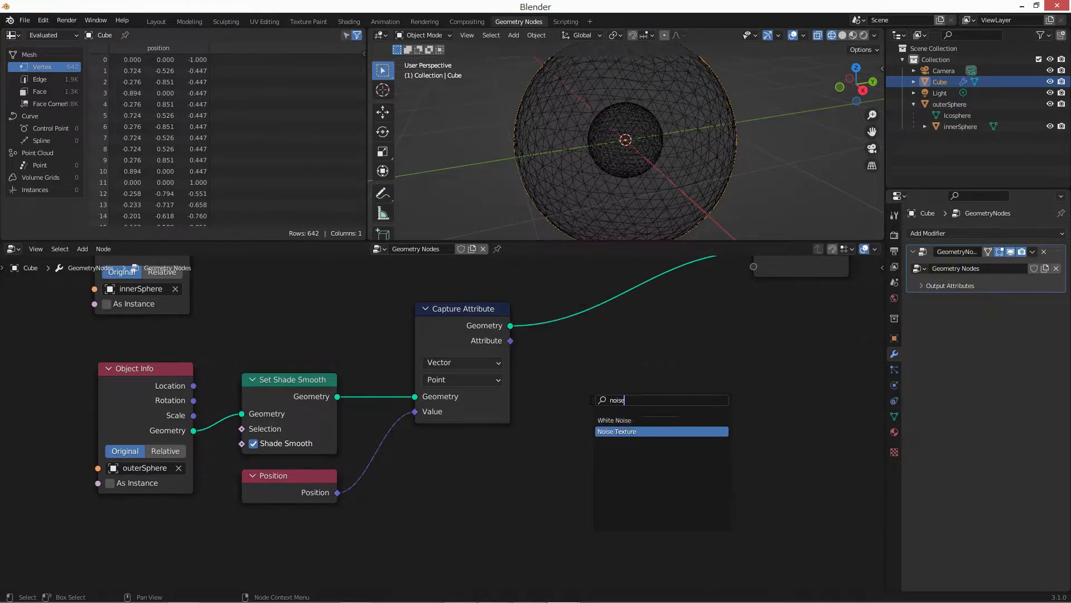
pyautogui.press('Return')
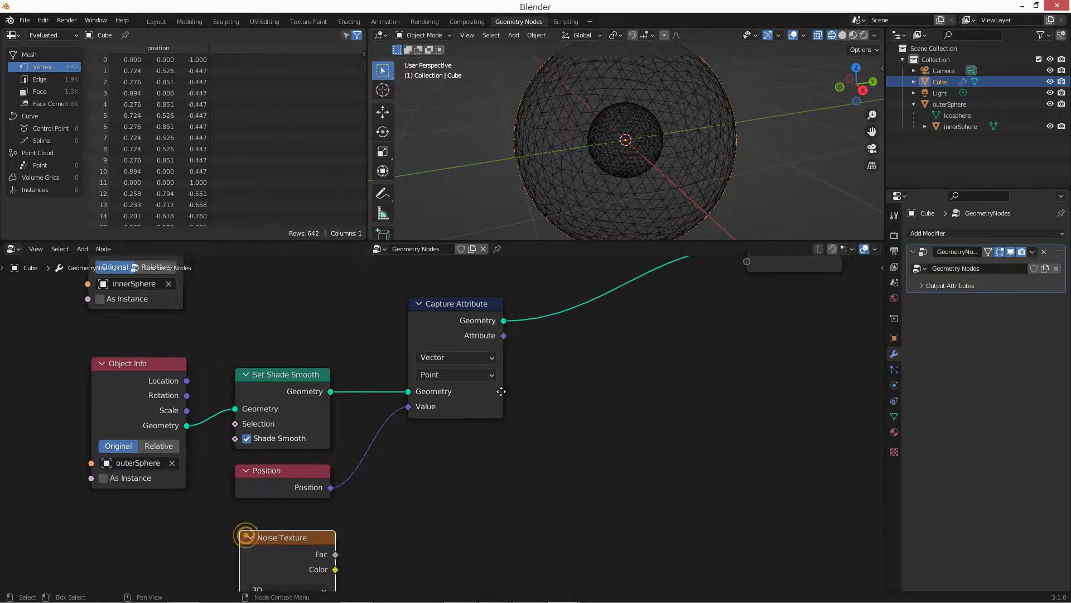
pyautogui.click(246, 534)
pyautogui.click(327, 491)
pyautogui.click(333, 547)
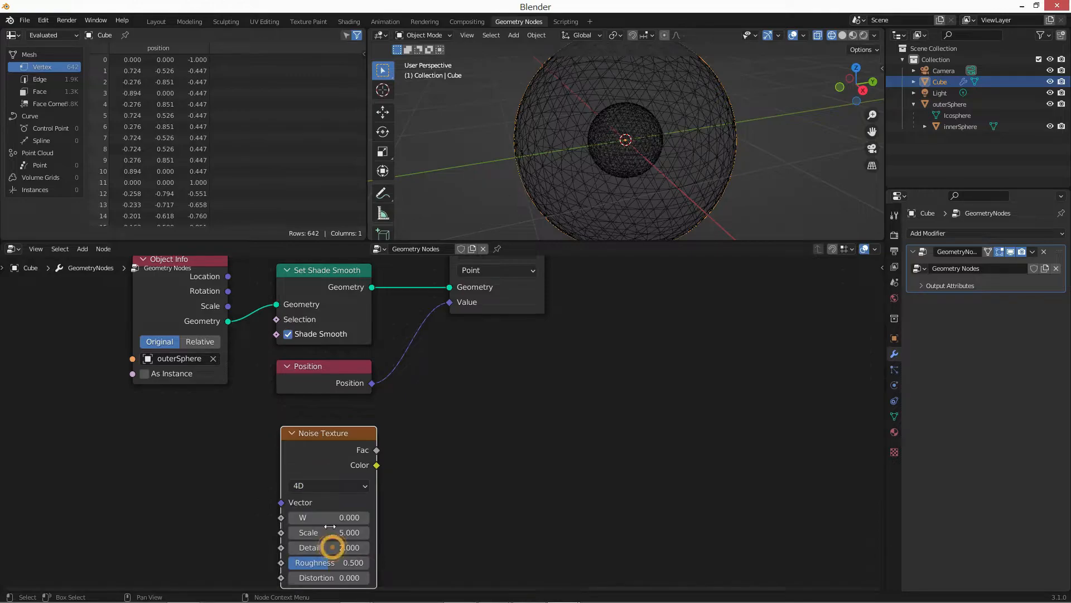
pyautogui.click(330, 515)
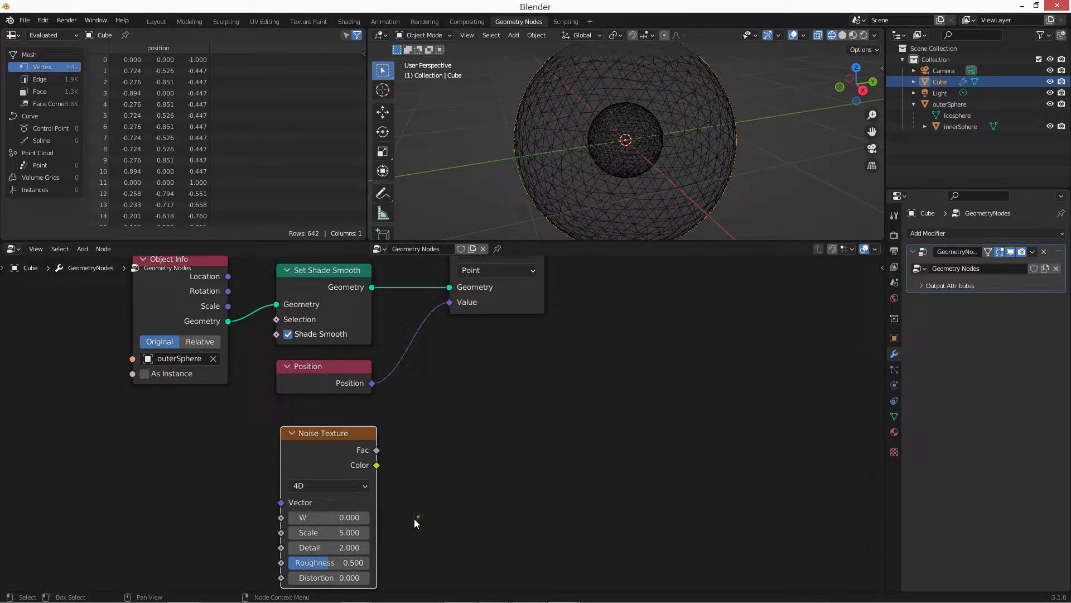
# Add a Vector Math node set to Add beside the Noise Texture and place a duplicate of it next to it.
pyautogui.moveTo(484, 456); pyautogui.dragTo(381, 494, button='middle')
pyautogui.scroll(-3, 382, 493)
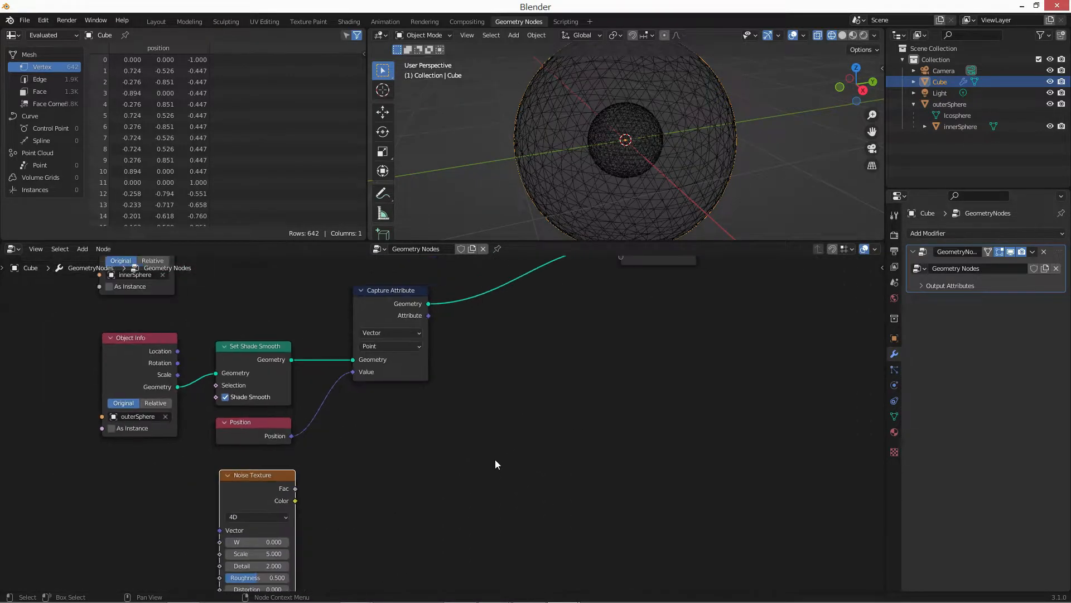
pyautogui.moveTo(518, 462); pyautogui.dragTo(494, 460, button='middle')
pyautogui.hotkey('shift', 'a')
pyautogui.write('svm')
pyautogui.press('Return')
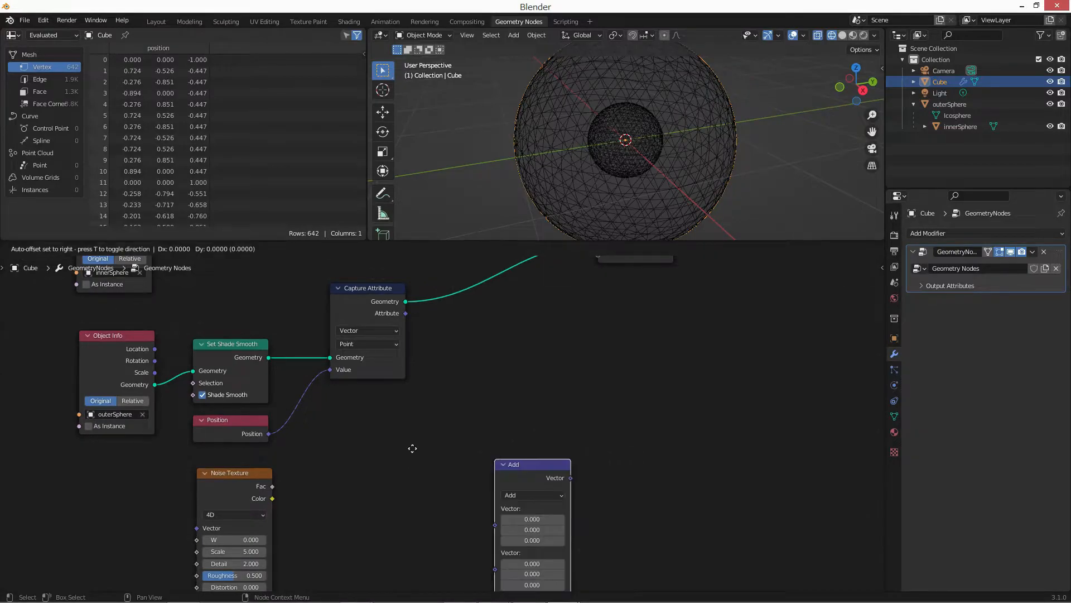
pyautogui.click(385, 445)
pyautogui.hotkey('shift', 'd')
pyautogui.click(505, 440)
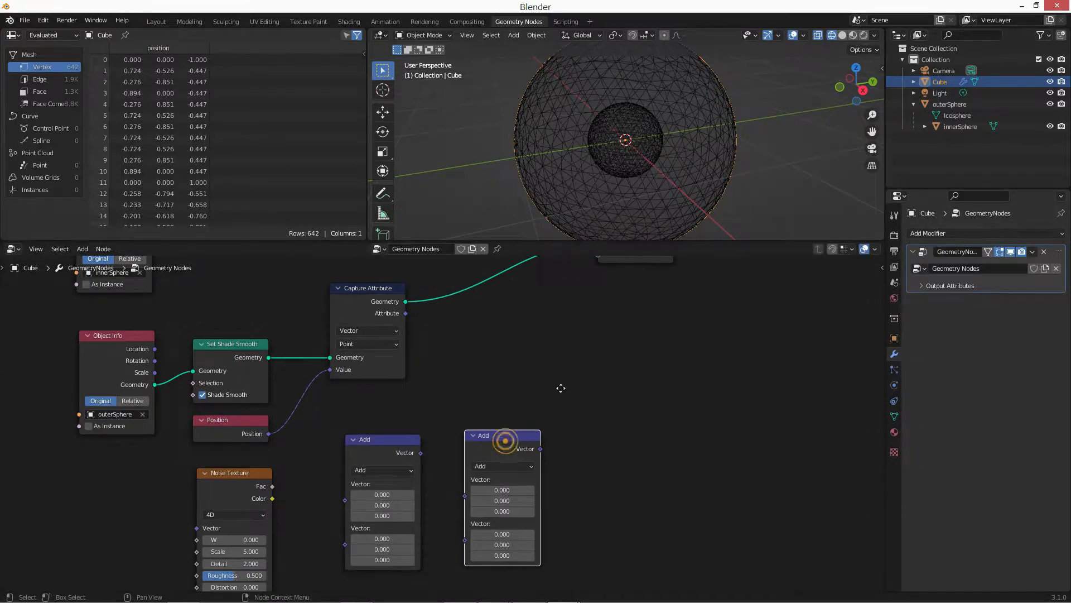
# Link the Noise Texture color to the first Add node and set its second vector to -0.5 on all three axes.
pyautogui.moveTo(561, 388); pyautogui.dragTo(446, 368, button='middle')
pyautogui.moveTo(223, 473); pyautogui.dragTo(333, 502)
pyautogui.click(369, 427)
pyautogui.click(368, 428)
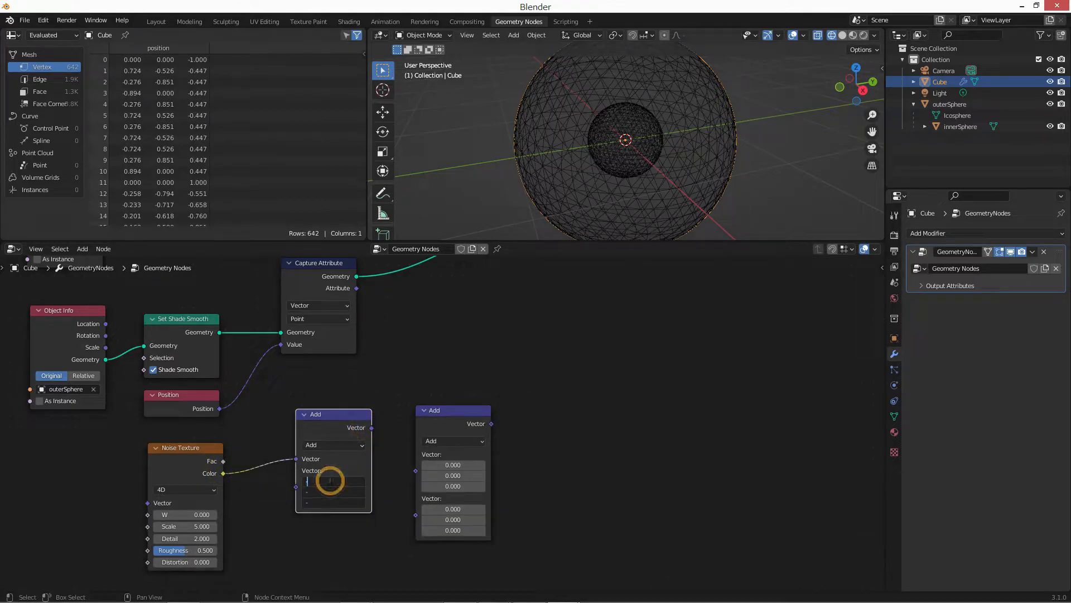
pyautogui.press('Return')
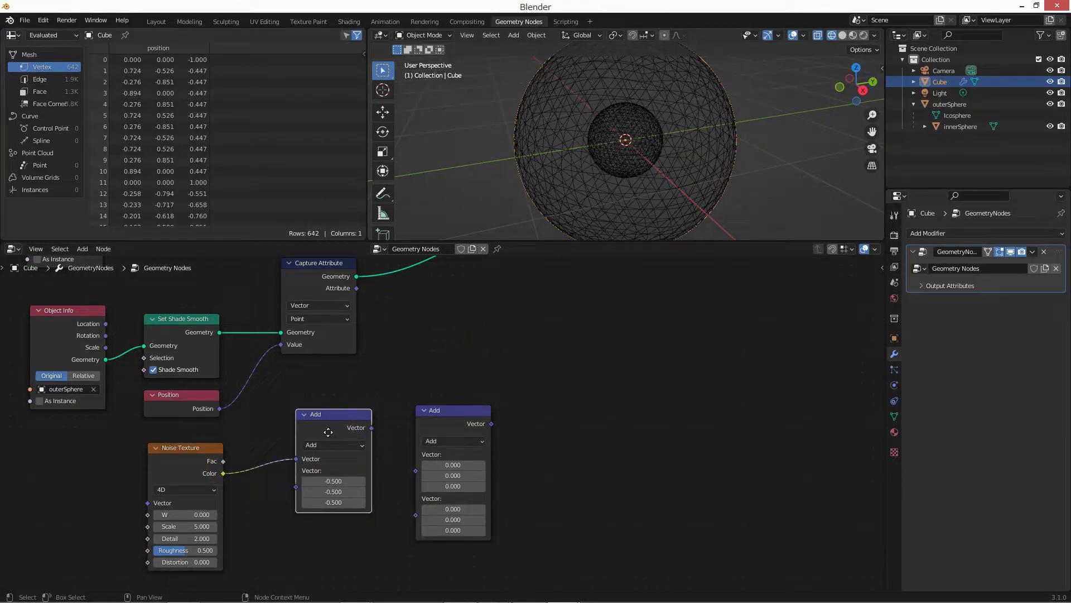
# Rearrange the two Add nodes, placing the second one up and to the right of the first.
pyautogui.moveTo(328, 432); pyautogui.dragTo(328, 444)
pyautogui.click(488, 359)
pyautogui.moveTo(438, 374); pyautogui.dragTo(319, 407, button='middle')
pyautogui.scroll(-2, 321, 409)
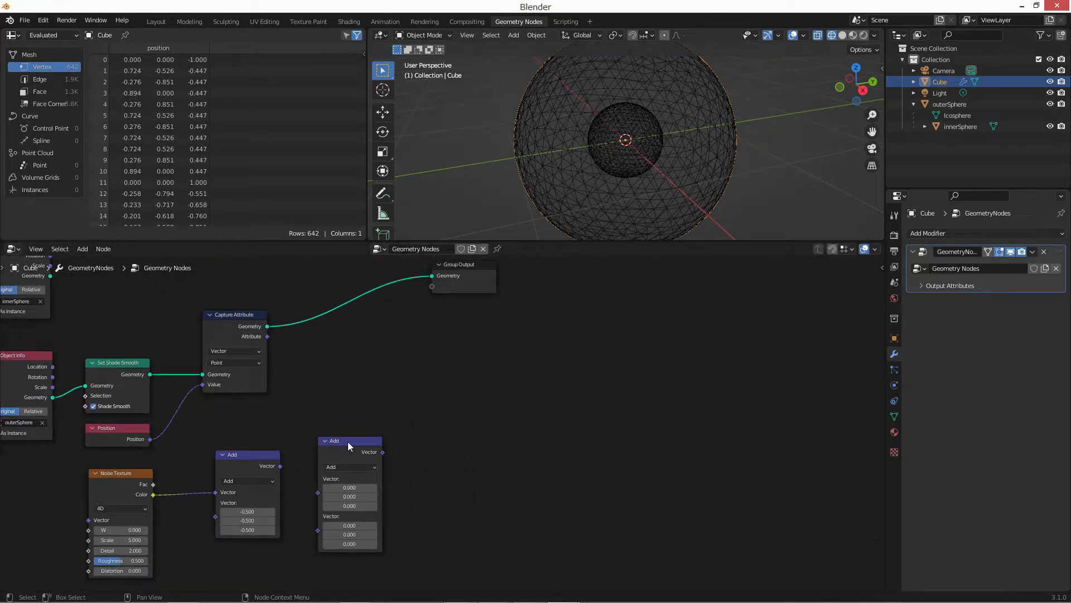
pyautogui.moveTo(348, 441); pyautogui.dragTo(376, 371)
# Insert a Set Position node between Capture Attribute and Group Output, spacing the nodes apart to make room.
pyautogui.hotkey('shift', 'a')
pyautogui.write('sset')
pyautogui.press('Down')
pyautogui.press('Return')
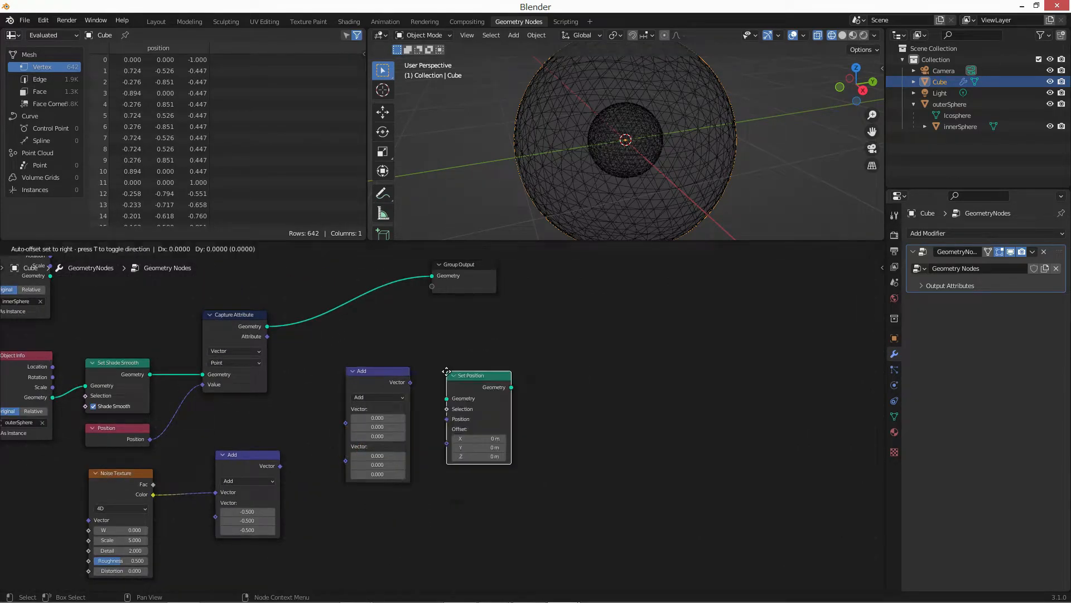
pyautogui.click(370, 278)
pyautogui.moveTo(467, 283); pyautogui.dragTo(667, 319)
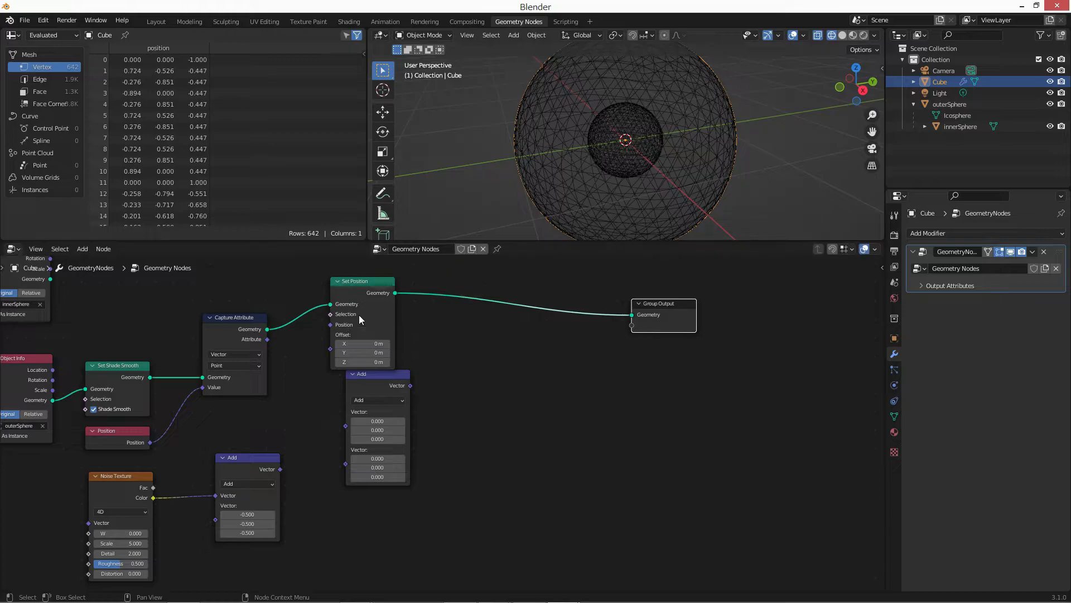
pyautogui.moveTo(359, 316); pyautogui.dragTo(513, 340)
# Link the captured attribute and the first Add result into the second Add node, and its output to Set Position's position.
pyautogui.moveTo(269, 340); pyautogui.dragTo(345, 426)
pyautogui.moveTo(289, 467); pyautogui.dragTo(346, 433)
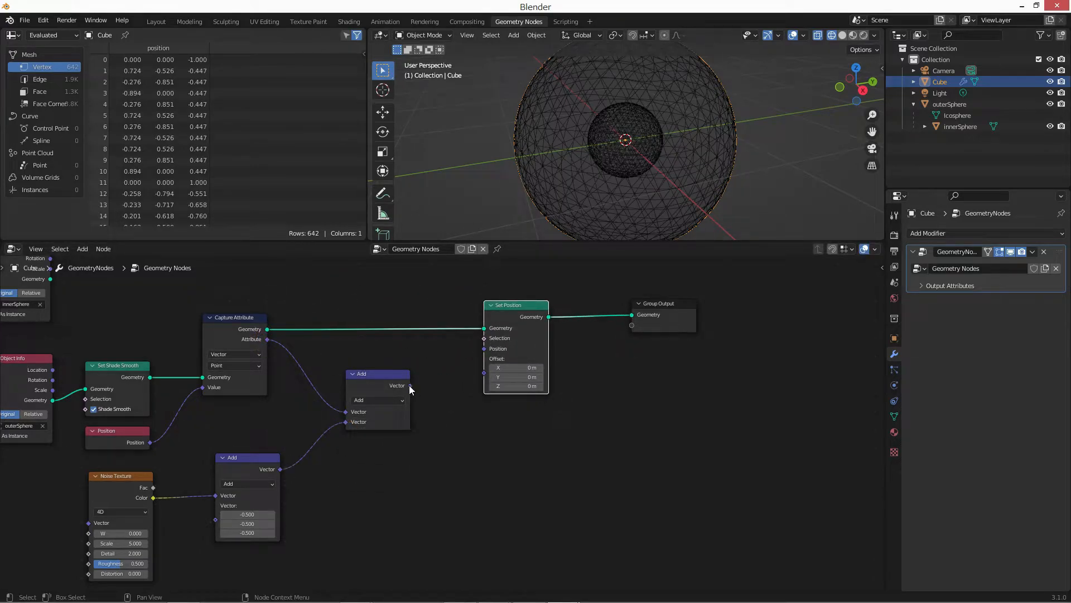
pyautogui.moveTo(409, 385); pyautogui.dragTo(485, 348)
# Hide the outerSphere and innerSphere objects in both the viewport and renders.
pyautogui.moveTo(621, 267); pyautogui.dragTo(580, 279, button='middle')
pyautogui.moveTo(608, 206); pyautogui.dragTo(619, 202, button='middle')
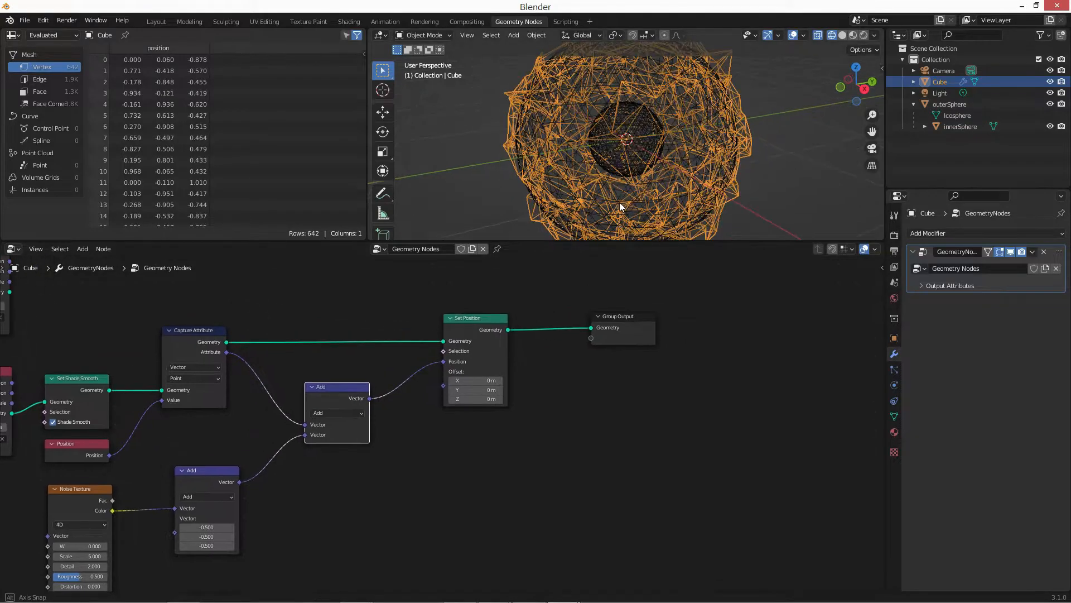
pyautogui.scroll(-2, 622, 195)
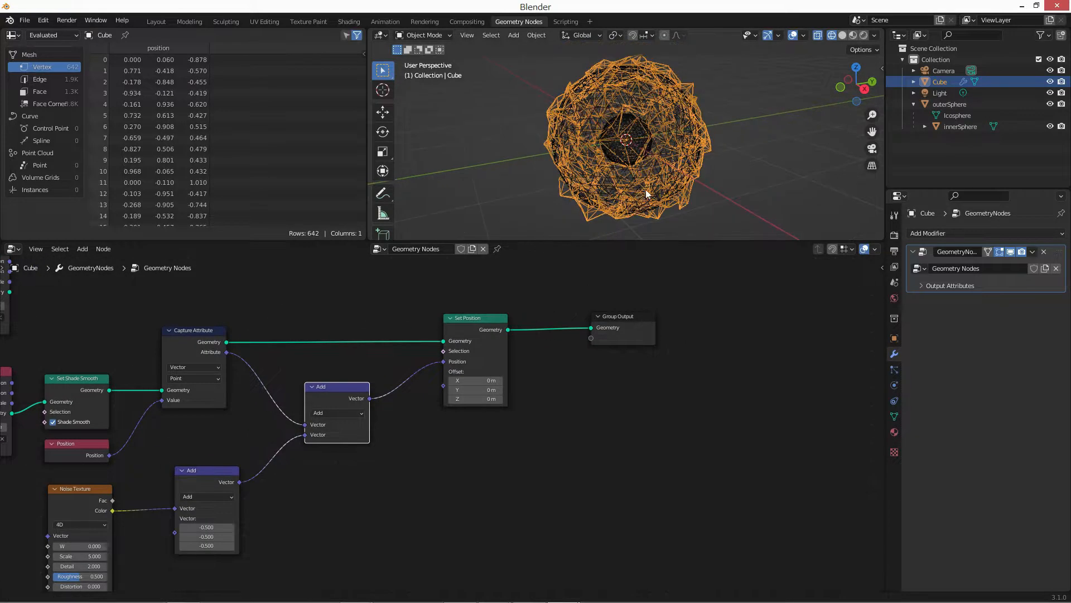
pyautogui.click(1051, 104)
pyautogui.click(1051, 127)
pyautogui.click(1051, 127)
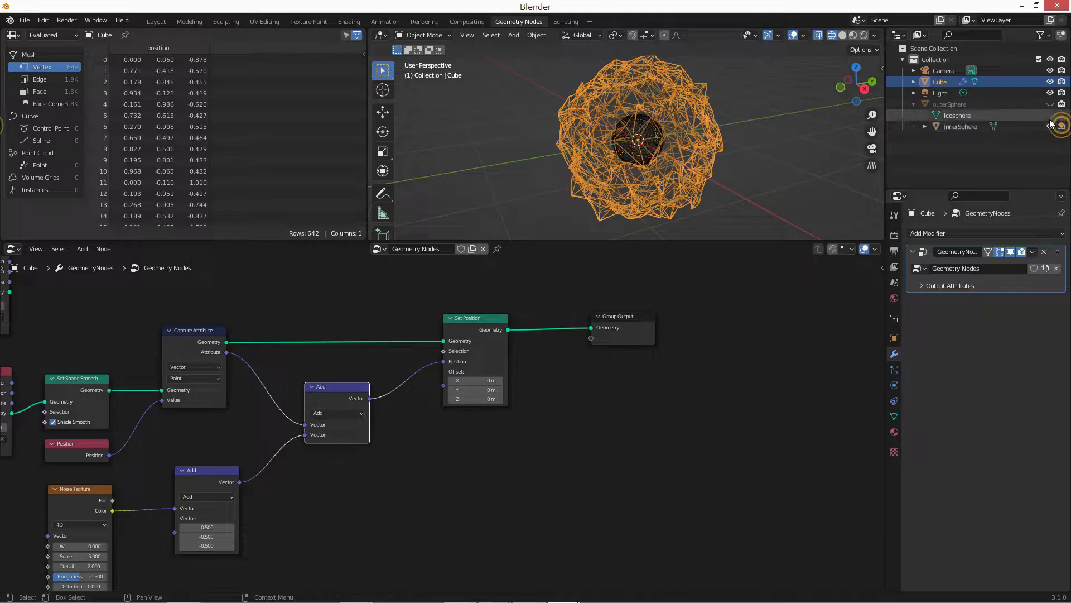
pyautogui.click(1051, 126)
pyautogui.click(1062, 105)
# Set the Noise Texture's scale to 0.25, detail to 0.2, roughness to 0.57 and W to 12.9.
pyautogui.scroll(2, 326, 395)
pyautogui.moveTo(76, 501); pyautogui.dragTo(283, 385, button='middle')
pyautogui.scroll(4, 326, 395)
pyautogui.moveTo(307, 456); pyautogui.dragTo(330, 455)
pyautogui.moveTo(294, 477); pyautogui.dragTo(287, 449, button='middle')
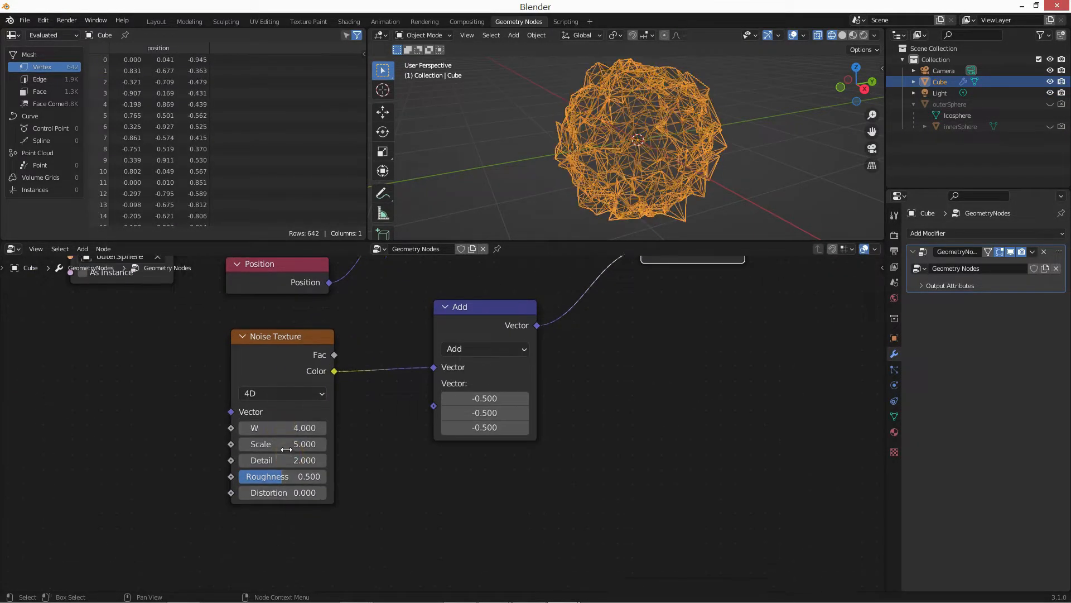
pyautogui.click(286, 449)
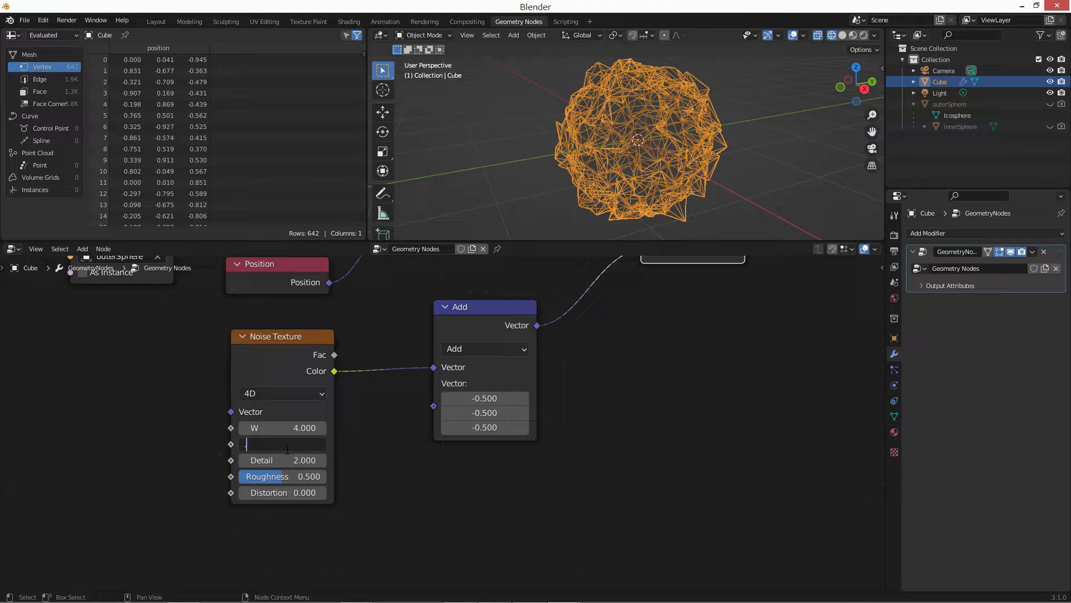
pyautogui.press('Tab')
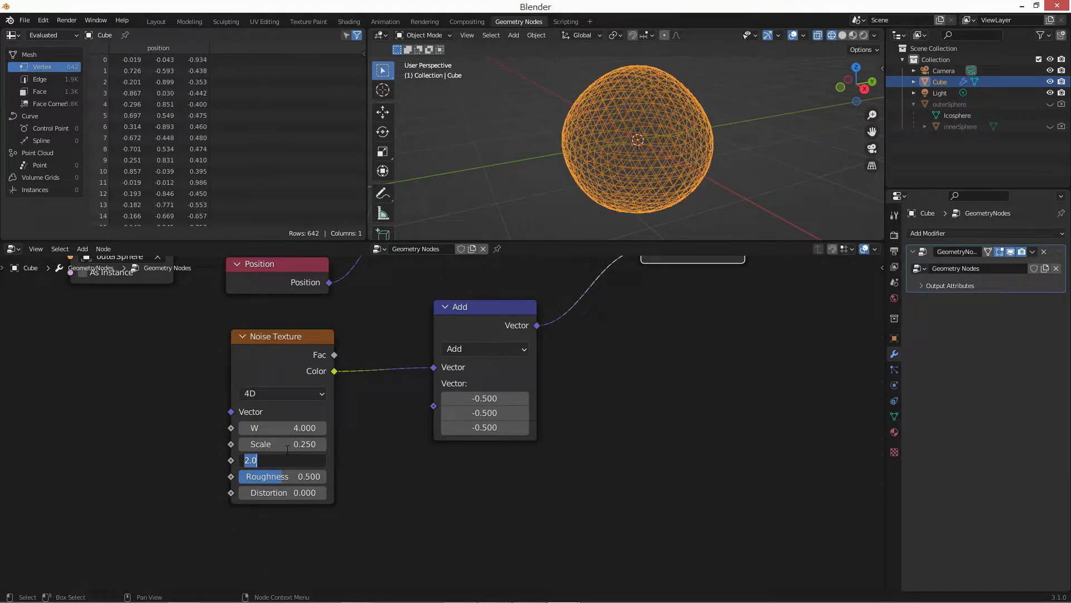
pyautogui.press('Tab')
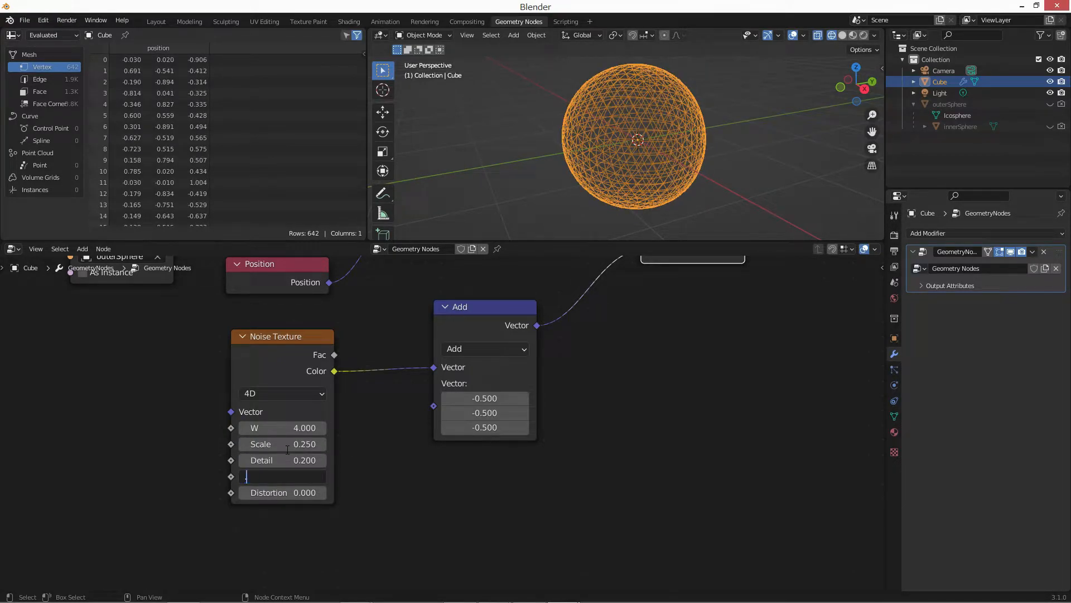
pyautogui.press('Return')
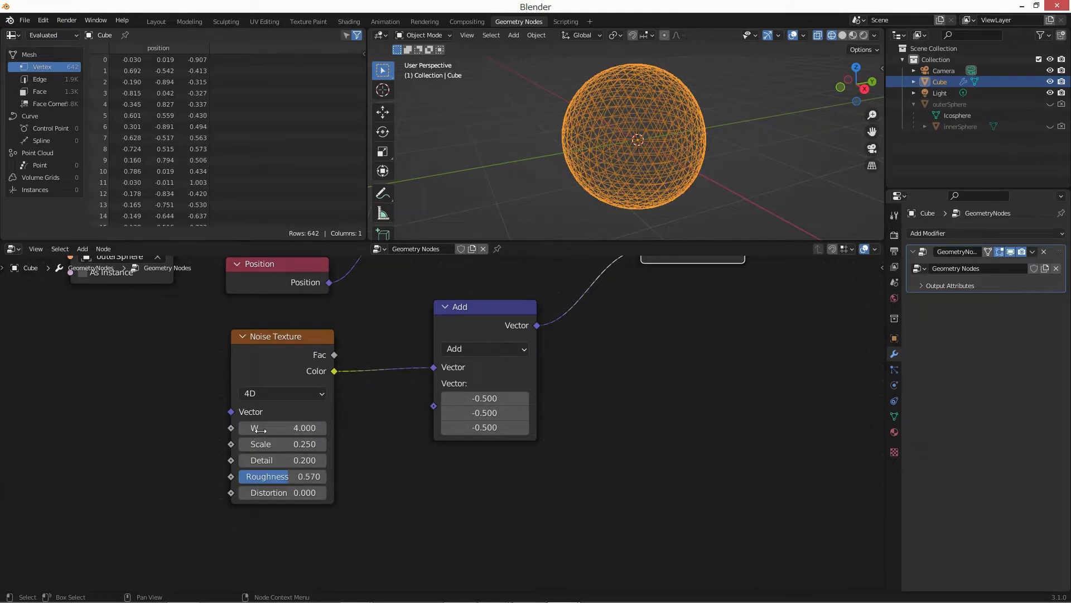
pyautogui.moveTo(262, 429); pyautogui.dragTo(316, 430)
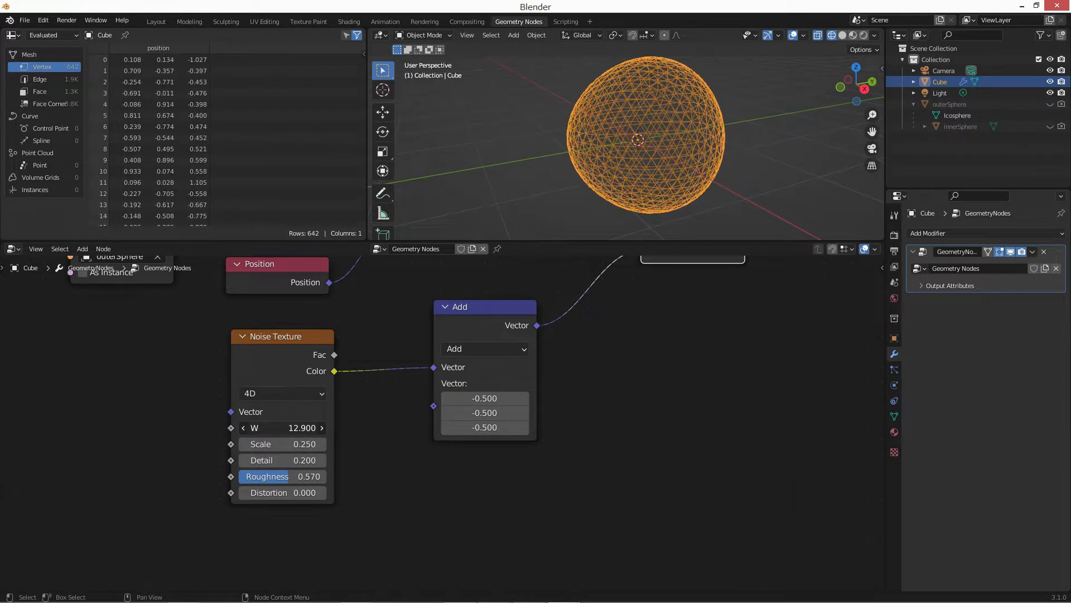
# Move the Group Output node farther away from Set Position to free space between them.
pyautogui.moveTo(581, 353); pyautogui.dragTo(499, 419, button='middle')
pyautogui.scroll(-2, 498, 418)
pyautogui.moveTo(570, 383); pyautogui.dragTo(507, 407, button='middle')
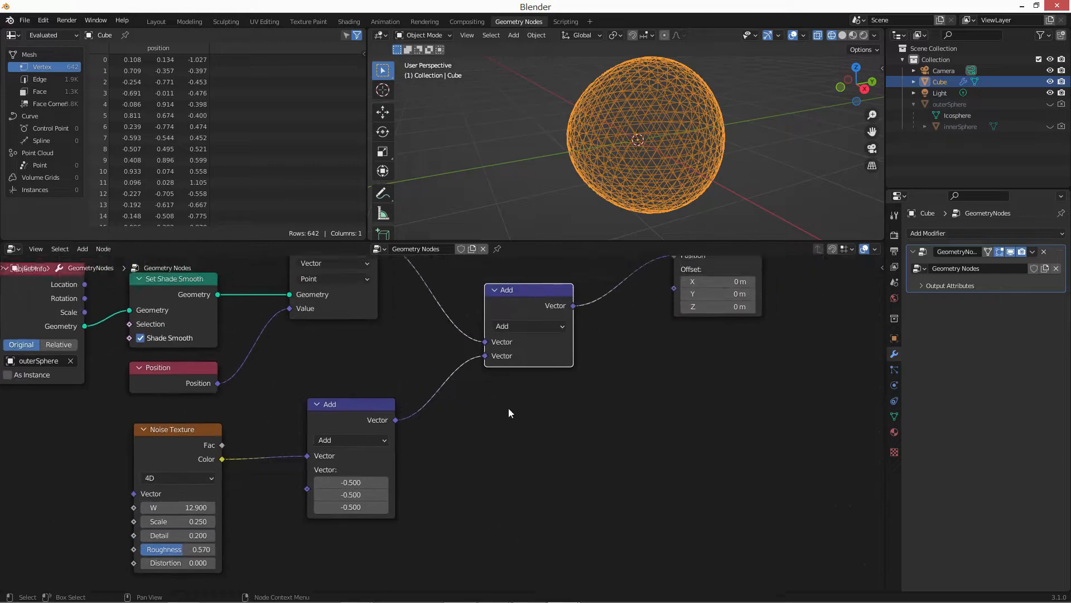
pyautogui.scroll(-3, 510, 444)
pyautogui.moveTo(704, 341); pyautogui.dragTo(639, 337, button='middle')
pyautogui.moveTo(633, 336); pyautogui.dragTo(815, 336)
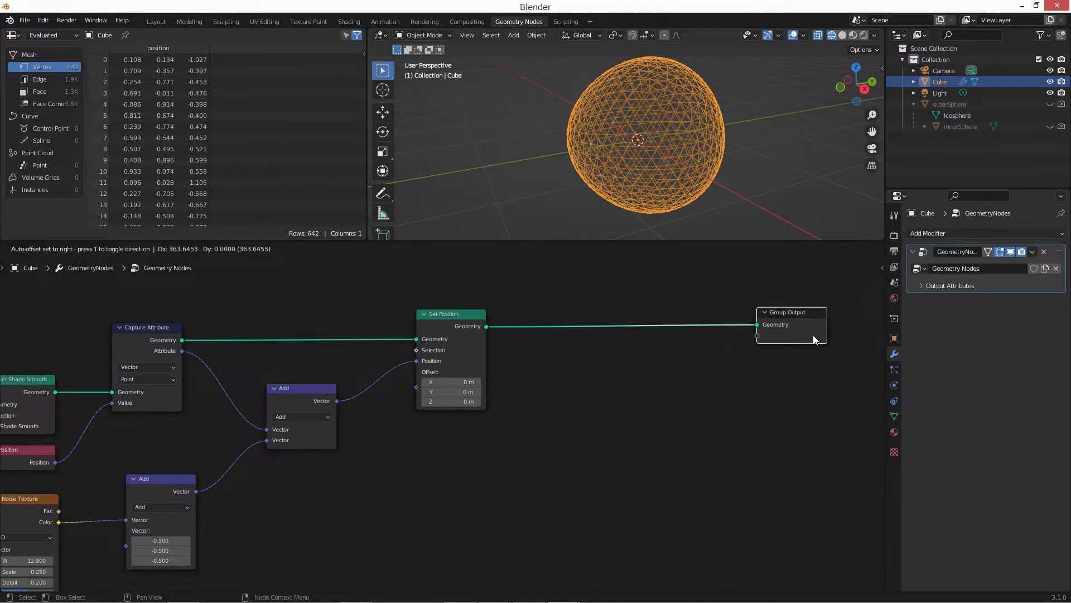
# Reposition the innerSphere Object Info node in the free area above the outer sphere's node chain.
pyautogui.moveTo(540, 376); pyautogui.dragTo(809, 430, button='middle')
pyautogui.scroll(-4, 809, 430)
pyautogui.moveTo(574, 488); pyautogui.dragTo(646, 600, button='middle')
pyautogui.moveTo(330, 486); pyautogui.dragTo(333, 331)
pyautogui.scroll(3, 332, 333)
pyautogui.scroll(4, 333, 330)
pyautogui.moveTo(316, 338); pyautogui.dragTo(332, 361, button='middle')
pyautogui.moveTo(251, 293); pyautogui.dragTo(283, 331)
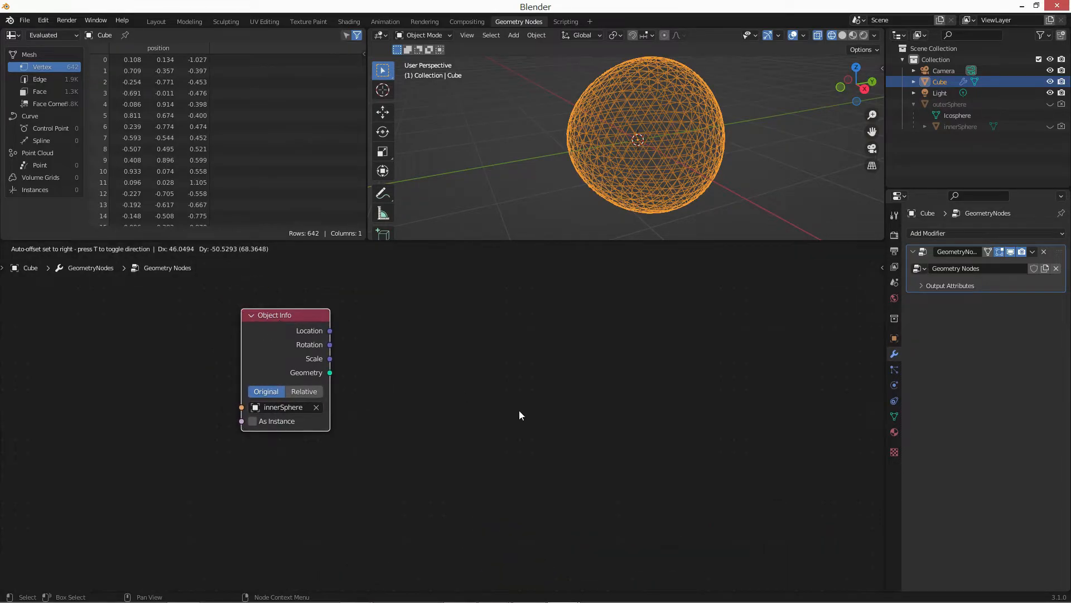
# Add an Instance on Points node and link the innerSphere geometry to its points.
pyautogui.hotkey('shift', 'a')
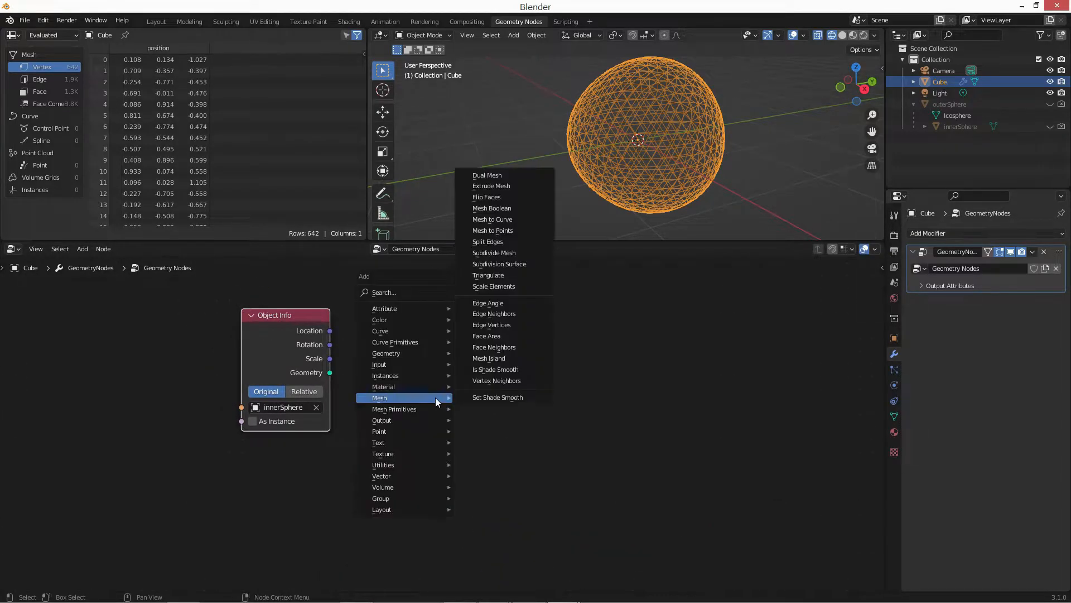
pyautogui.write('ins')
pyautogui.press('Down')
pyautogui.press('Down')
pyautogui.press('Down')
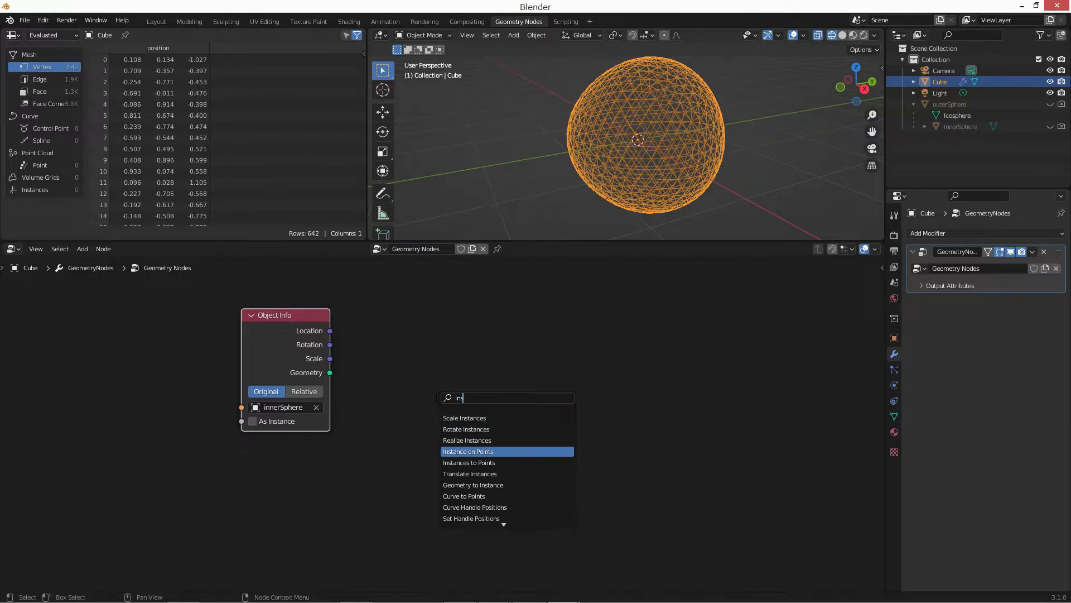
pyautogui.press('Return')
pyautogui.click(423, 319)
pyautogui.moveTo(331, 373); pyautogui.dragTo(573, 380)
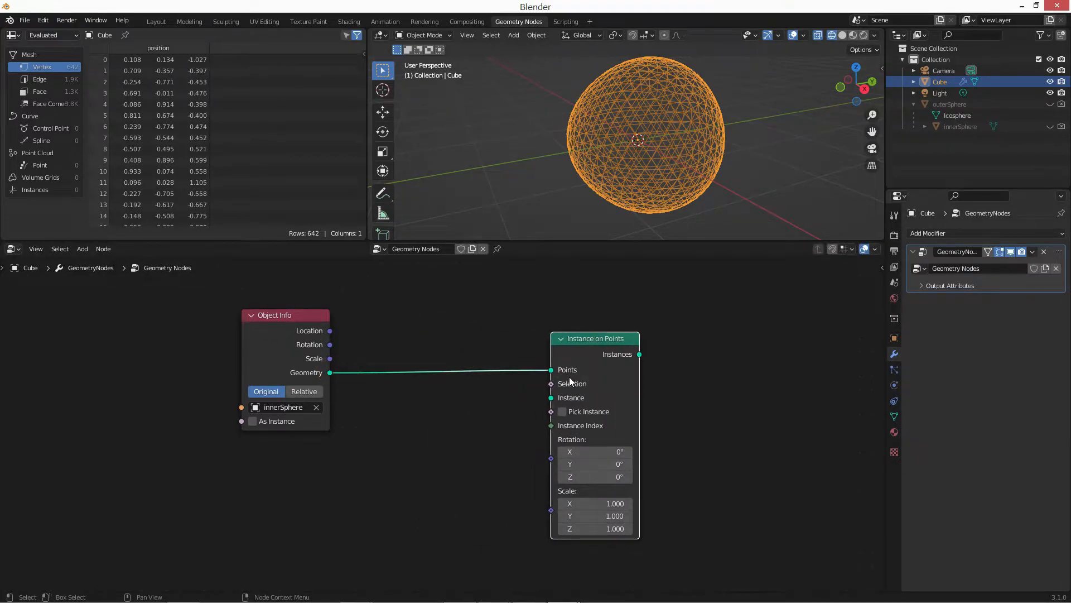
# Add a UV Sphere node below the innerSphere link and connect its mesh to the Instance on Points instance input.
pyautogui.hotkey('shift', 'a')
pyautogui.write('suv')
pyautogui.press('Return')
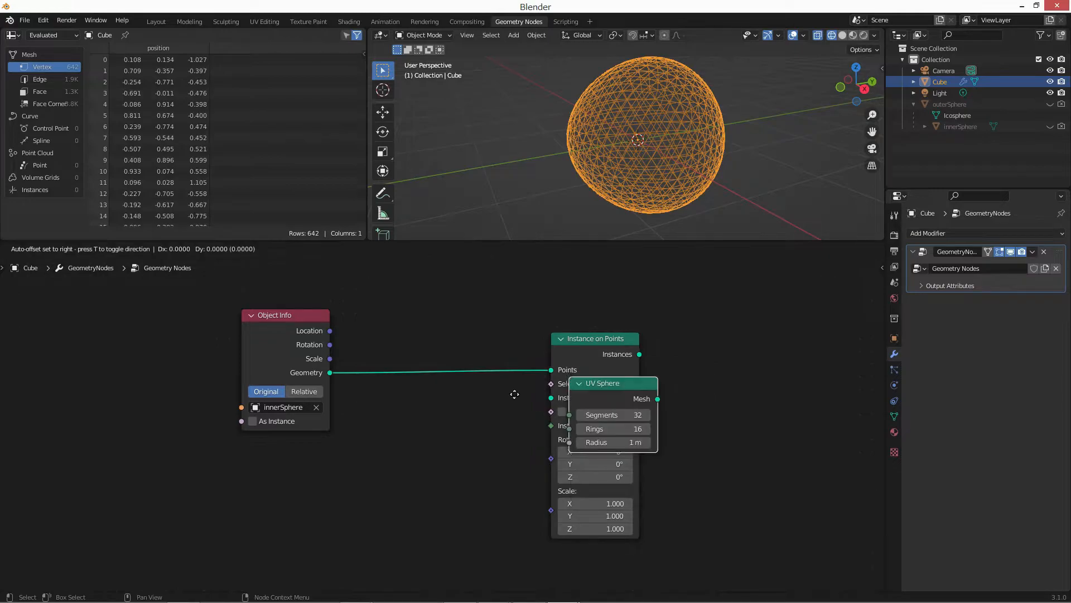
pyautogui.click(394, 440)
pyautogui.moveTo(484, 463); pyautogui.dragTo(546, 406)
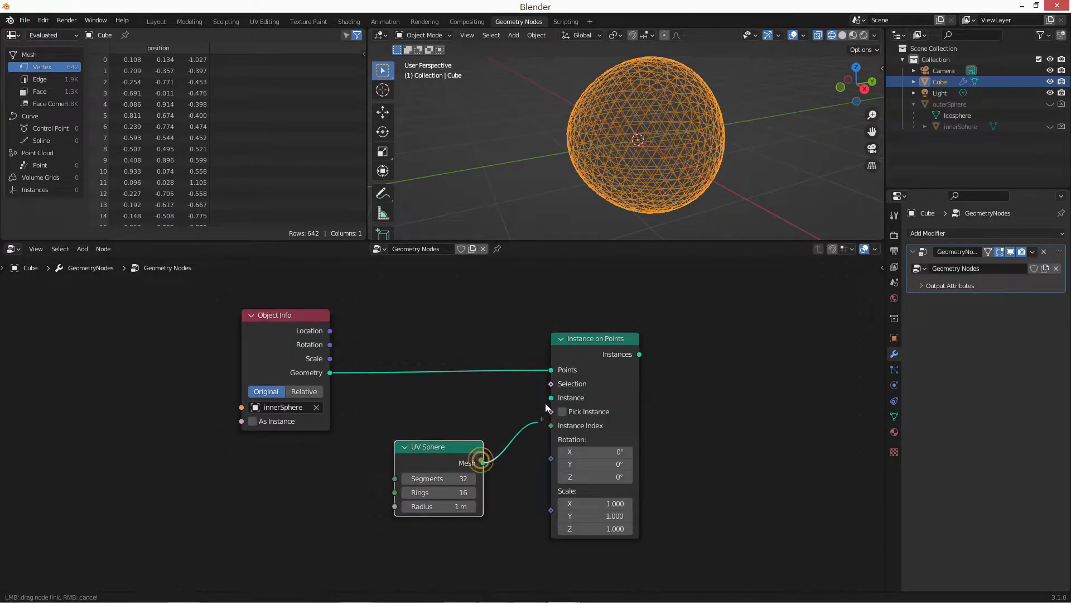
pyautogui.moveTo(446, 419); pyautogui.dragTo(406, 414, button='middle')
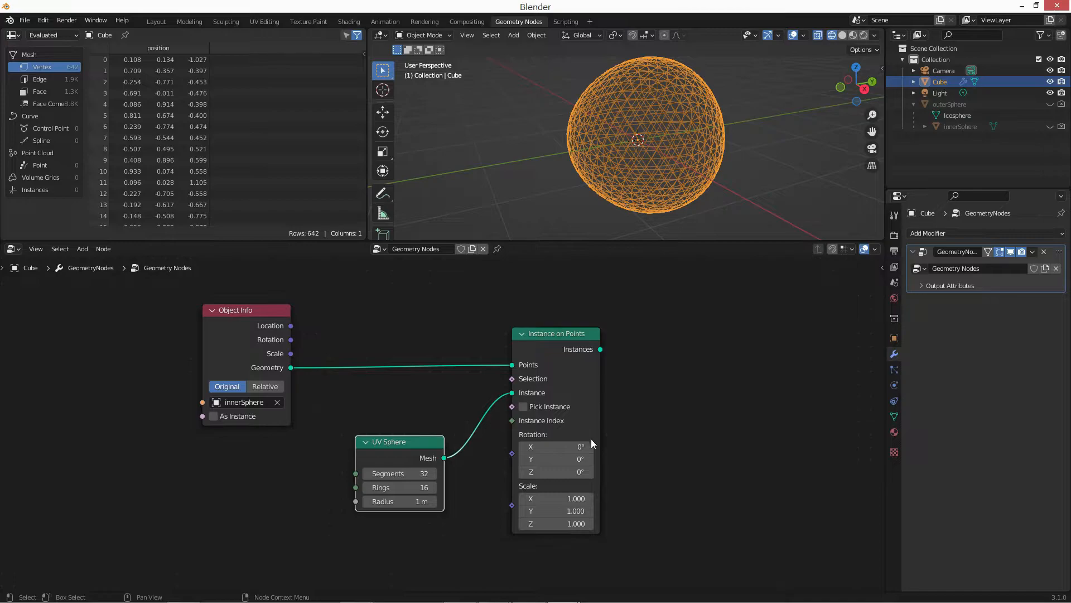
# Insert a Join Geometry node between Set Position and Group Output, and link the Instance on Points output into it.
pyautogui.moveTo(591, 438); pyautogui.dragTo(432, 394, button='middle')
pyautogui.scroll(-7, 445, 388)
pyautogui.moveTo(558, 417); pyautogui.dragTo(394, 394, button='middle')
pyautogui.hotkey('shift', 'a')
pyautogui.write('sjoin')
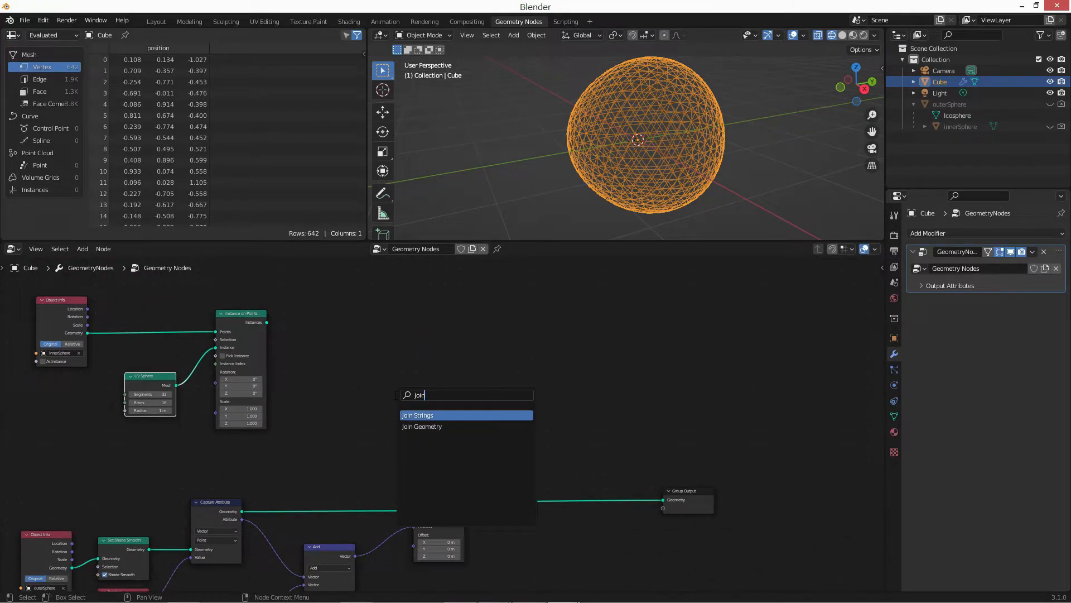
pyautogui.press('Down')
pyautogui.press('Return')
pyautogui.click(518, 489)
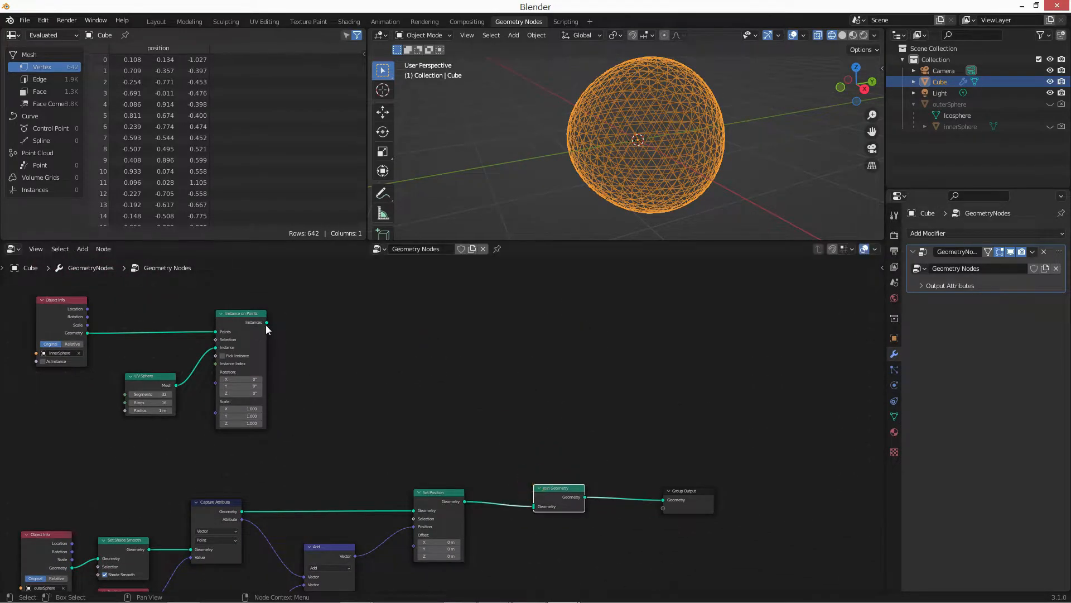
pyautogui.moveTo(266, 323); pyautogui.dragTo(534, 506)
# Deselect the object in the viewport and set the UV Sphere node's radius to 0.04 m.
pyautogui.moveTo(331, 390); pyautogui.dragTo(491, 435, button='middle')
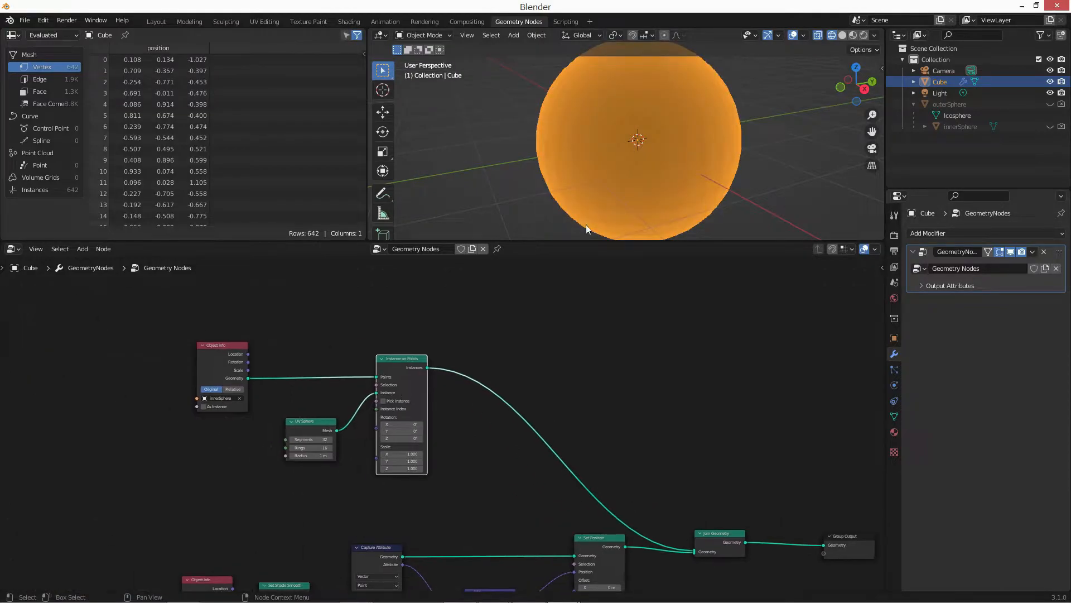
pyautogui.scroll(1, 455, 157)
pyautogui.click(449, 155)
pyautogui.moveTo(511, 154); pyautogui.dragTo(513, 144, button='middle')
pyautogui.scroll(3, 309, 435)
pyautogui.moveTo(308, 435); pyautogui.dragTo(360, 434, button='middle')
pyautogui.scroll(1, 360, 435)
pyautogui.doubleClick(371, 476)
pyautogui.write('0.4')
pyautogui.press('Return')
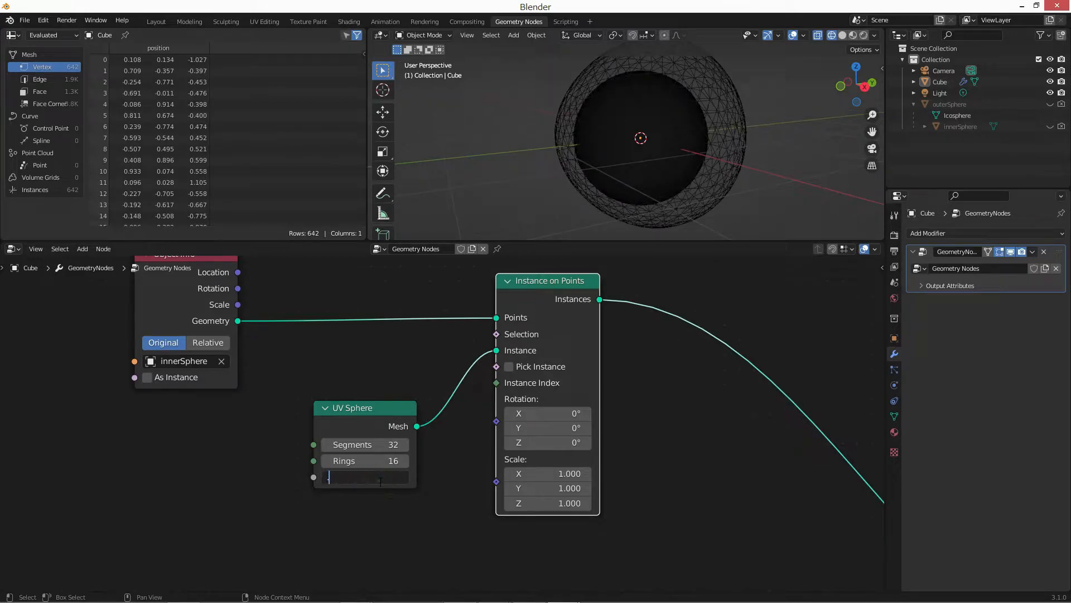
pyautogui.press('Return')
pyautogui.moveTo(390, 480); pyautogui.dragTo(232, 511, button='middle')
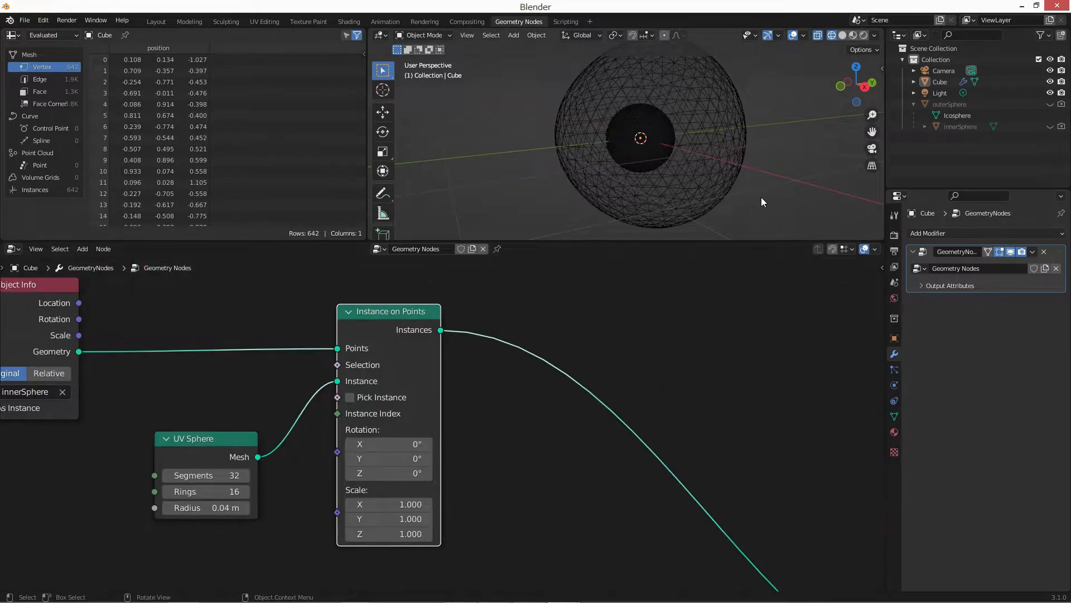
# Set the Noise Texture's W value to 7.4.
pyautogui.scroll(2, 652, 122)
pyautogui.scroll(2, 651, 121)
pyautogui.moveTo(651, 120); pyautogui.dragTo(607, 142, button='middle')
pyautogui.scroll(-9, 608, 142)
pyautogui.moveTo(517, 307); pyautogui.dragTo(411, 318, button='middle')
pyautogui.scroll(-1, 440, 388)
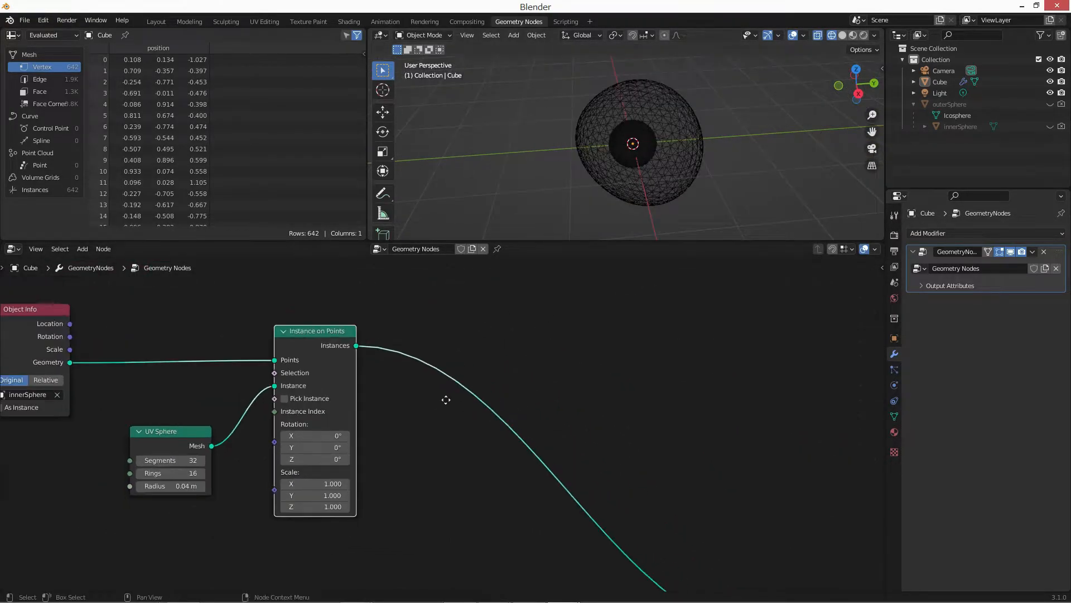
pyautogui.moveTo(445, 400); pyautogui.dragTo(367, 365, button='middle')
pyautogui.moveTo(251, 536); pyautogui.dragTo(389, 494, button='middle')
pyautogui.scroll(3, 390, 497)
pyautogui.moveTo(415, 563); pyautogui.dragTo(405, 416, button='middle')
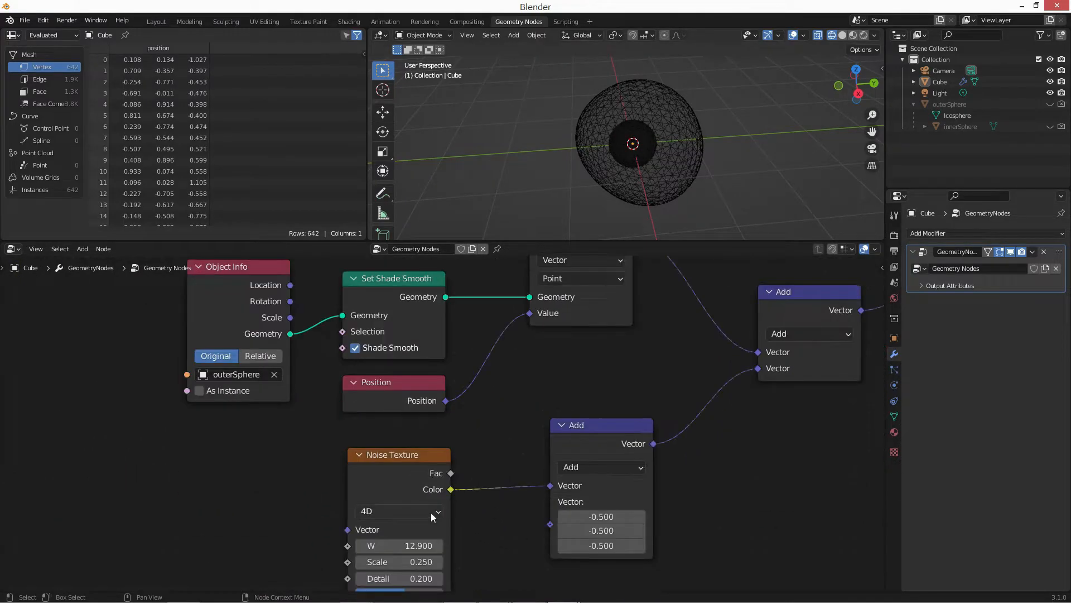
pyautogui.click(423, 544)
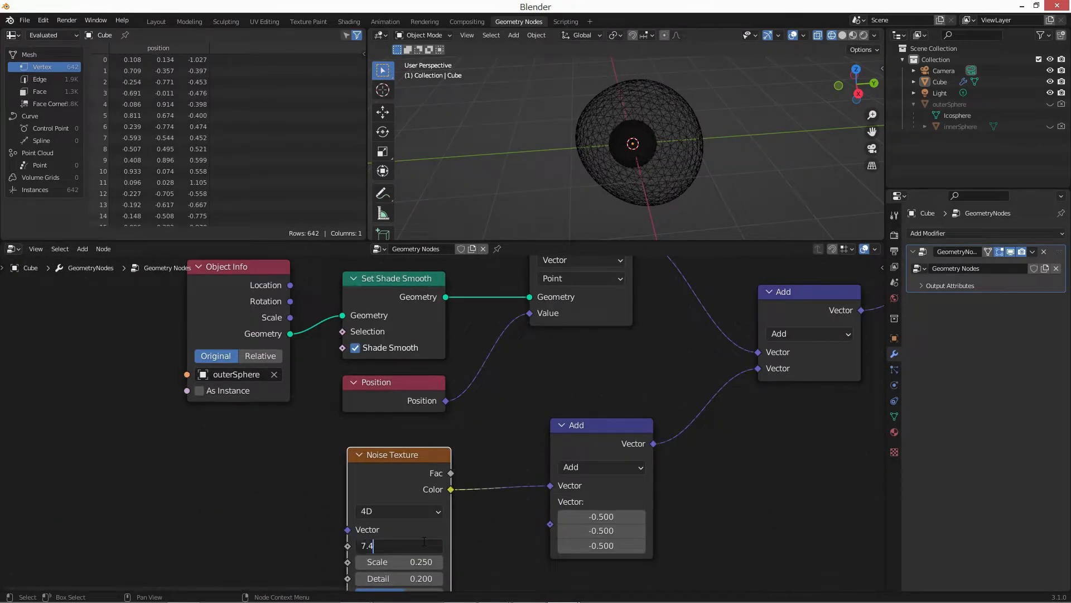
pyautogui.press('Return')
# Insert a Translate Instances node on the link between Instance on Points and Join Geometry.
pyautogui.moveTo(519, 433); pyautogui.dragTo(520, 459, button='middle')
pyautogui.scroll(-8, 520, 459)
pyautogui.moveTo(558, 403); pyautogui.dragTo(447, 552, button='middle')
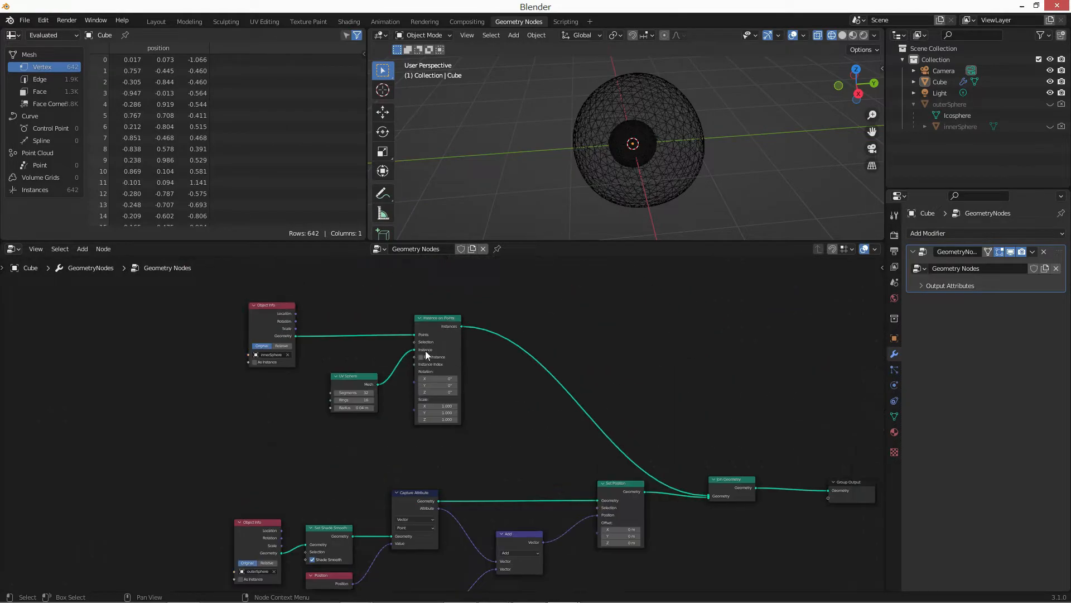
pyautogui.scroll(8, 448, 412)
pyautogui.moveTo(509, 390); pyautogui.dragTo(487, 397, button='middle')
pyautogui.scroll(2, 502, 388)
pyautogui.hotkey('shift', 'a')
pyautogui.write('s')
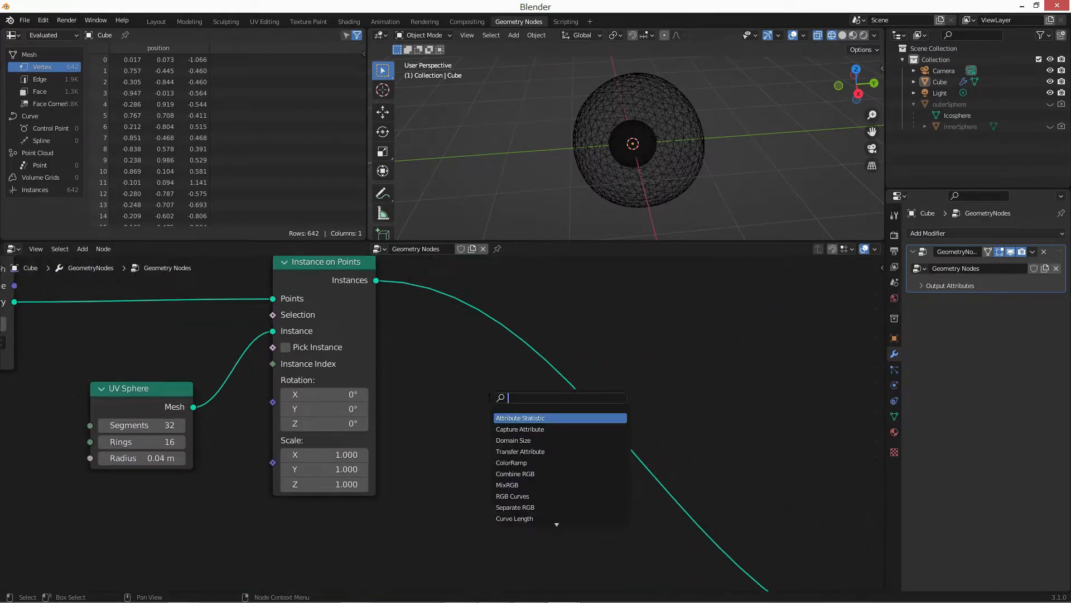
pyautogui.write('tra')
pyautogui.press('Down')
pyautogui.press('Down')
pyautogui.press('Return')
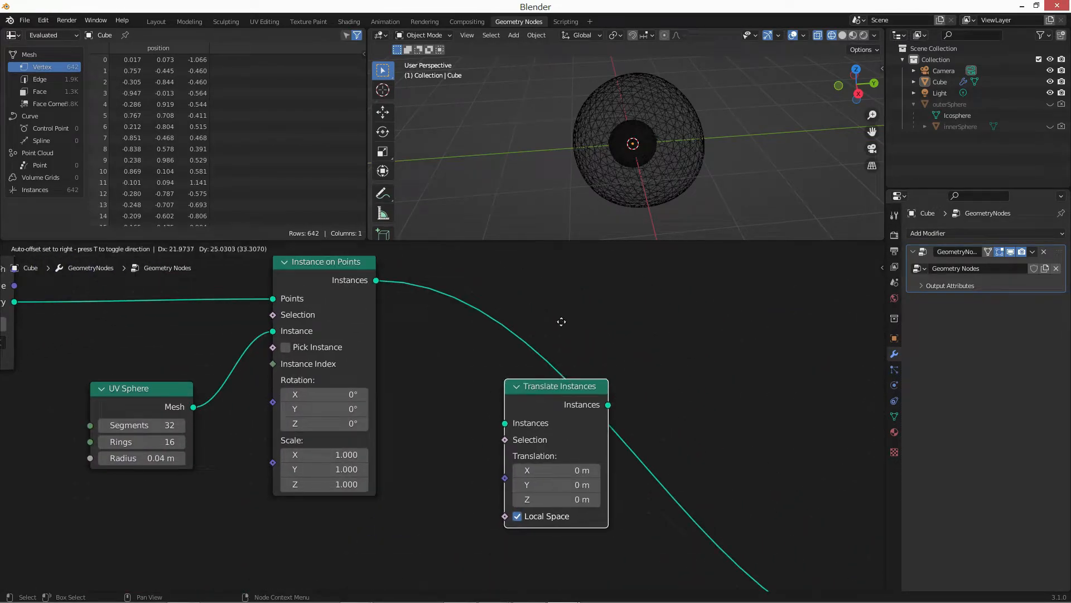
pyautogui.scroll(-2, 561, 315)
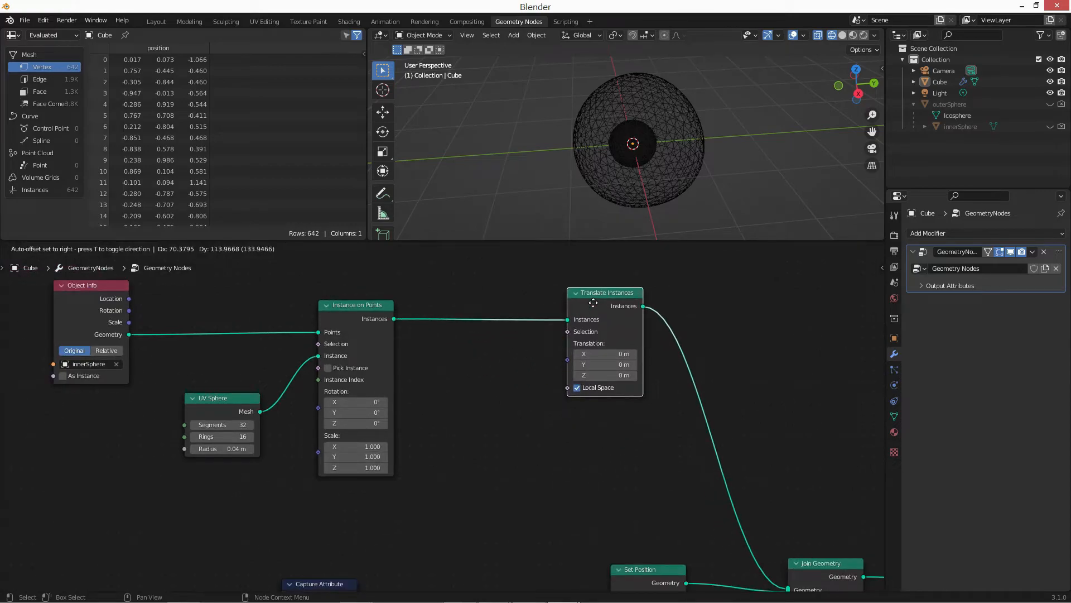
pyautogui.click(595, 308)
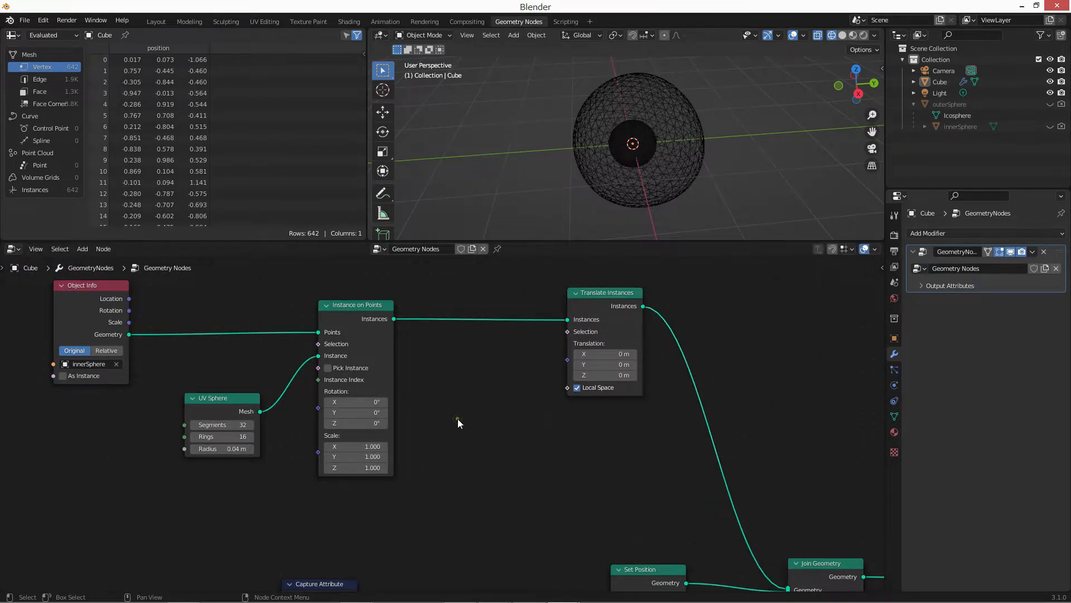
# Add a Noise Texture node between Instance on Points and Translate Instances and set its dimensions to 4D.
pyautogui.scroll(2, 462, 390)
pyautogui.hotkey('shift', 'a')
pyautogui.click(462, 390)
pyautogui.write('noise')
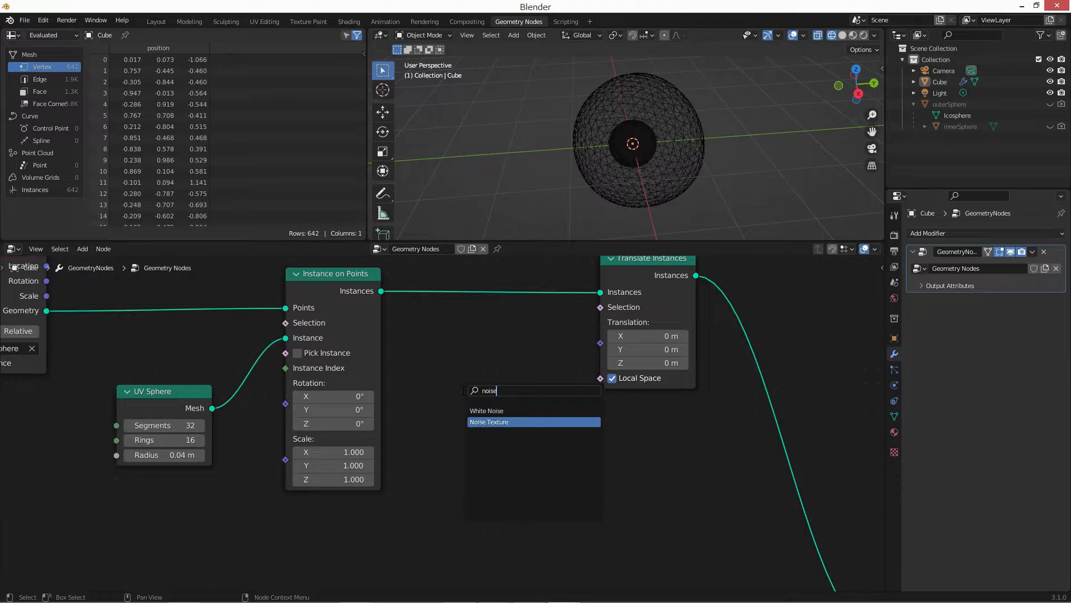
pyautogui.press('Return')
pyautogui.click(443, 482)
pyautogui.click(442, 463)
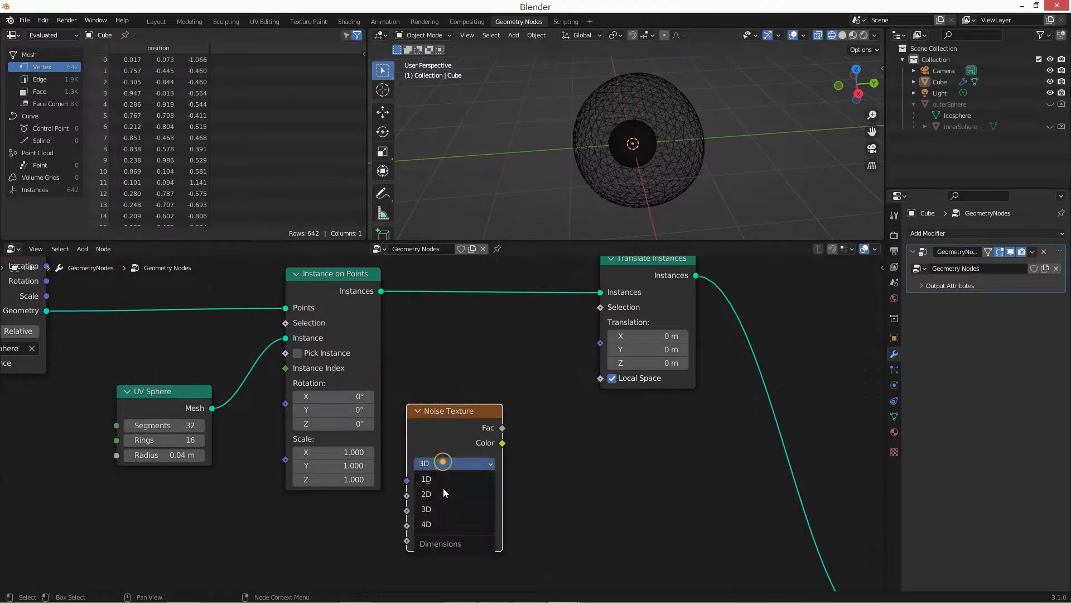
pyautogui.click(444, 524)
pyautogui.scroll(3, 446, 502)
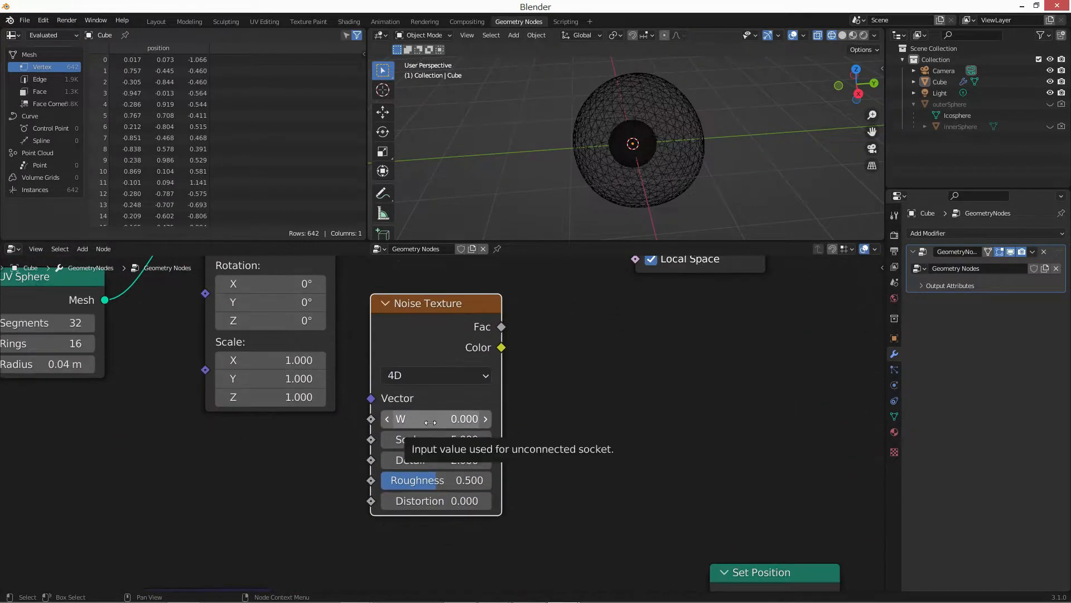
# Add a Vector Math node set to Add, shift Translate Instances aside, and link the Noise Texture's Color output into the Add node.
pyautogui.moveTo(631, 416); pyautogui.dragTo(629, 416, button='middle')
pyautogui.hotkey('shift', 'a')
pyautogui.write('s')
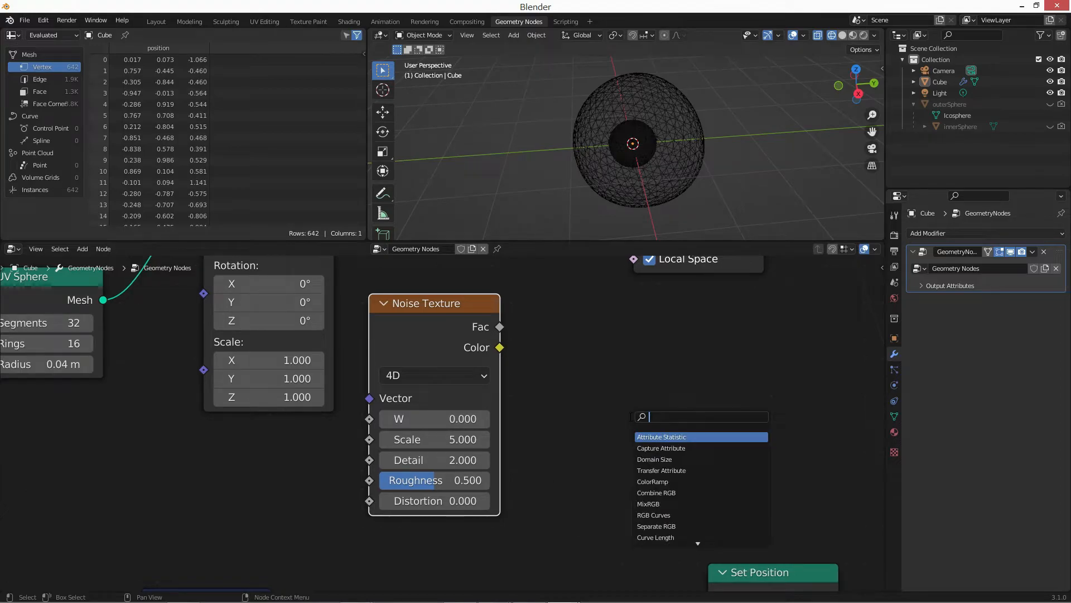
pyautogui.write('vm')
pyautogui.press('Return')
pyautogui.click(550, 308)
pyautogui.scroll(-4, 753, 366)
pyautogui.moveTo(736, 420); pyautogui.dragTo(574, 512, button='middle')
pyautogui.moveTo(502, 318); pyautogui.dragTo(591, 318)
pyautogui.moveTo(403, 451); pyautogui.dragTo(403, 398)
pyautogui.moveTo(323, 458); pyautogui.dragTo(361, 464)
# Set all three components of the Add node's second vector to -0.5 and link its output to the Translation input of Translate Instances.
pyautogui.moveTo(408, 470); pyautogui.dragTo(408, 445, button='middle')
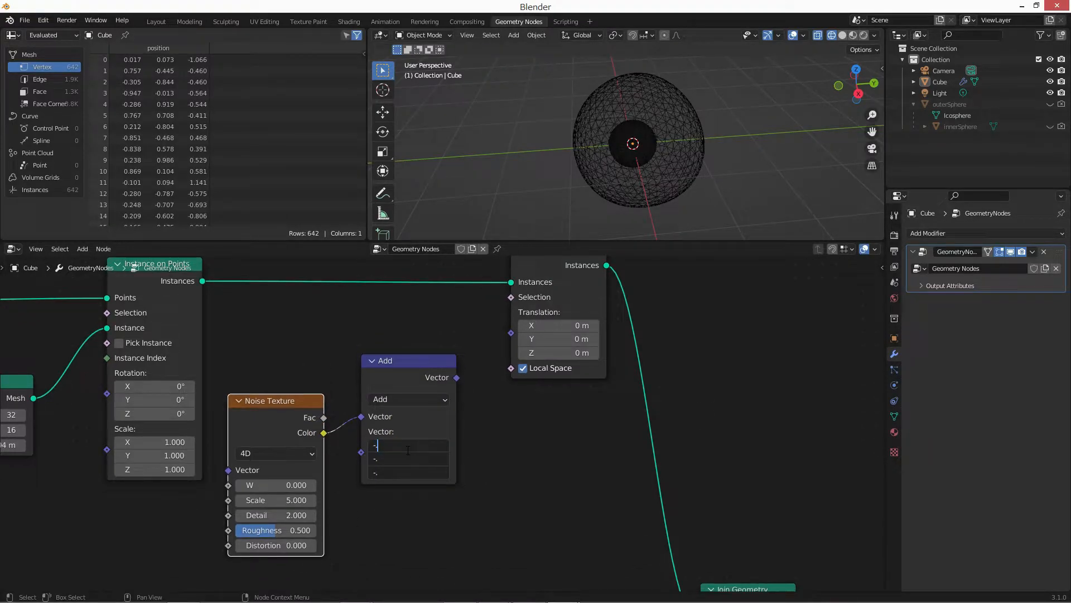
pyautogui.write('5')
pyautogui.press('Return')
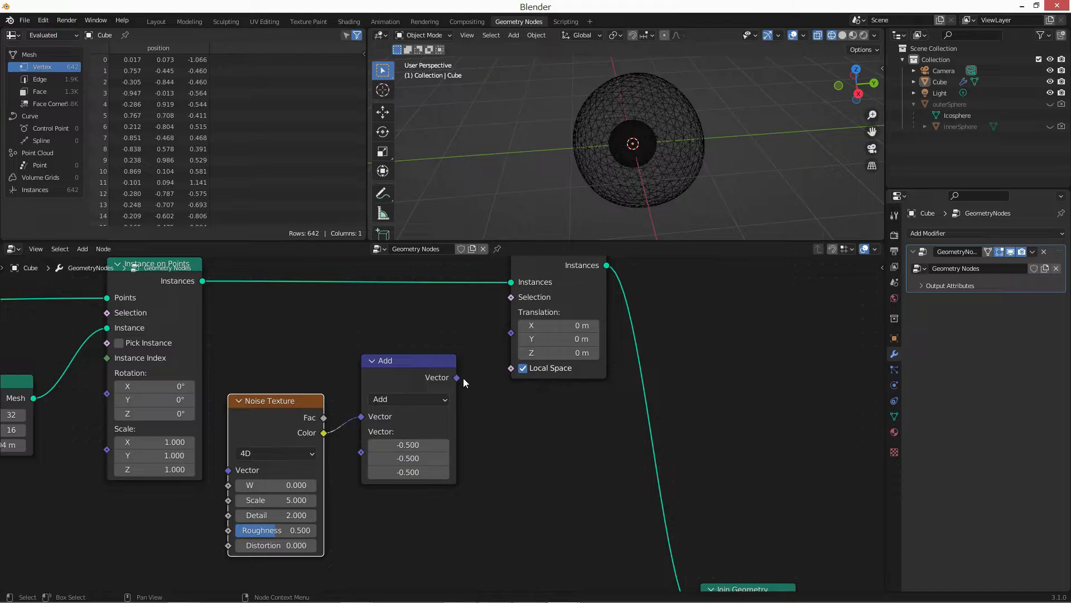
pyautogui.moveTo(457, 378); pyautogui.dragTo(511, 332)
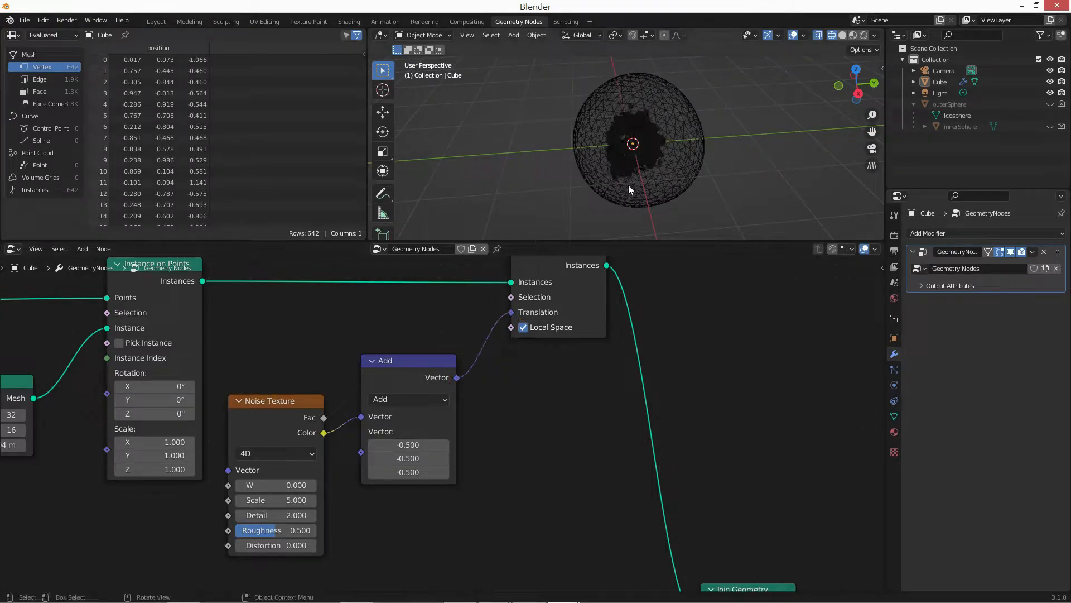
# Enlarge the 3D viewport and examine the displaced sphere instances inside the outer sphere.
pyautogui.moveTo(631, 143); pyautogui.dragTo(645, 134, button='middle')
pyautogui.scroll(2, 646, 134)
pyautogui.moveTo(674, 240); pyautogui.dragTo(674, 327)
pyautogui.moveTo(539, 412)
pyautogui.mouseDown(button='middle')
pyautogui.moveTo(557, 497)
pyautogui.moveTo(544, 428)
pyautogui.mouseUp(button='middle')
pyautogui.scroll(-2, 539, 442)
pyautogui.scroll(-1, 544, 429)
pyautogui.moveTo(635, 200); pyautogui.dragTo(640, 172, button='middle')
pyautogui.scroll(3, 640, 173)
pyautogui.moveTo(738, 180); pyautogui.dragTo(647, 179, button='middle')
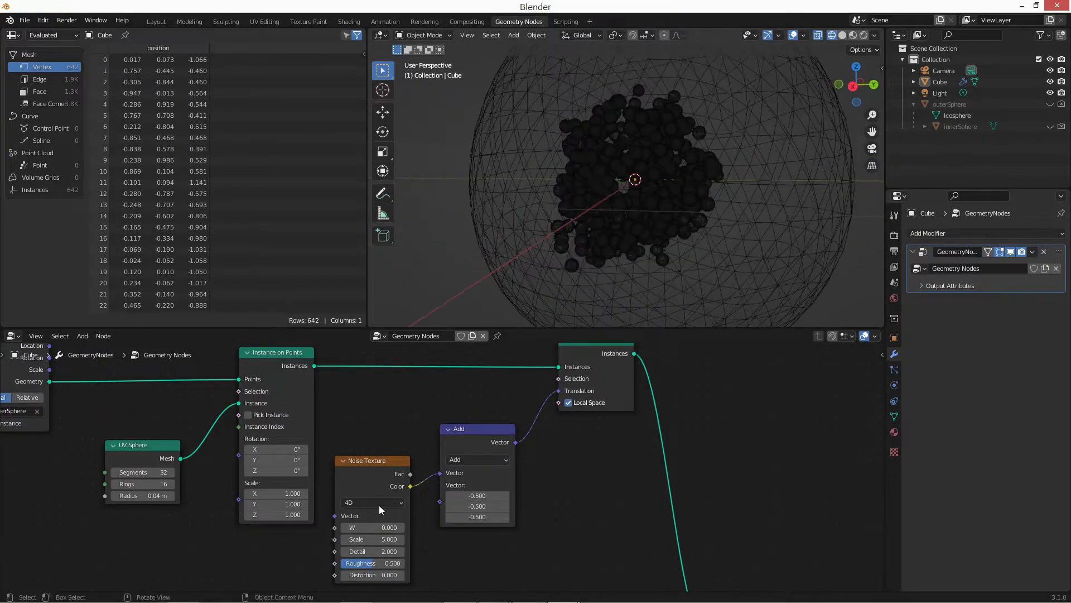
# Set the W value of the Noise Texture that drives the instance translation to 5.7.
pyautogui.moveTo(330, 539); pyautogui.dragTo(378, 463, button='middle')
pyautogui.scroll(5, 437, 458)
pyautogui.click(540, 493)
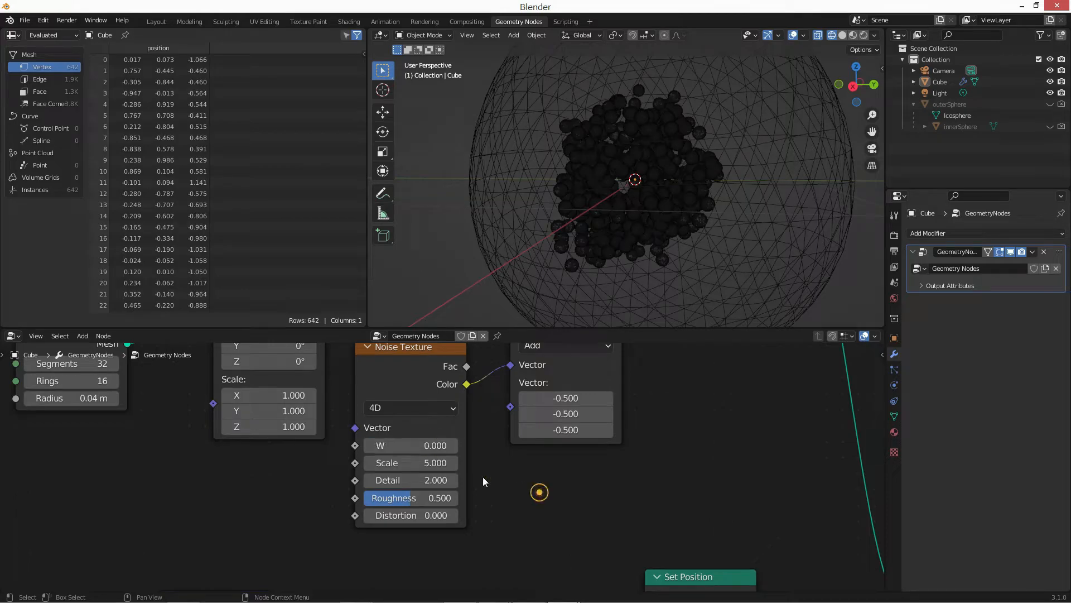
pyautogui.moveTo(434, 446); pyautogui.dragTo(422, 447)
pyautogui.write('5')
pyautogui.press('Return')
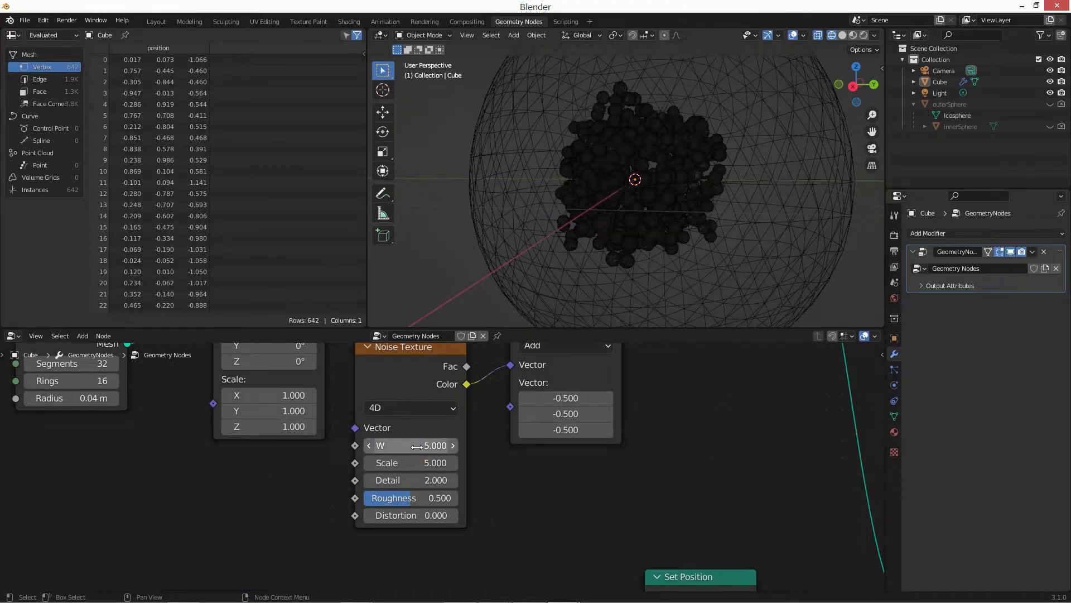
pyautogui.click(417, 446)
pyautogui.write('5')
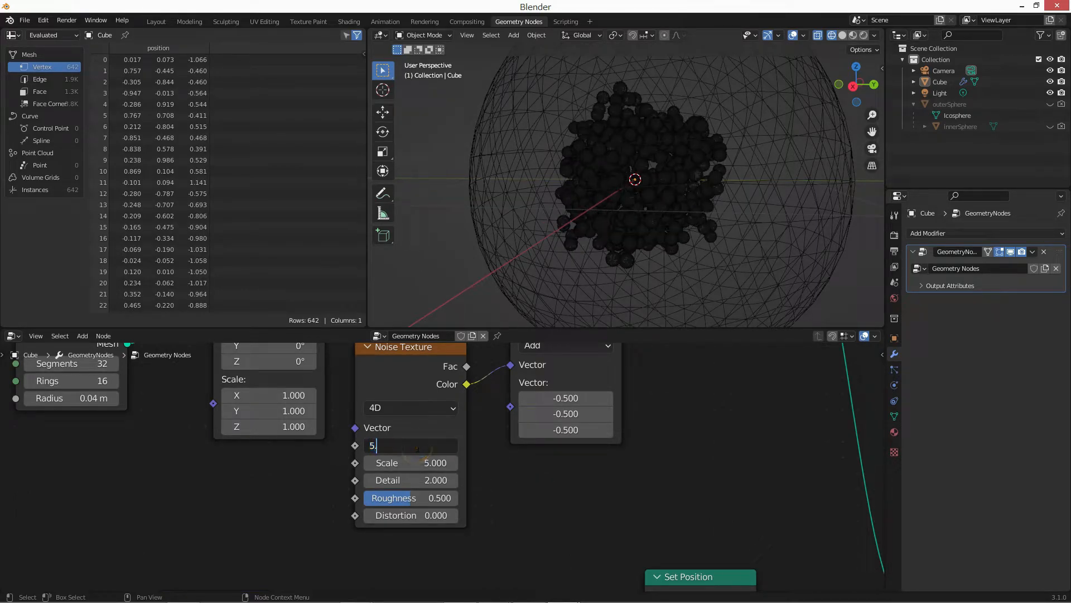
pyautogui.write('.7')
pyautogui.press('Return')
# Set the same Noise Texture's Scale to 10.8, Detail to 2 and Roughness to 0.031.
pyautogui.click(418, 466)
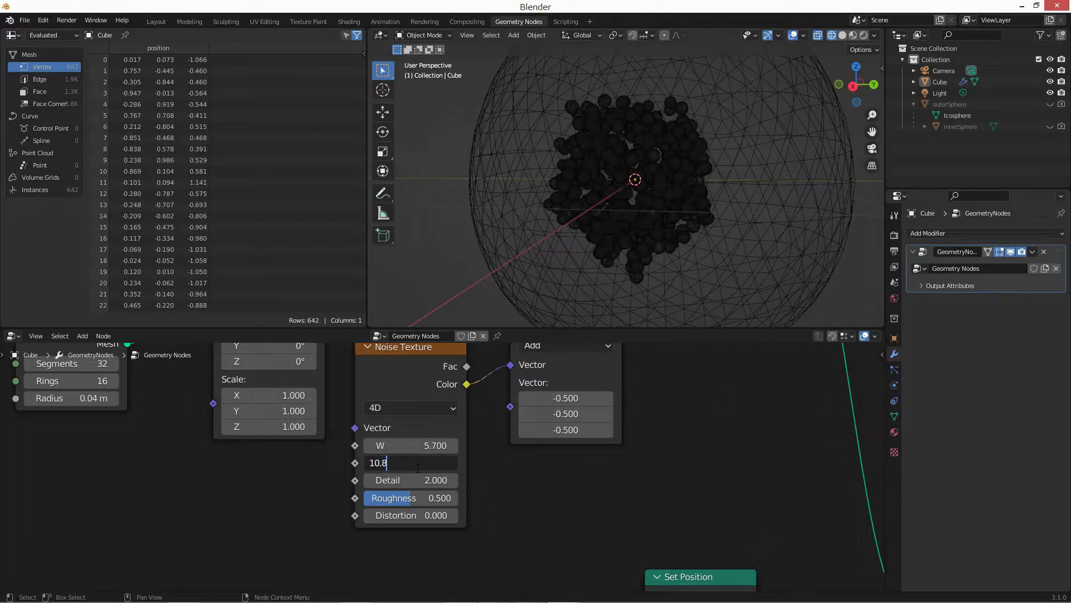
pyautogui.write('10.8')
pyautogui.press('Tab')
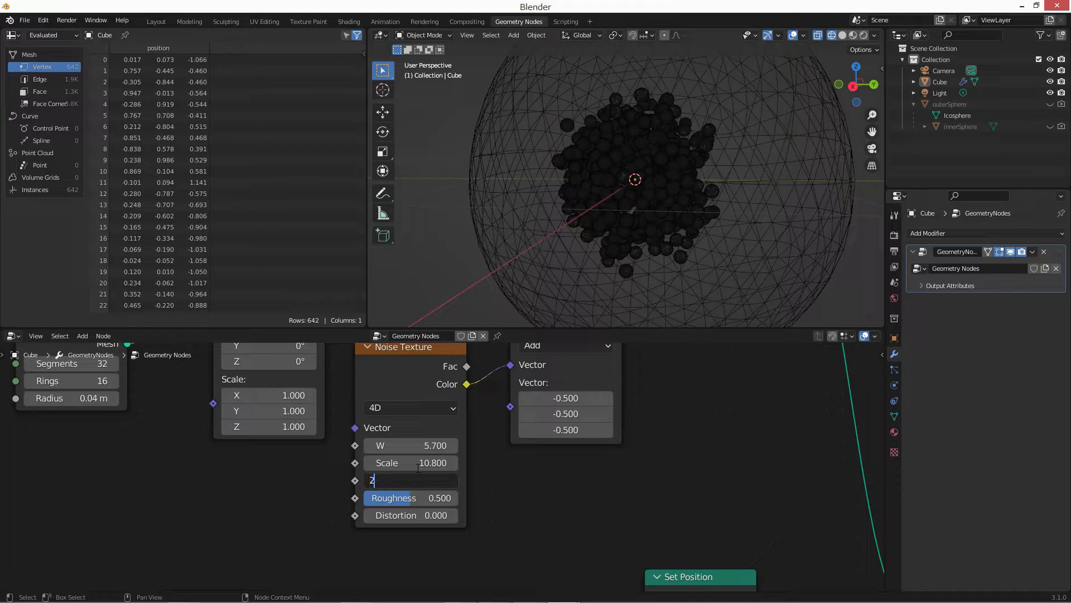
pyautogui.write('2')
pyautogui.press('Tab')
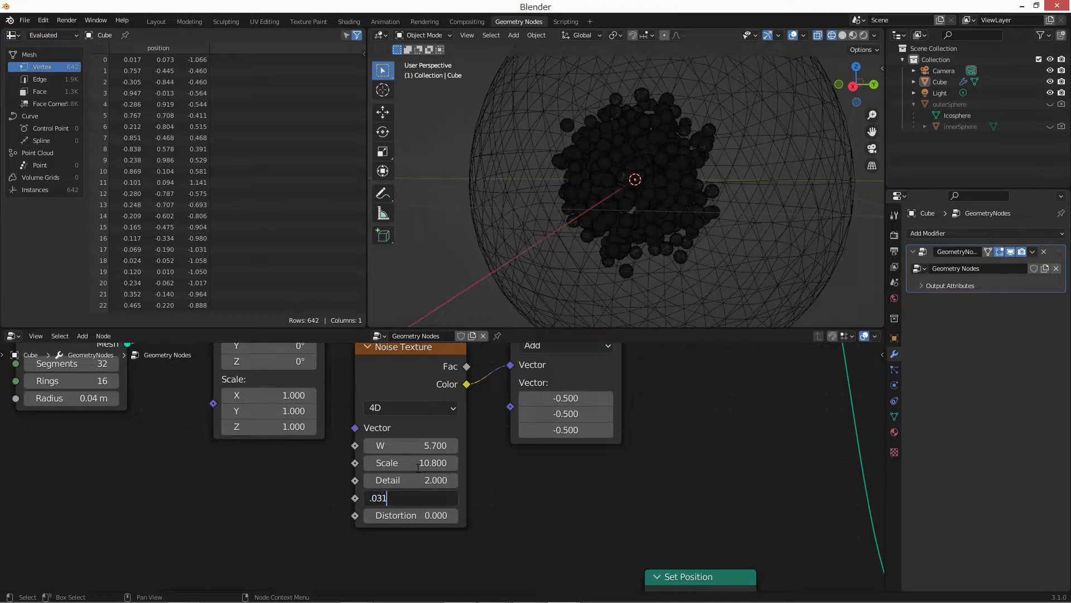
pyautogui.write('.031')
pyautogui.press('Tab')
pyautogui.press('Return')
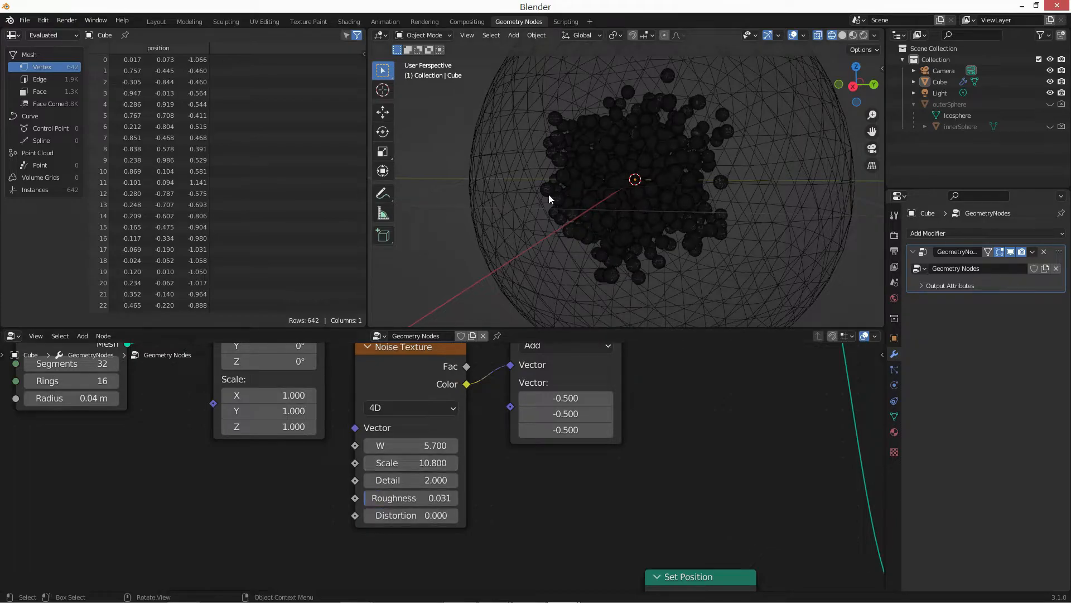
# Examine the scattered instances within the outer sphere from another angle.
pyautogui.moveTo(548, 194); pyautogui.dragTo(668, 202, button='middle')
pyautogui.moveTo(760, 411); pyautogui.dragTo(514, 447, button='middle')
pyautogui.scroll(-2, 514, 448)
pyautogui.moveTo(644, 213); pyautogui.dragTo(646, 233, button='middle')
pyautogui.scroll(-3, 685, 239)
pyautogui.moveTo(587, 401); pyautogui.dragTo(442, 414, button='middle')
pyautogui.scroll(-1, 442, 414)
pyautogui.scroll(-5, 442, 415)
# Move the Join Geometry node slightly away from the Set Position node to space out the node tree.
pyautogui.moveTo(477, 490); pyautogui.dragTo(472, 463, button='middle')
pyautogui.moveTo(466, 493); pyautogui.dragTo(472, 489)
pyautogui.moveTo(613, 531); pyautogui.dragTo(431, 469, button='middle')
pyautogui.moveTo(506, 514); pyautogui.dragTo(302, 431)
pyautogui.click(547, 397)
pyautogui.moveTo(408, 462); pyautogui.dragTo(413, 522, button='middle')
pyautogui.scroll(-3, 412, 522)
pyautogui.moveTo(328, 459); pyautogui.dragTo(332, 498, button='middle')
pyautogui.scroll(6, 433, 459)
pyautogui.hotkey('shift', 'a')
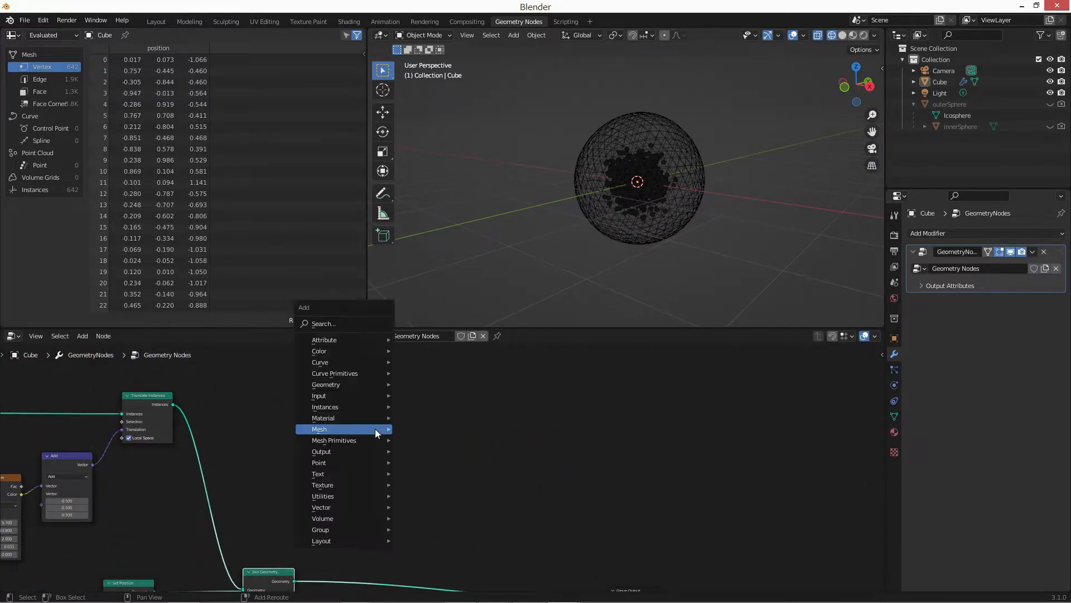
pyautogui.press('g')
pyautogui.press('r')
pyautogui.click(375, 430)
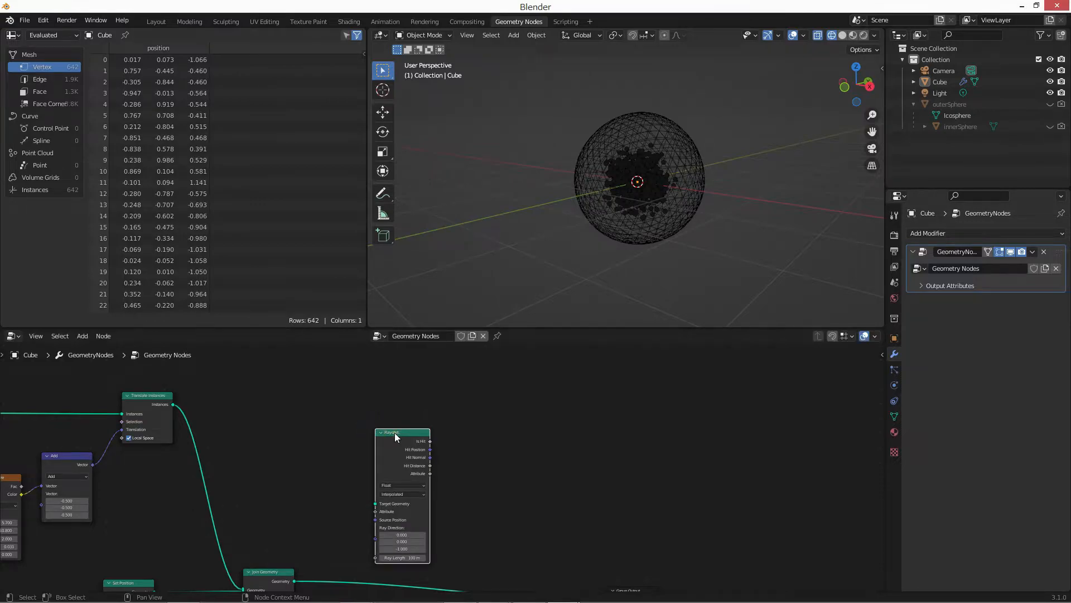
pyautogui.hotkey('ctrl', 'z')
# Add a Grid node in the empty area to the right of Translate Instances.
pyautogui.moveTo(287, 484); pyautogui.dragTo(372, 415, button='middle')
pyautogui.scroll(3, 373, 415)
pyautogui.moveTo(402, 369); pyautogui.dragTo(396, 450, button='middle')
pyautogui.scroll(2, 396, 450)
pyautogui.hotkey('shift', 'a')
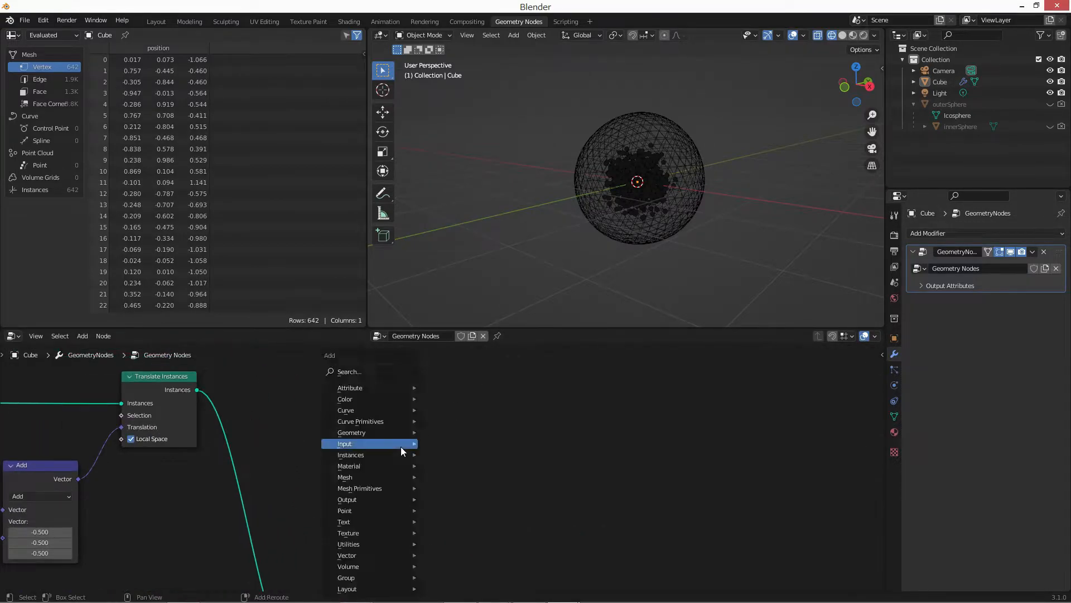
pyautogui.write('grid')
pyautogui.press('Return')
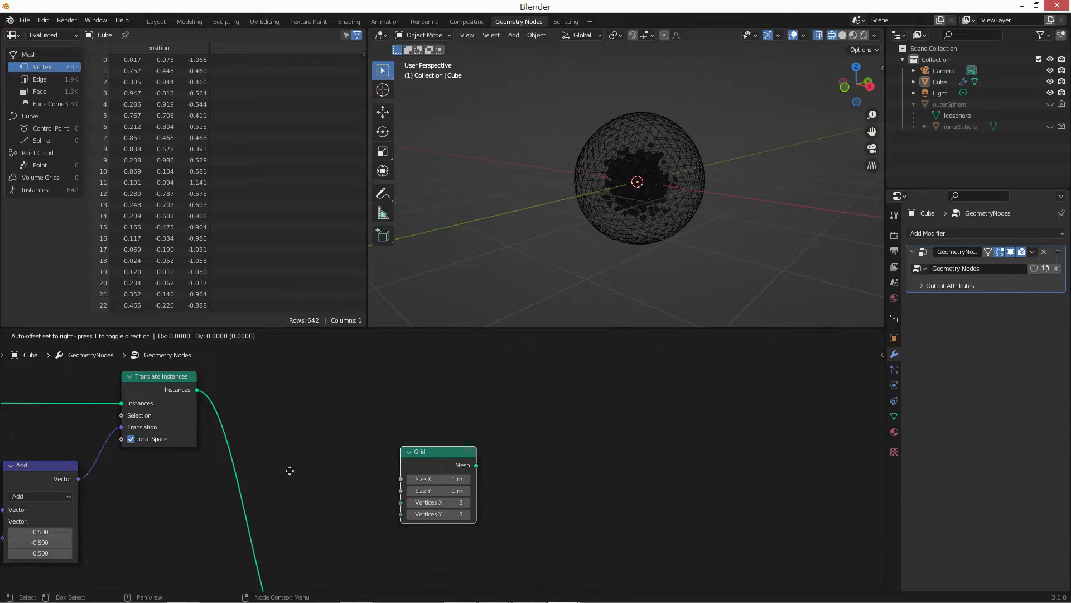
pyautogui.click(360, 371)
# Set the Grid node's Size X to 20 m and Size Y to 30 m.
pyautogui.scroll(1, 414, 422)
pyautogui.moveTo(414, 422); pyautogui.dragTo(414, 440, button='middle')
pyautogui.click(400, 409)
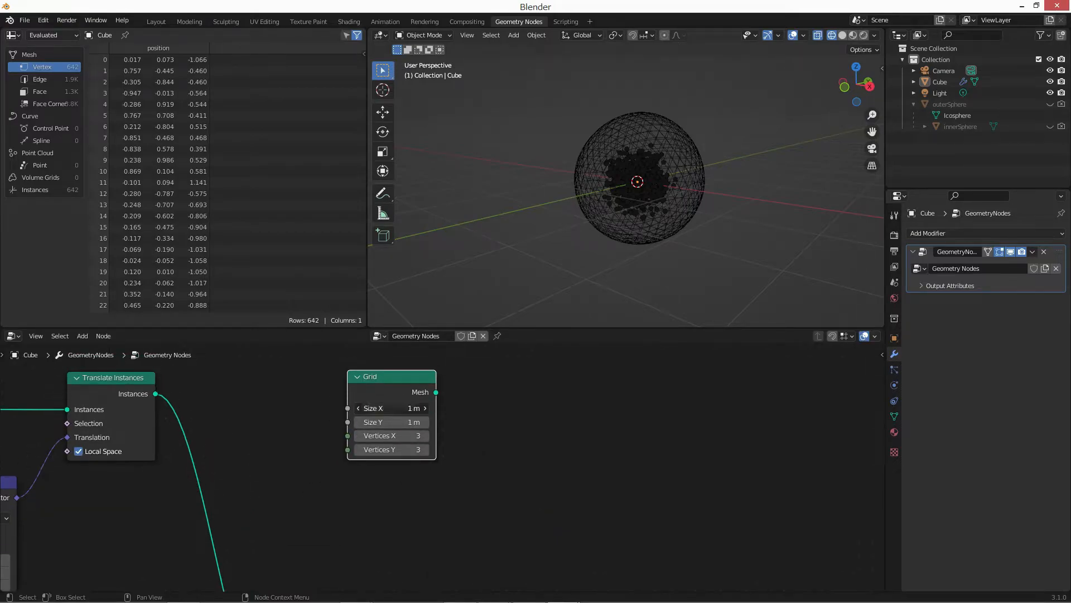
pyautogui.write('20')
pyautogui.press('Tab')
pyautogui.write('30')
pyautogui.press('Return')
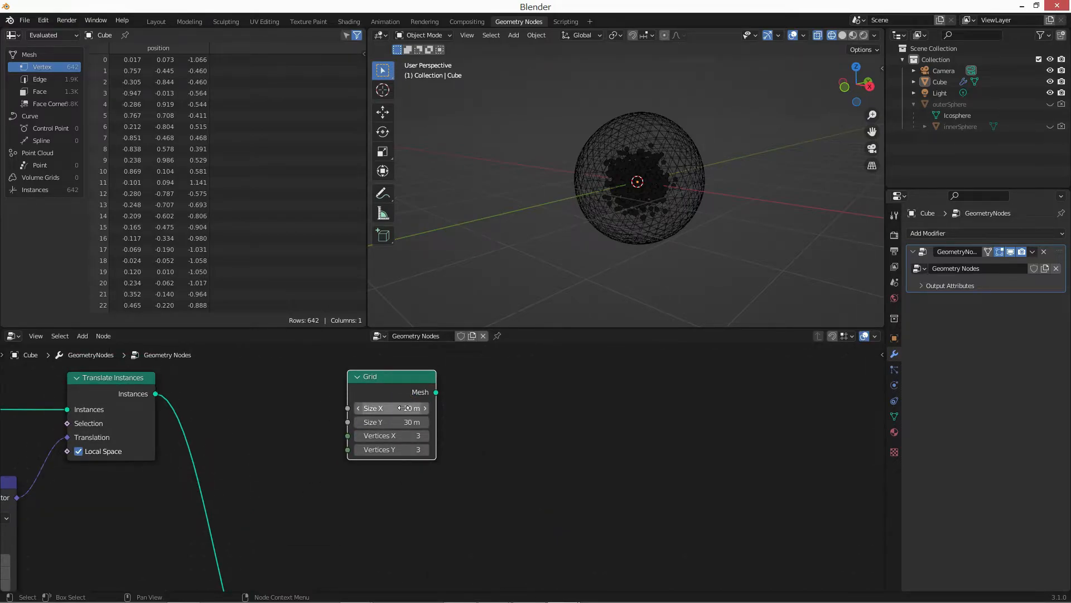
# Add a Distribute Points on Faces node and link the Grid's Mesh output into its Mesh input.
pyautogui.scroll(1, 433, 414)
pyautogui.hotkey('shift', 'a')
pyautogui.write('dis')
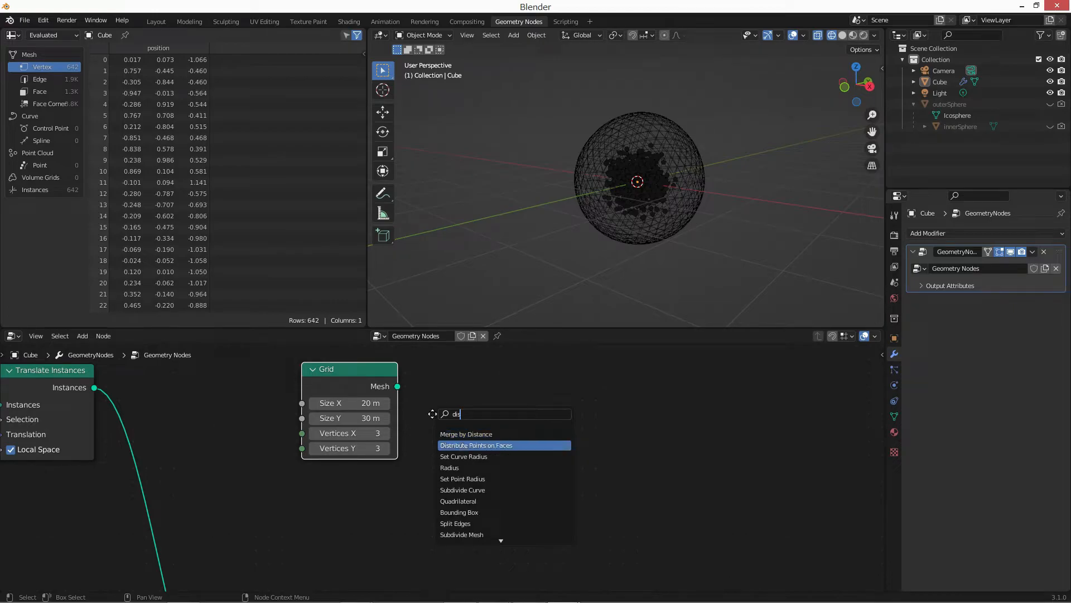
pyautogui.press('Return')
pyautogui.click(433, 413)
pyautogui.moveTo(397, 387); pyautogui.dragTo(433, 500)
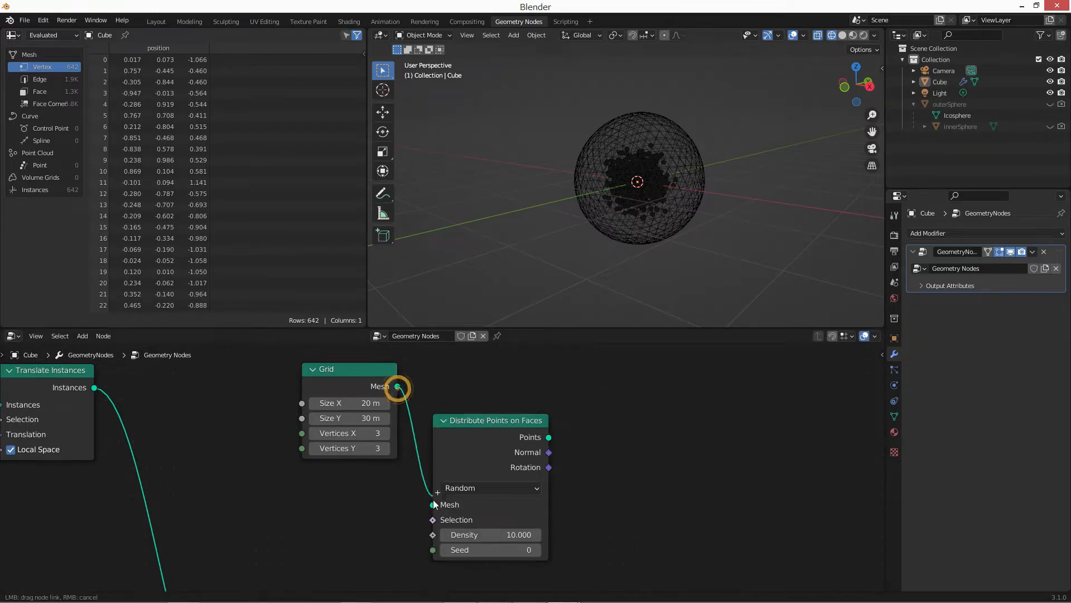
# Move the Group Output node up and link the Points output of Distribute Points on Faces to it, replacing the Join Geometry link.
pyautogui.scroll(-3, 432, 416)
pyautogui.moveTo(531, 477); pyautogui.dragTo(474, 420, button='middle')
pyautogui.scroll(-5, 474, 420)
pyautogui.moveTo(634, 525); pyautogui.dragTo(625, 472)
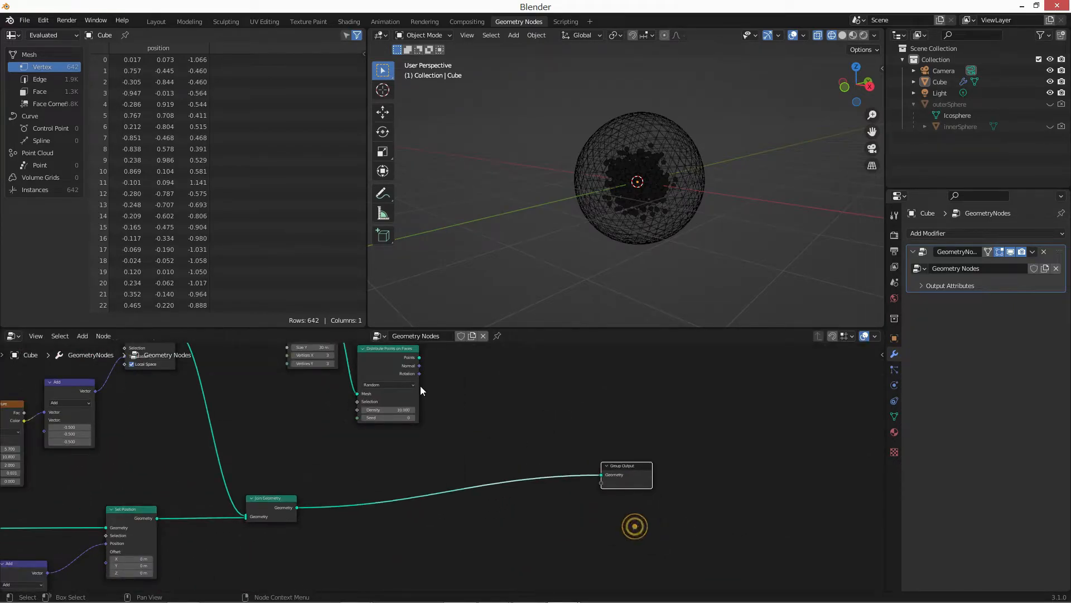
pyautogui.moveTo(420, 386); pyautogui.dragTo(422, 446, button='middle')
pyautogui.scroll(2, 422, 447)
pyautogui.moveTo(417, 410); pyautogui.dragTo(629, 547)
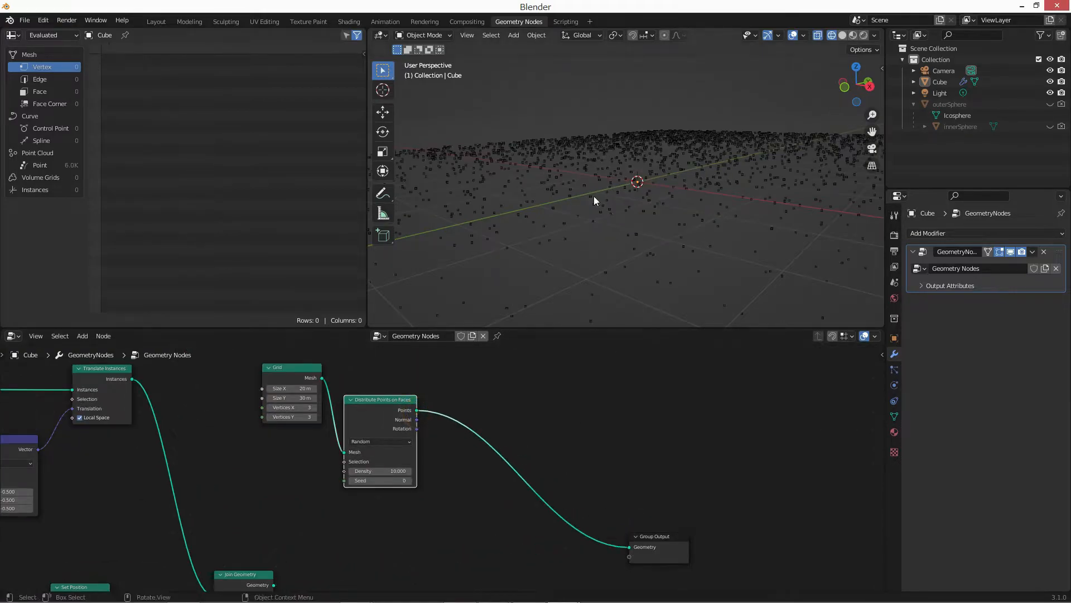
# Set the Density of Distribute Points on Faces to 0.13.
pyautogui.moveTo(594, 196); pyautogui.dragTo(625, 234, button='middle')
pyautogui.scroll(4, 467, 454)
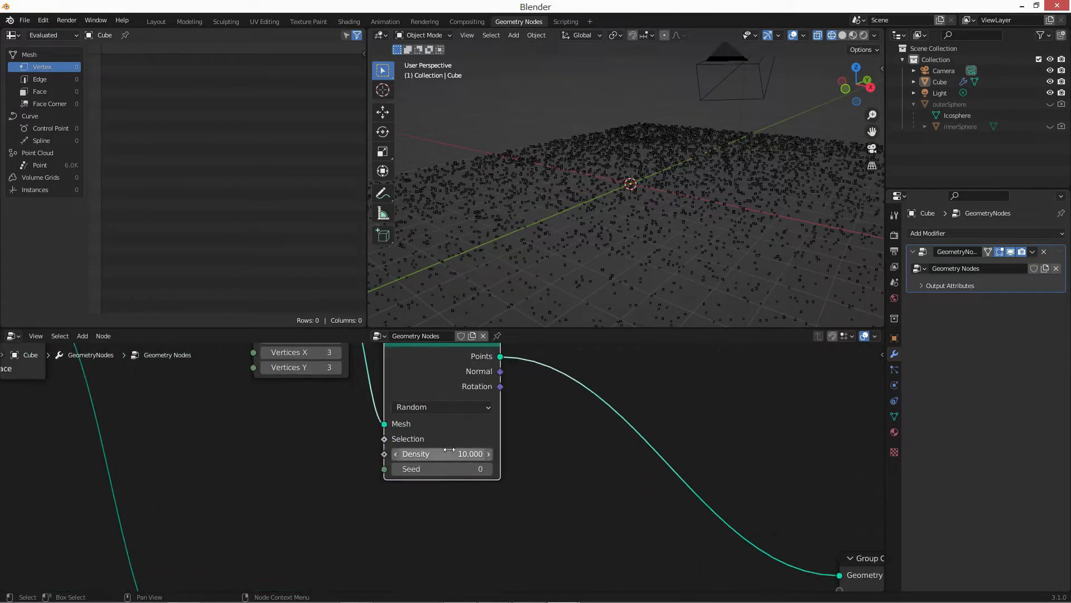
pyautogui.click(449, 450)
pyautogui.write('0.13')
pyautogui.press('Return')
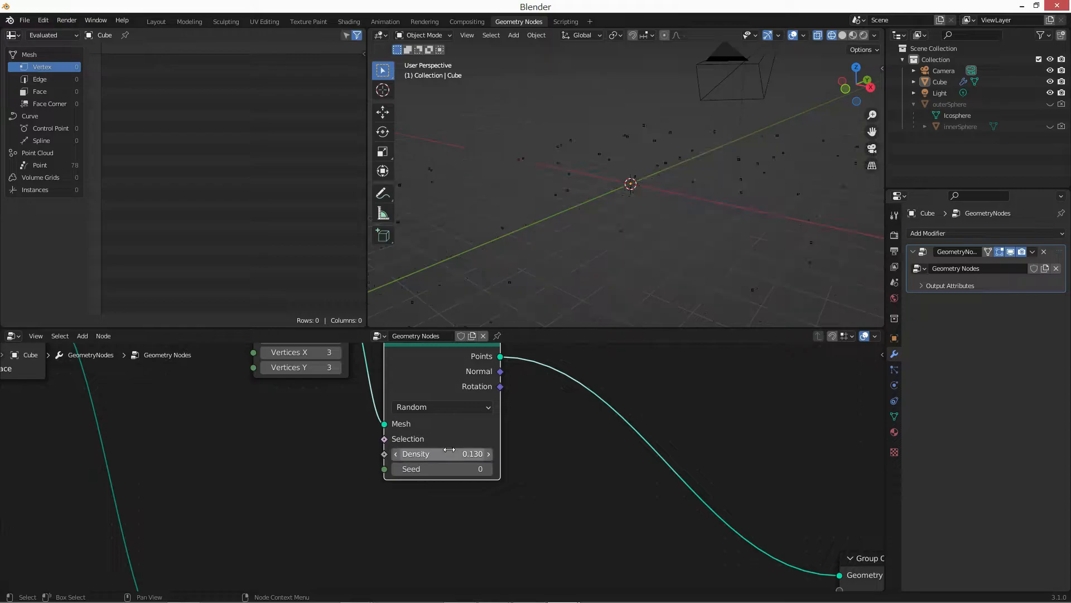
# Insert a Set Position node on the link between Distribute Points on Faces and Group Output.
pyautogui.moveTo(815, 243); pyautogui.dragTo(639, 246, button='middle')
pyautogui.moveTo(520, 368); pyautogui.dragTo(433, 386, button='middle')
pyautogui.scroll(-2, 533, 395)
pyautogui.scroll(2, 535, 395)
pyautogui.hotkey('shift', 'a')
pyautogui.write('sset')
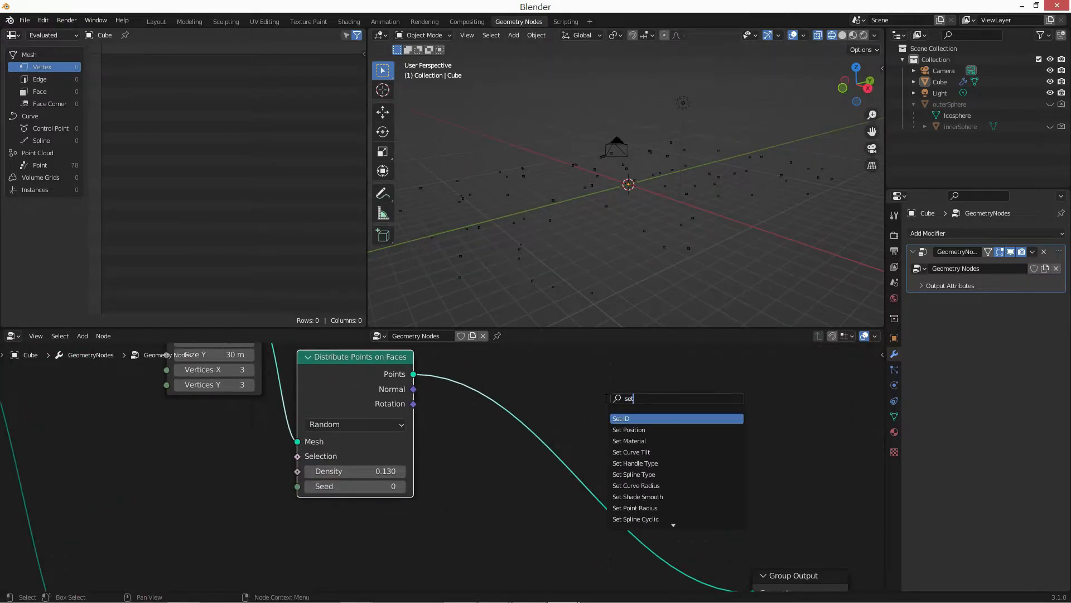
pyautogui.write(' posi')
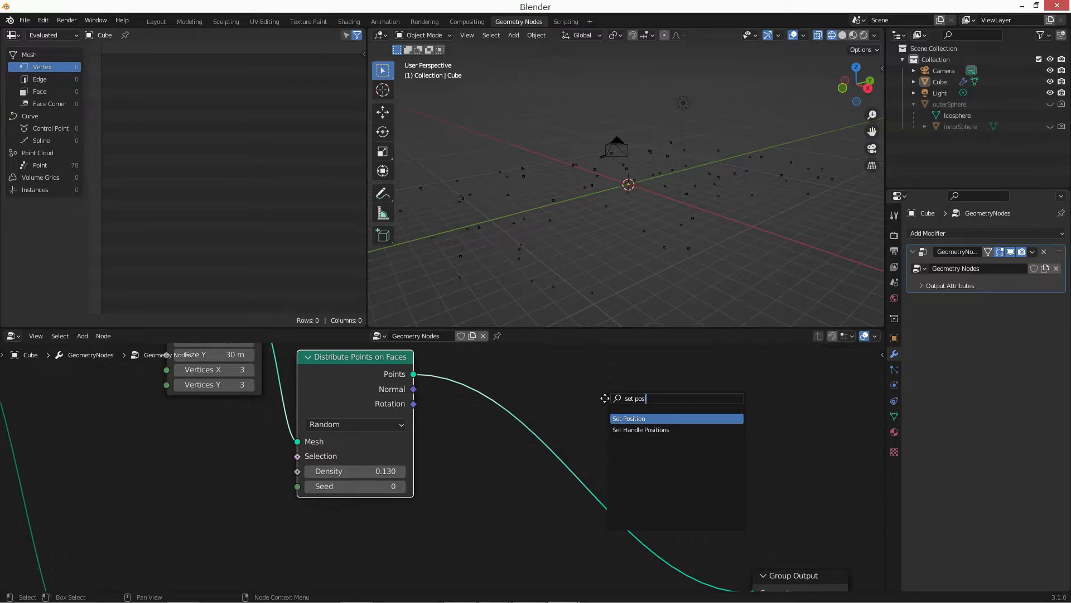
pyautogui.press('Return')
pyautogui.click(649, 367)
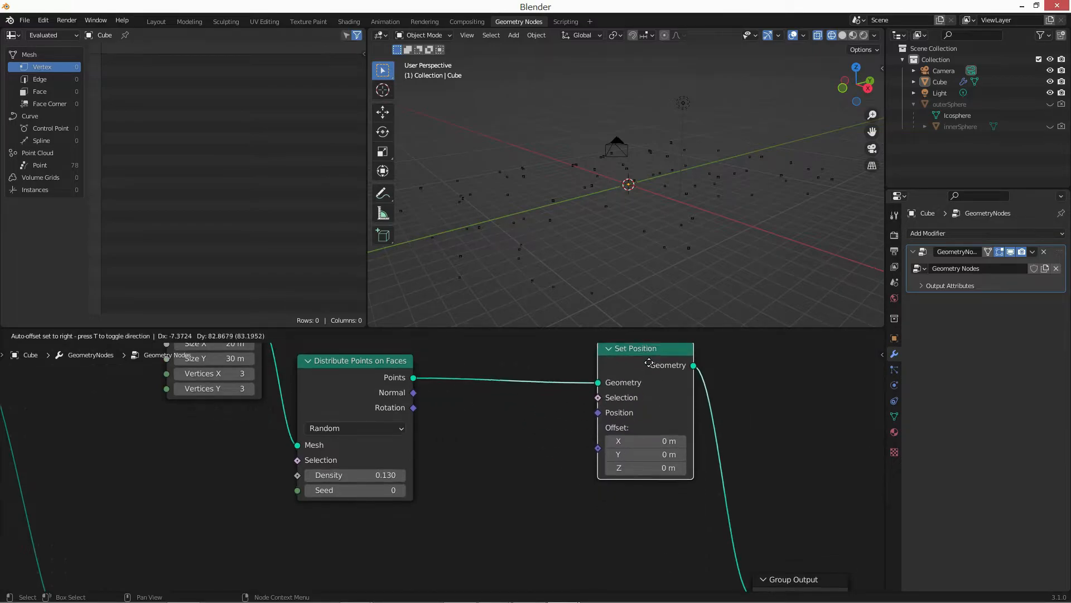
pyautogui.moveTo(658, 394); pyautogui.dragTo(658, 414)
# Add a Combine XYZ node below the link between Distribute Points on Faces and the new Set Position node.
pyautogui.moveTo(411, 532); pyautogui.dragTo(455, 499, button='middle')
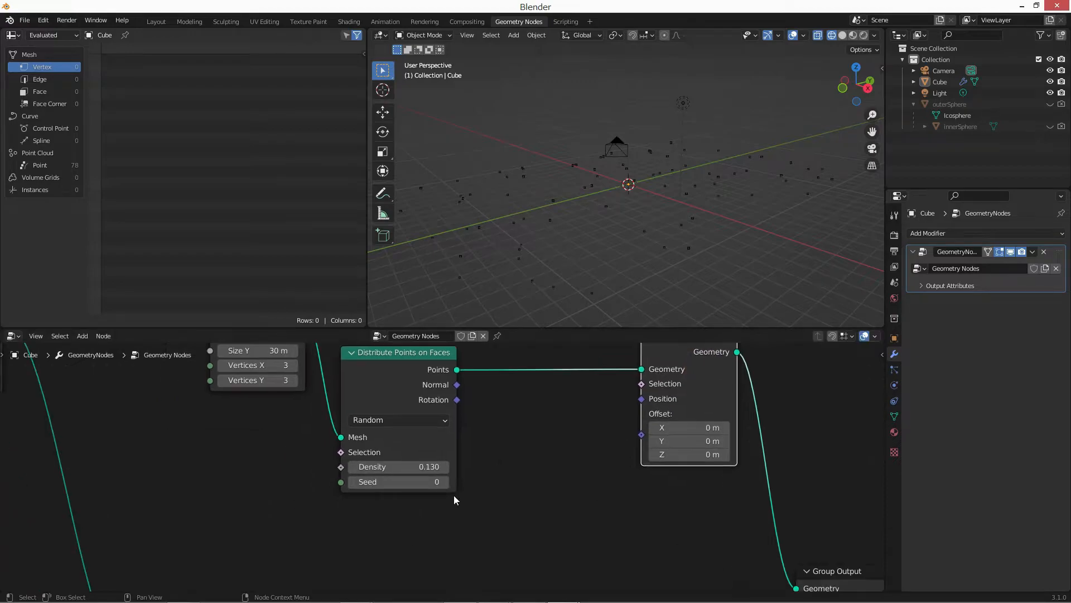
pyautogui.hotkey('shift', 'a')
pyautogui.write('s')
pyautogui.write('xyz')
pyautogui.press('Return')
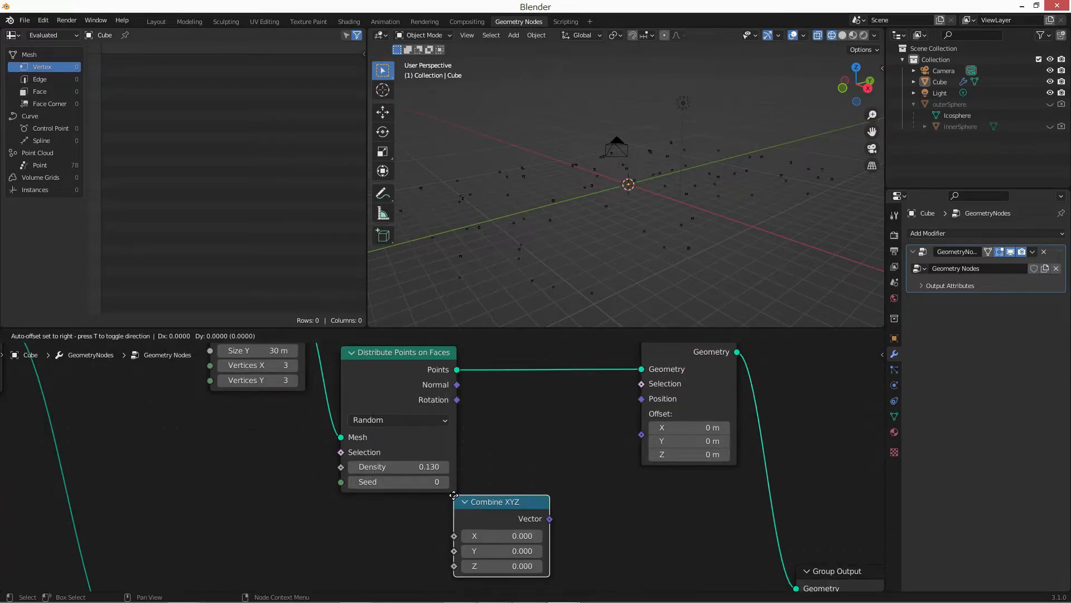
pyautogui.click(510, 475)
# Add a Random Value node of type Float beneath Distribute Points on Faces, beside Combine XYZ.
pyautogui.scroll(1, 430, 508)
pyautogui.hotkey('shift', 'a')
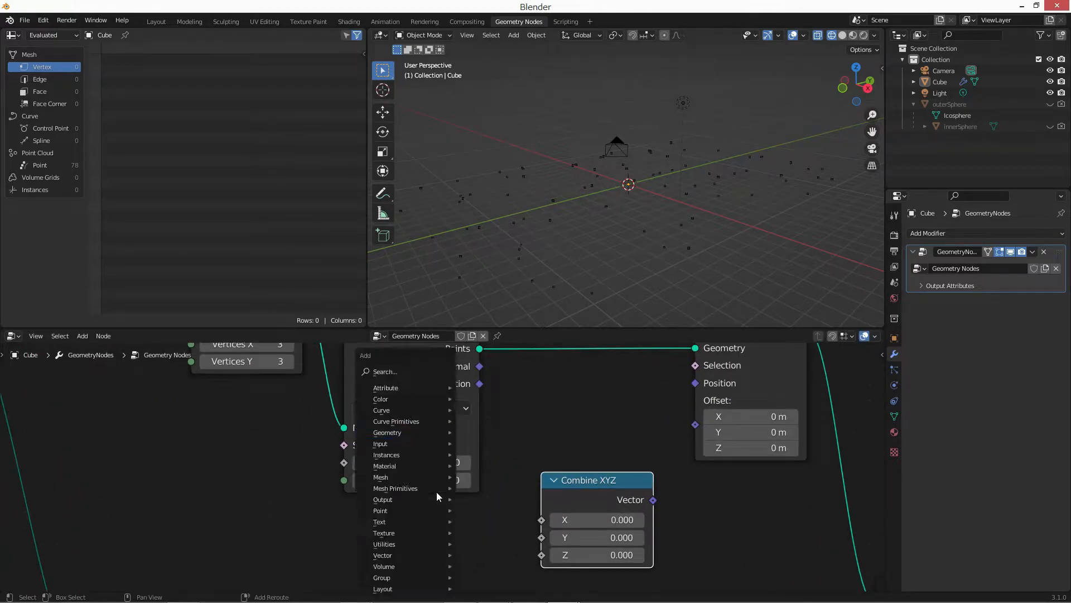
pyautogui.write('srand')
pyautogui.press('Return')
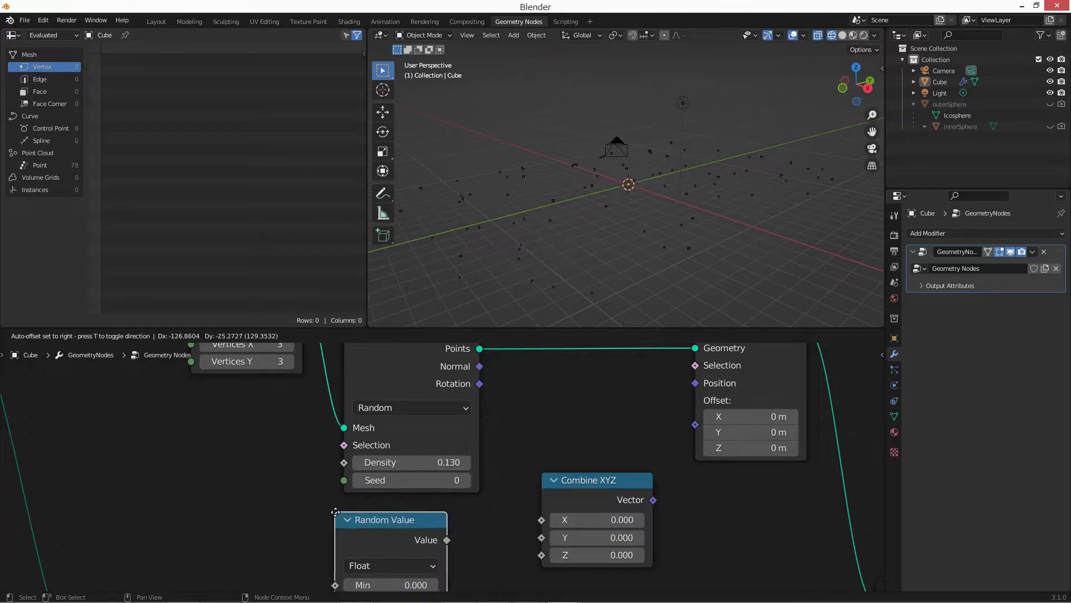
pyautogui.click(335, 510)
pyautogui.moveTo(534, 475); pyautogui.dragTo(555, 402, button='middle')
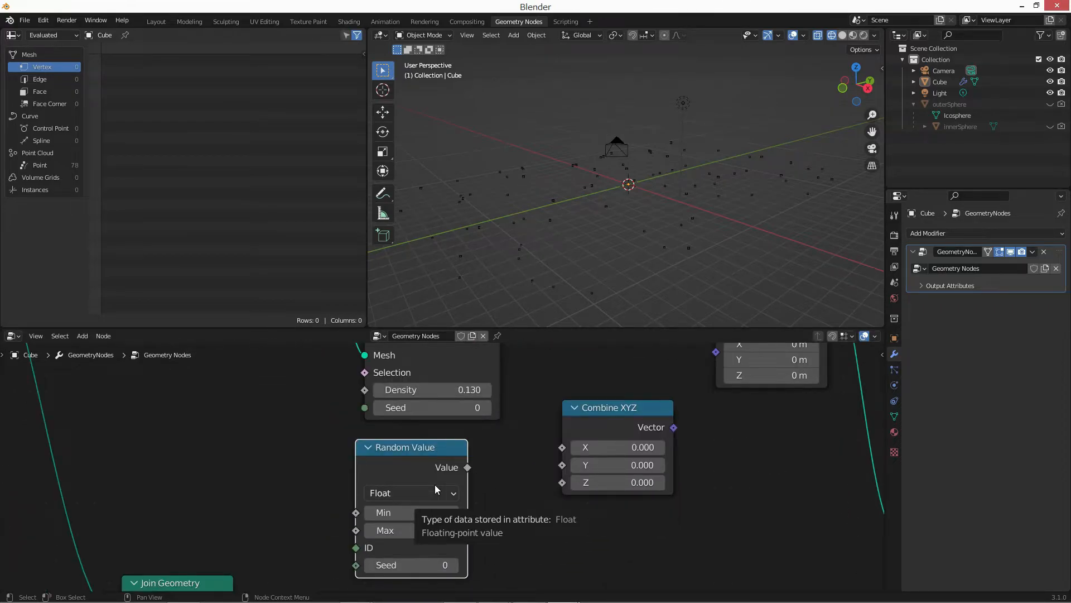
# Set the Random Value Max to 12.2 and feed it through Combine XYZ's Z input into the Set Position Offset.
pyautogui.doubleClick(426, 532)
pyautogui.write('12.2')
pyautogui.press('Return')
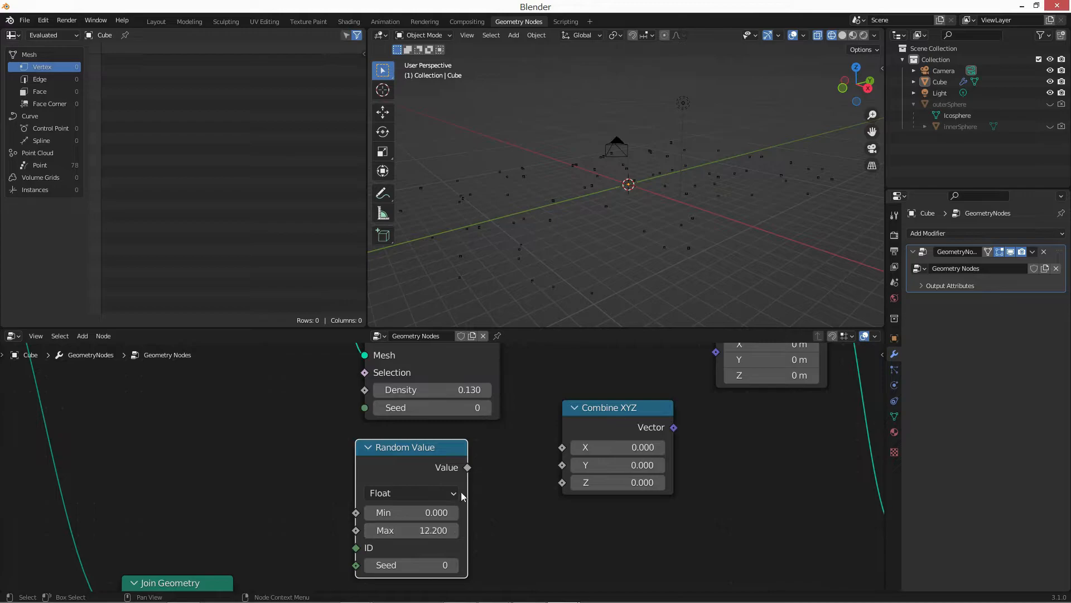
pyautogui.moveTo(470, 469); pyautogui.dragTo(563, 483)
pyautogui.moveTo(704, 429); pyautogui.dragTo(624, 498, button='middle')
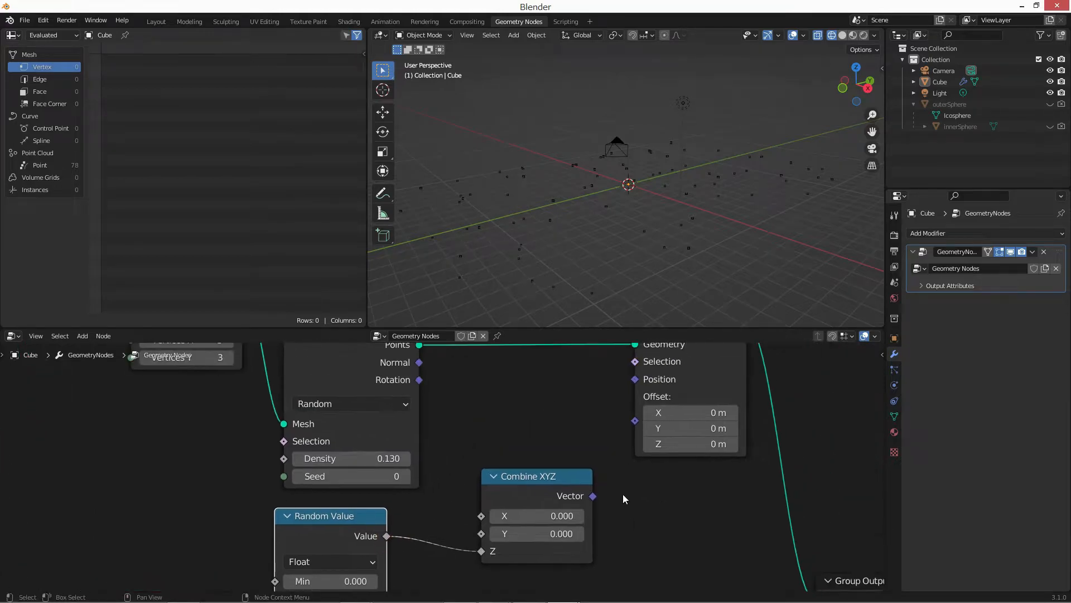
pyautogui.moveTo(591, 498); pyautogui.dragTo(635, 423)
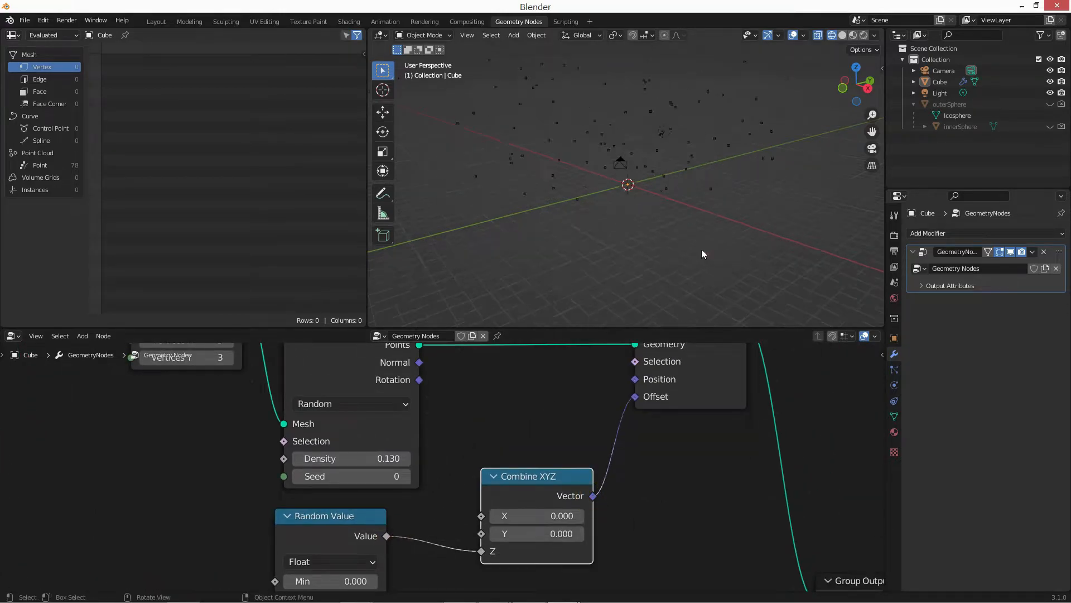
pyautogui.moveTo(701, 252); pyautogui.dragTo(676, 234, button='middle')
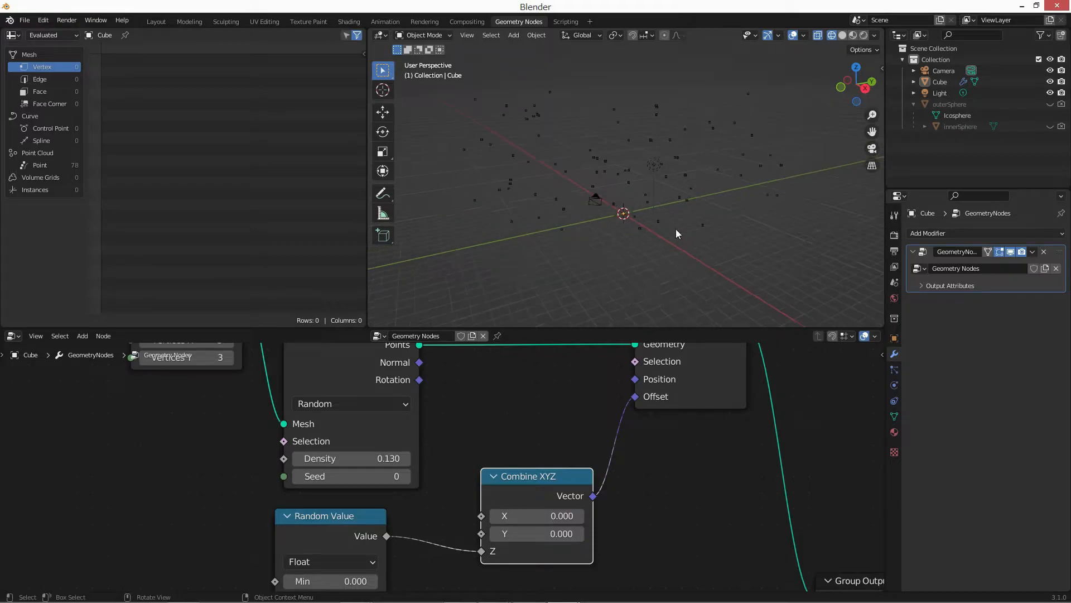
pyautogui.moveTo(710, 126); pyautogui.dragTo(624, 142, button='middle')
# Move the Group Output node farther from Set Position to make room on the link between them.
pyautogui.moveTo(546, 394); pyautogui.dragTo(441, 382, button='middle')
pyautogui.scroll(-3, 441, 385)
pyautogui.moveTo(580, 438); pyautogui.dragTo(465, 401, button='middle')
pyautogui.moveTo(548, 503); pyautogui.dragTo(842, 503)
pyautogui.scroll(-6, 537, 432)
pyautogui.moveTo(494, 453); pyautogui.dragTo(480, 501, button='middle')
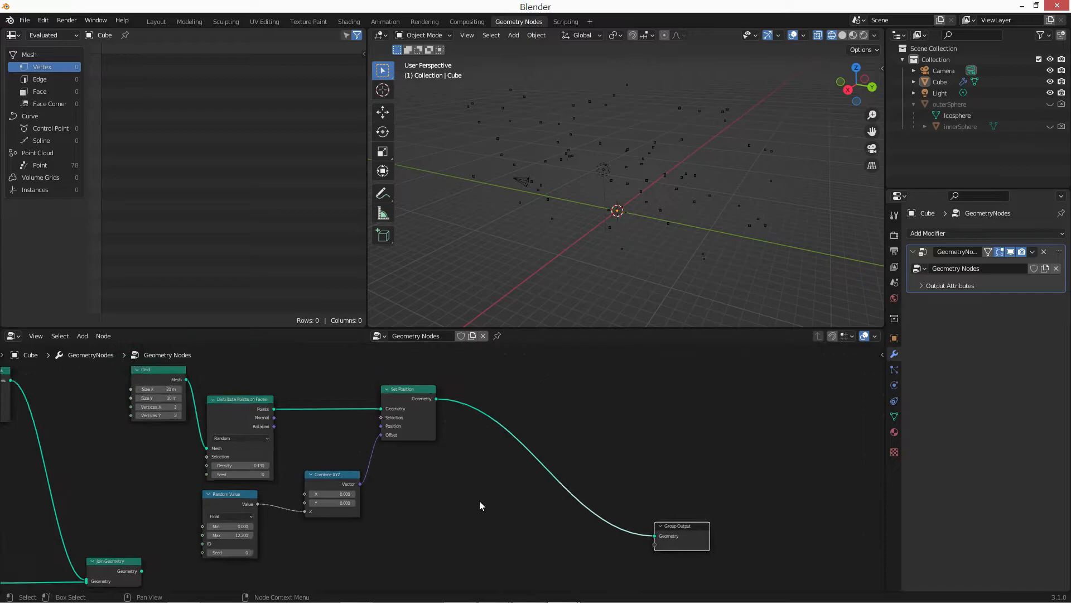
# Insert an Instance on Points node on the link between Set Position and Group Output.
pyautogui.moveTo(431, 565); pyautogui.dragTo(454, 504, button='middle')
pyautogui.hotkey('shift', 'a')
pyautogui.write('sinsta')
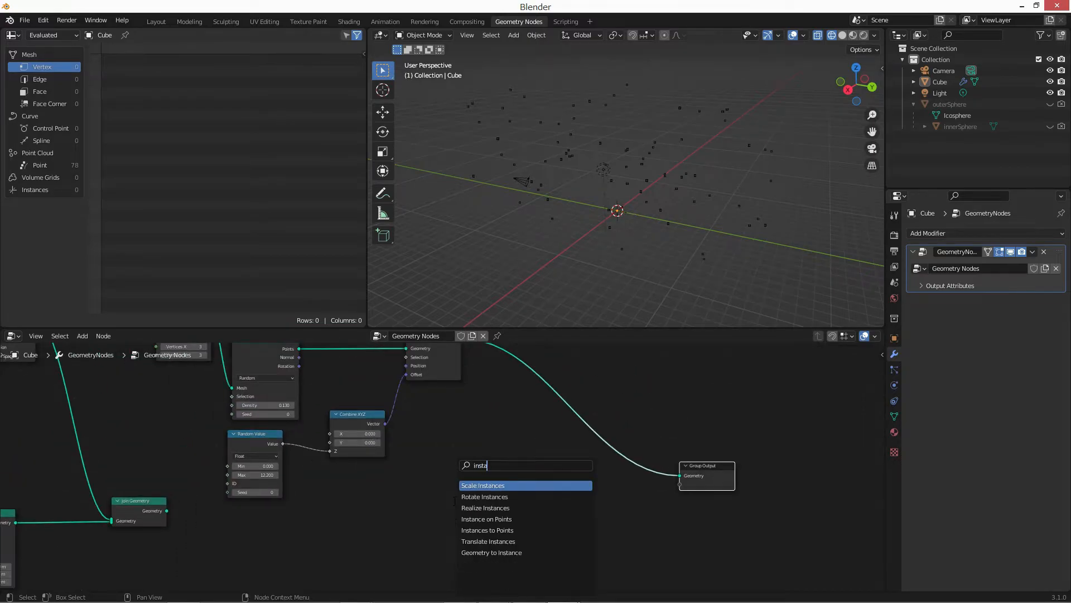
pyautogui.press('Down')
pyautogui.press('Down')
pyautogui.press('Down')
pyautogui.press('Return')
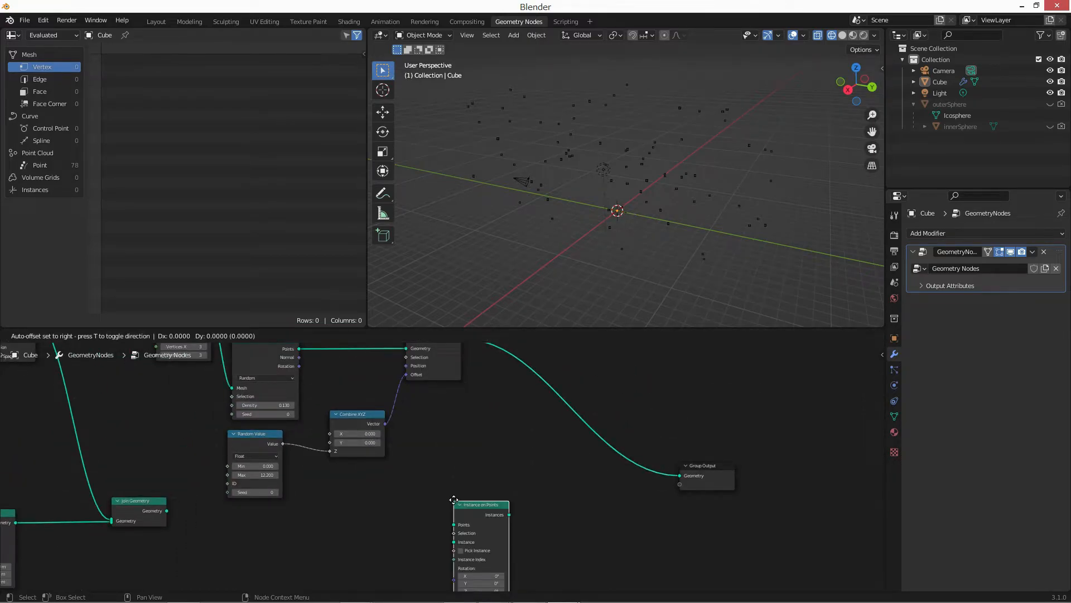
pyautogui.click(541, 392)
pyautogui.moveTo(577, 418); pyautogui.dragTo(575, 449)
# Connect Join Geometry's output to the Instance input of Instance on Points.
pyautogui.moveTo(208, 502); pyautogui.dragTo(188, 414, button='middle')
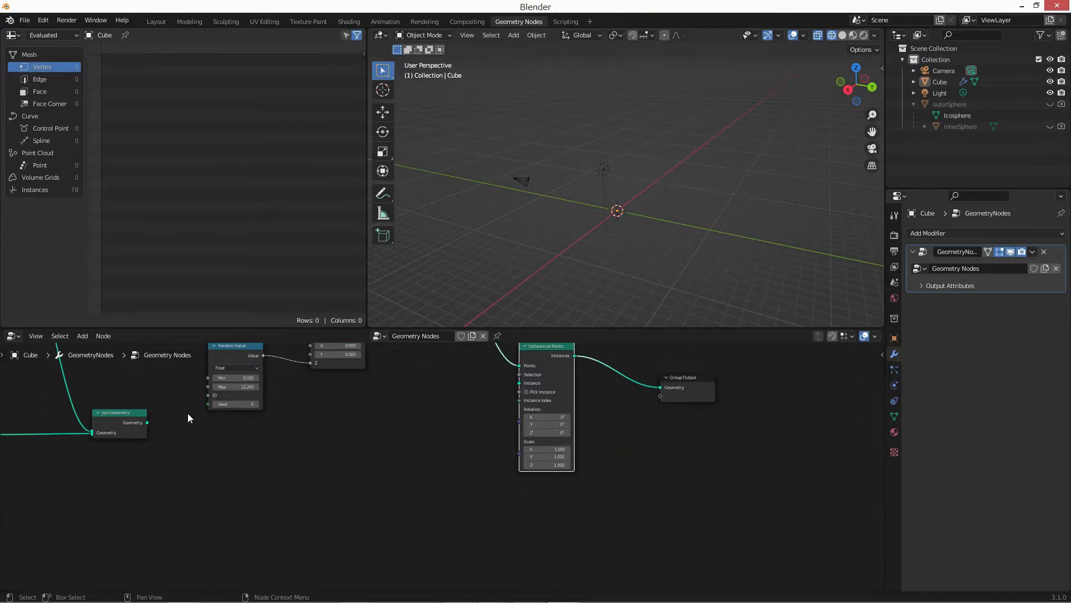
pyautogui.moveTo(147, 422); pyautogui.dragTo(519, 383)
pyautogui.moveTo(628, 270); pyautogui.dragTo(736, 263, button='middle')
# Try the Pick Instance option on the Instance on Points node.
pyautogui.scroll(4, 605, 123)
pyautogui.moveTo(545, 426); pyautogui.dragTo(490, 429, button='middle')
pyautogui.click(491, 395)
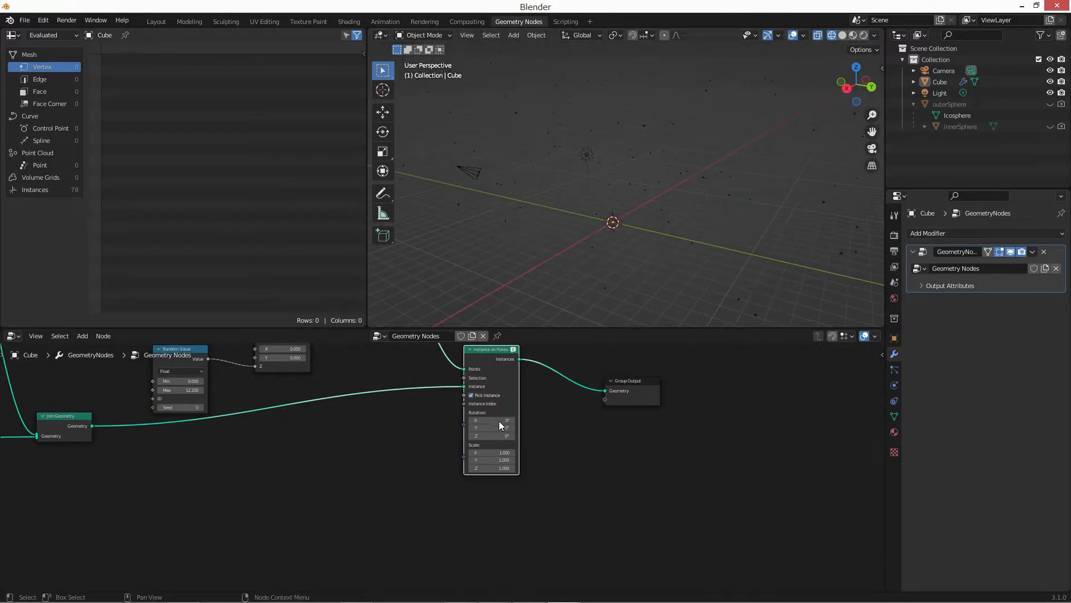
pyautogui.scroll(2, 498, 389)
pyautogui.click(483, 409)
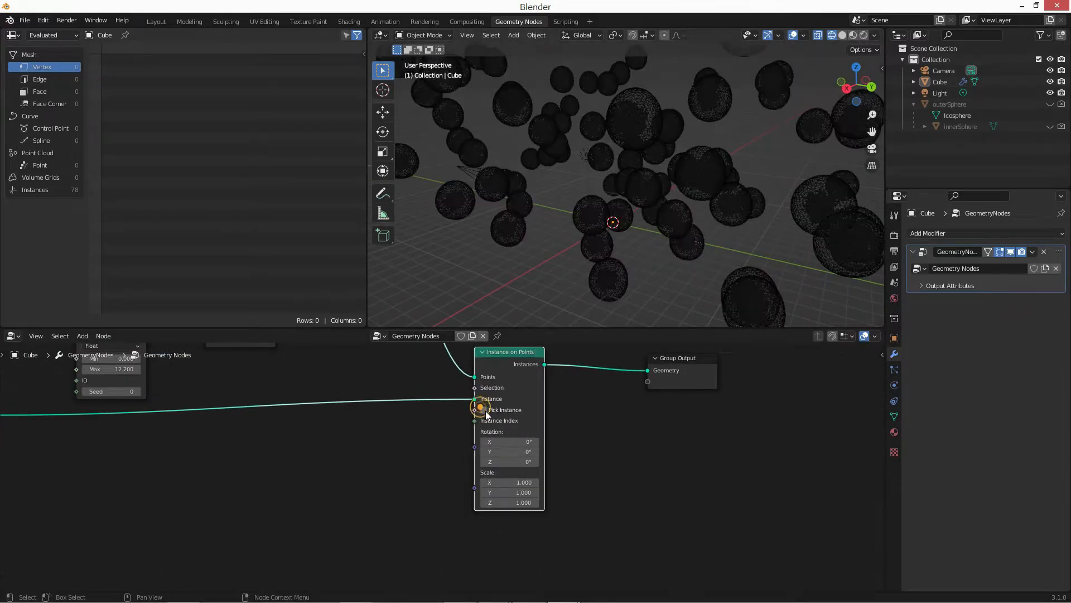
pyautogui.scroll(-3, 584, 432)
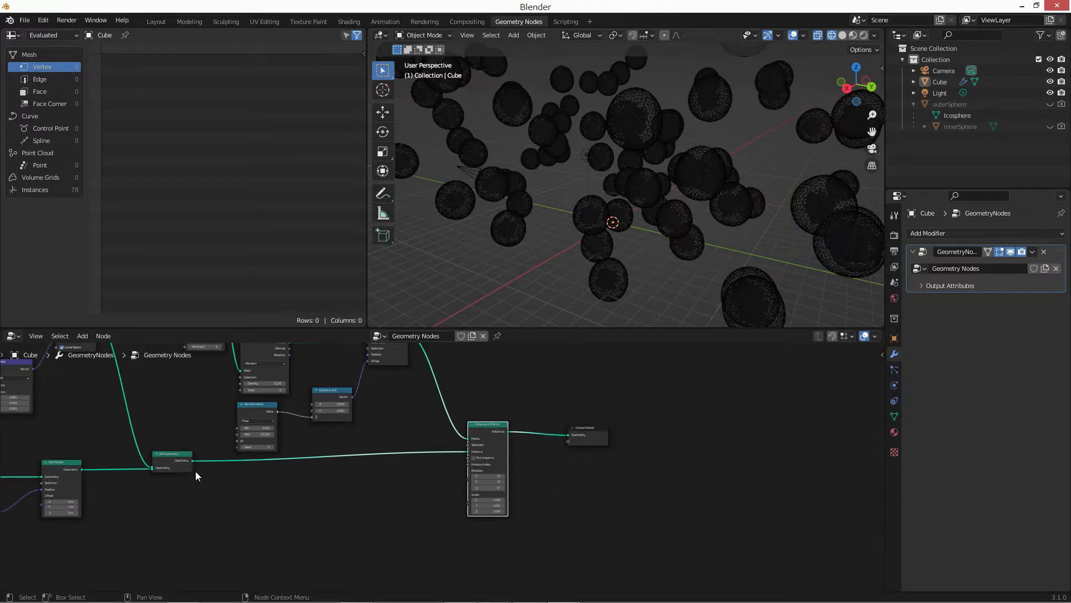
pyautogui.hotkey('shift', 'a')
pyautogui.press('r')
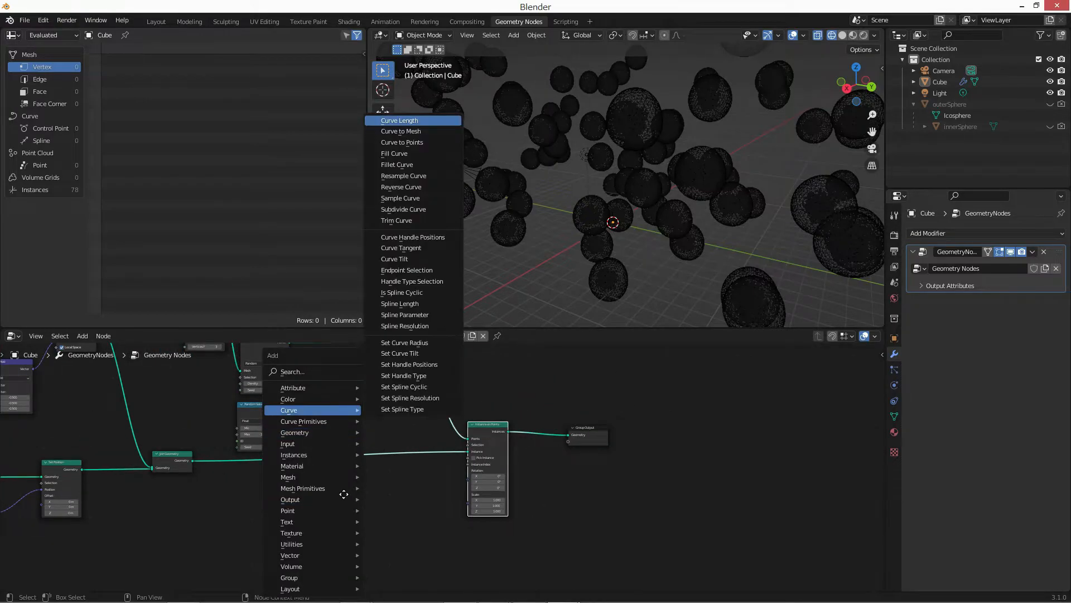
pyautogui.press('a')
pyautogui.click(344, 494)
pyautogui.press('x')
# Add a second Random Value node of type Float beside the Scale input of Instance on Points.
pyautogui.moveTo(377, 494); pyautogui.dragTo(377, 473, button='middle')
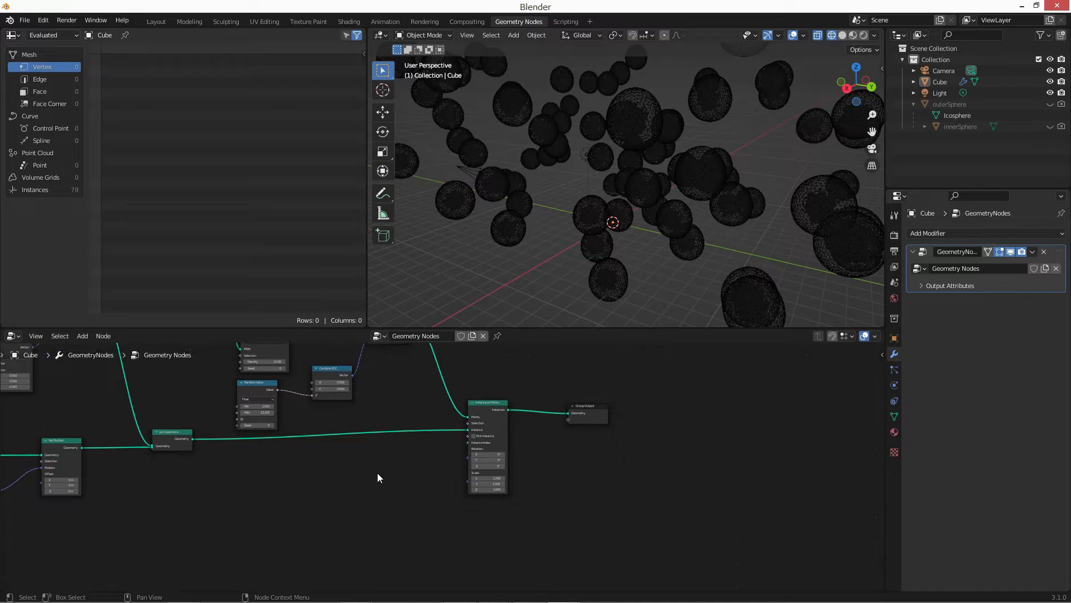
pyautogui.scroll(2, 377, 473)
pyautogui.hotkey('shift', 'a')
pyautogui.write('rand')
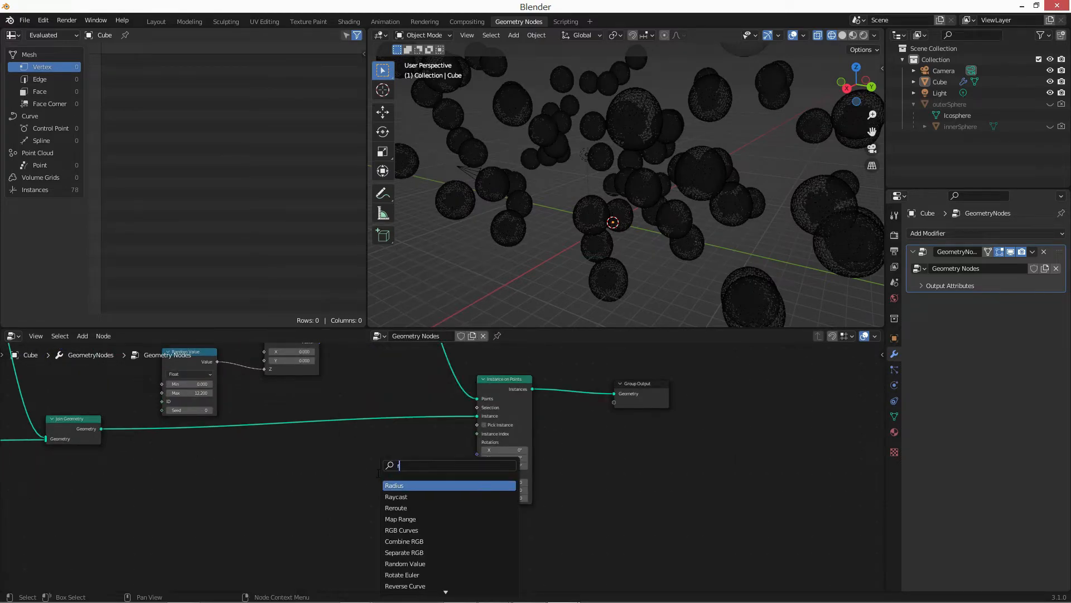
pyautogui.press('Return')
pyautogui.click(377, 473)
# Set the new Random Value to Min 0.2 and Max 2.5, and connect it to the Scale of Instance on Points.
pyautogui.scroll(2, 410, 514)
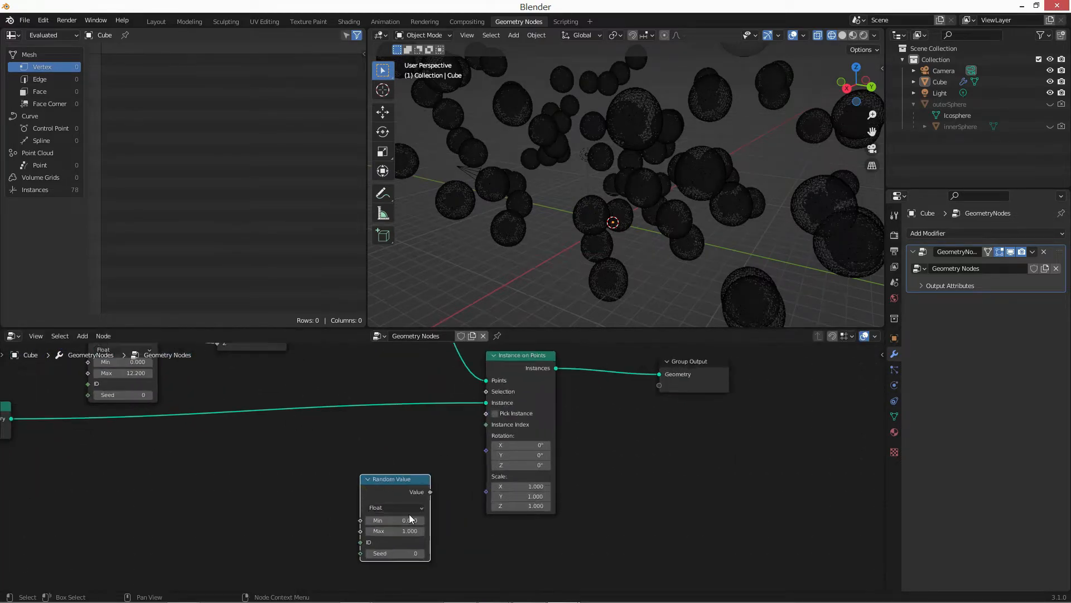
pyautogui.click(397, 480)
pyautogui.write('0.2')
pyautogui.press('Tab')
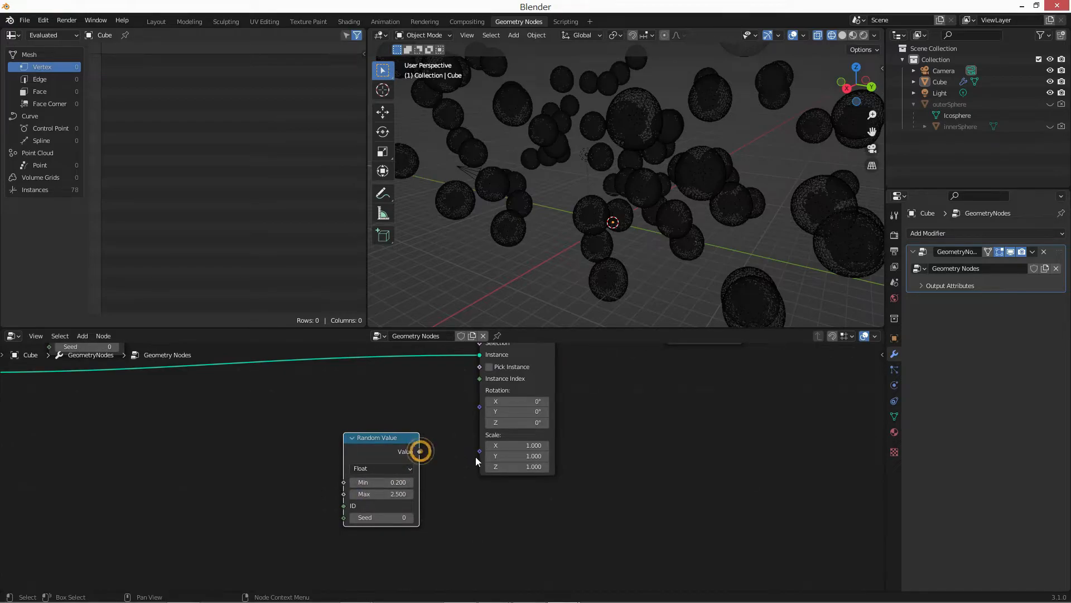
pyautogui.moveTo(476, 457); pyautogui.dragTo(480, 450)
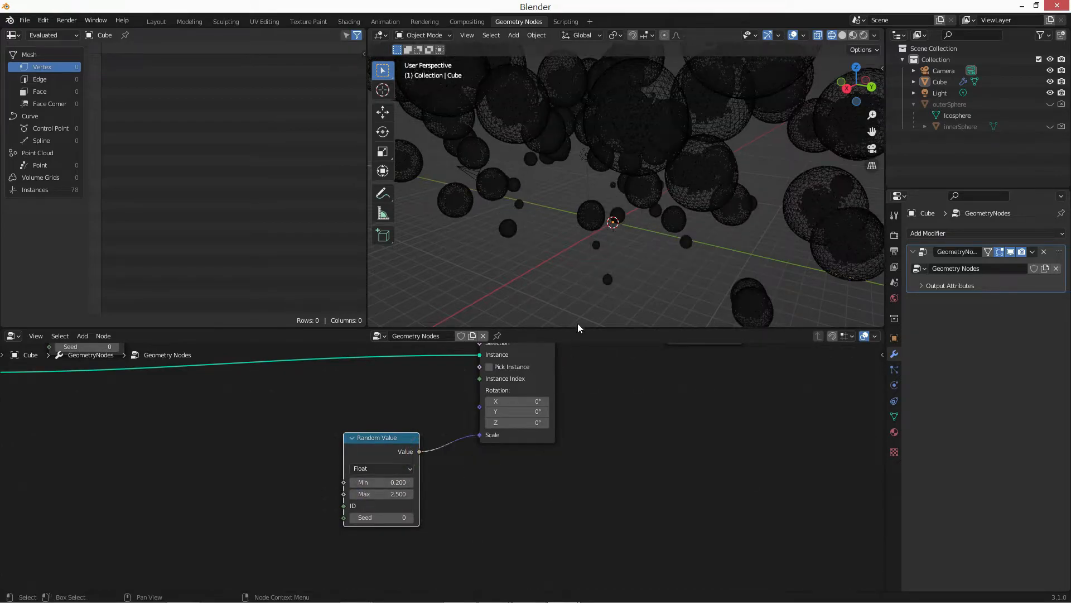
# Set the Seed of the Random Value node driving the instance scale to 46.
pyautogui.click(363, 518)
pyautogui.click(444, 533)
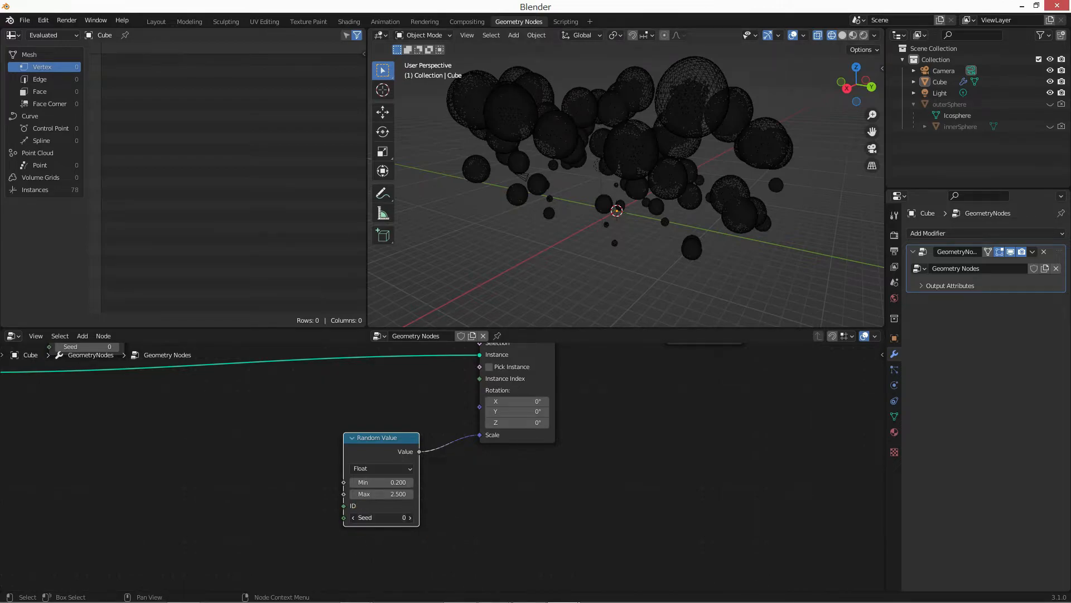
pyautogui.moveTo(392, 518); pyautogui.dragTo(408, 519)
pyautogui.click(391, 519)
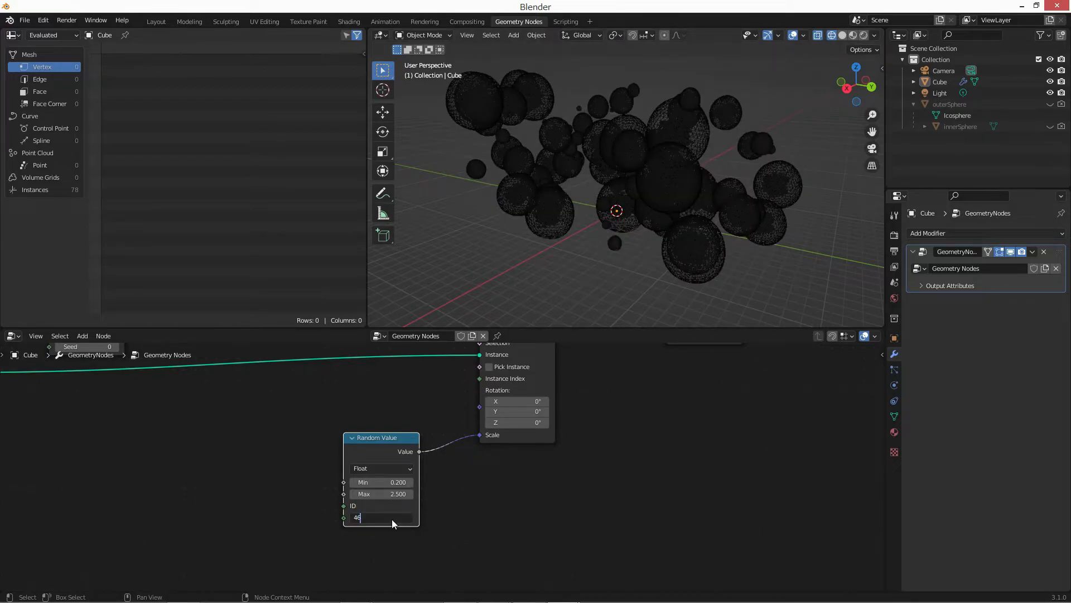
pyautogui.press('Return')
# Connect Join Geometry's output directly to Group Output, bypassing Instance on Points, to view the single combined sphere.
pyautogui.scroll(-1, 489, 521)
pyautogui.moveTo(502, 426); pyautogui.dragTo(506, 376, button='middle')
pyautogui.scroll(-2, 512, 468)
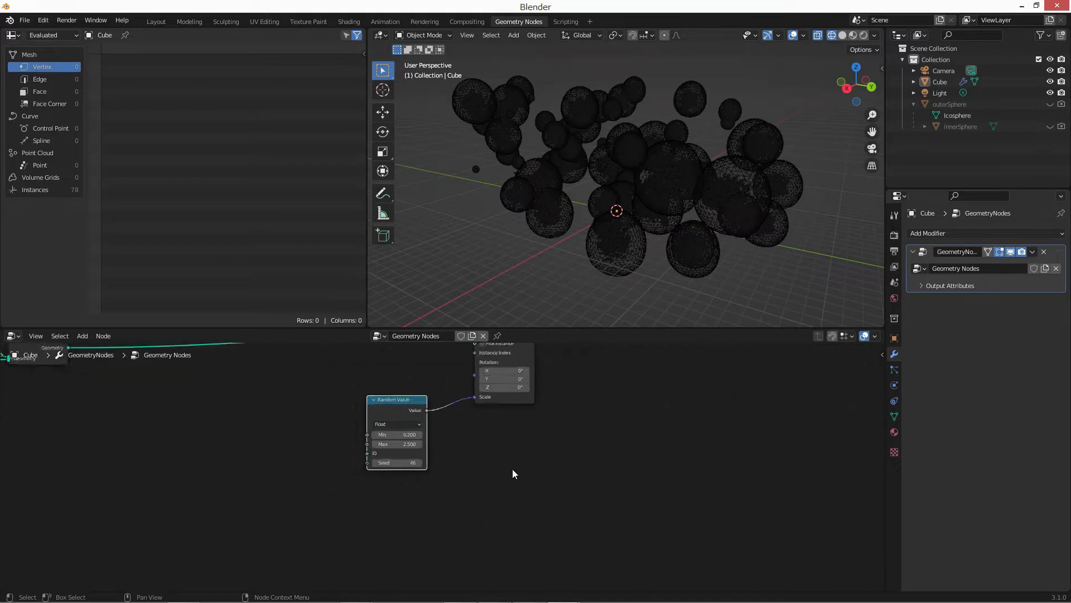
pyautogui.scroll(-3, 512, 469)
pyautogui.moveTo(481, 400); pyautogui.dragTo(480, 394)
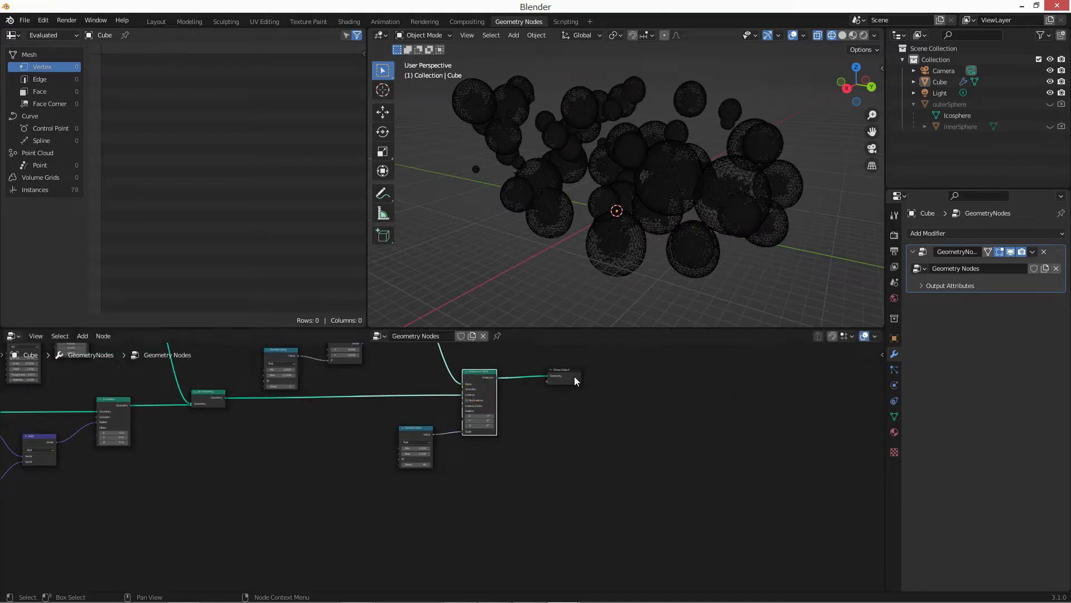
pyautogui.moveTo(574, 376); pyautogui.dragTo(579, 380)
pyautogui.moveTo(374, 476); pyautogui.dragTo(438, 500, button='middle')
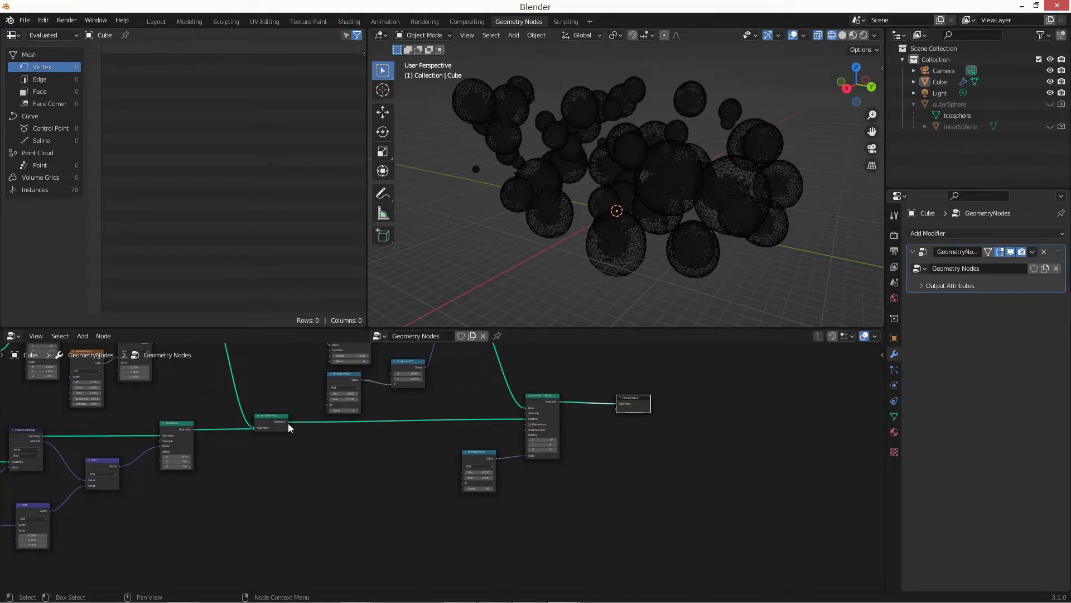
pyautogui.moveTo(289, 423); pyautogui.dragTo(616, 404)
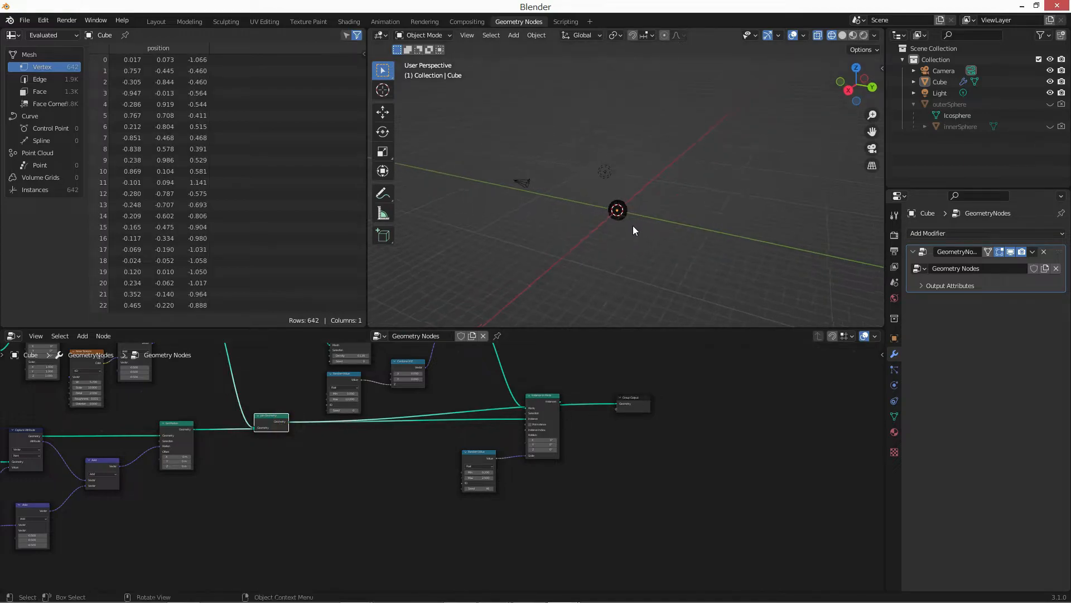
pyautogui.scroll(6, 632, 225)
pyautogui.keyDown('shift'); pyautogui.moveTo(625, 227); pyautogui.dragTo(627, 125, button='middle'); pyautogui.keyUp('shift')
# Rename the Cube's material to outerSphere and add a second material slot with a new material named innerSphere.
pyautogui.click(894, 432)
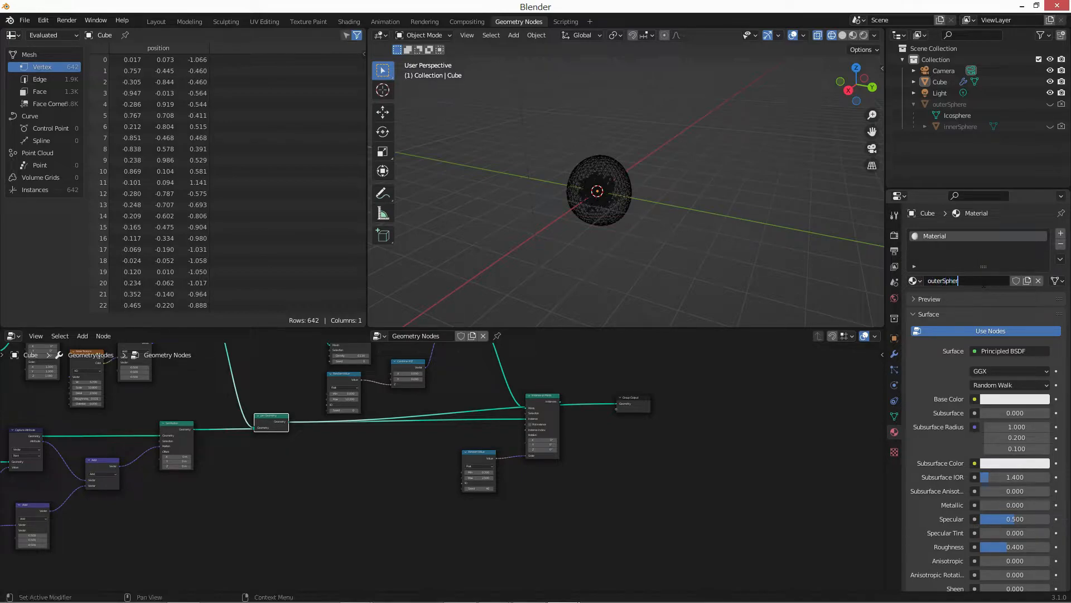
pyautogui.click(1060, 233)
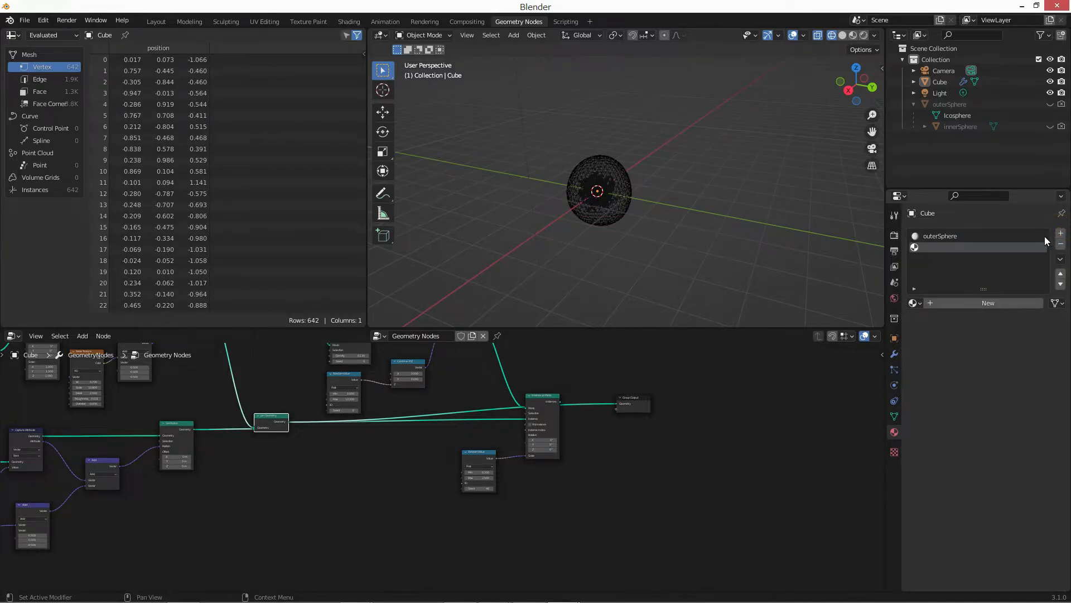
pyautogui.click(996, 301)
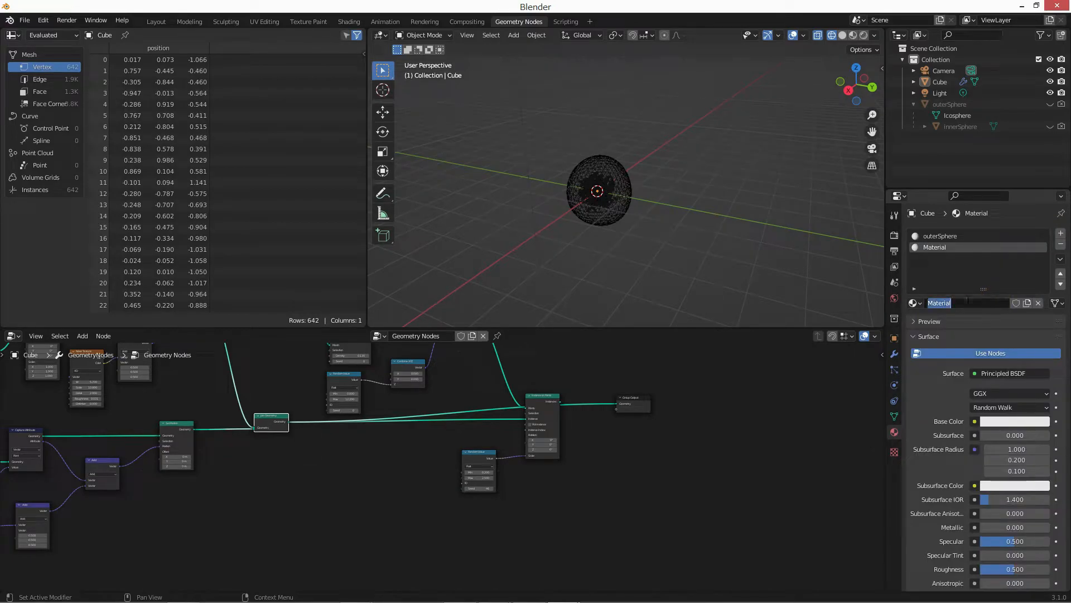
pyautogui.doubleClick(967, 302)
pyautogui.press('BackSpace')
# Insert a Set Material node on the inner instances' link between Translate Instances and Join Geometry.
pyautogui.scroll(-3, 446, 505)
pyautogui.moveTo(181, 405); pyautogui.dragTo(303, 412, button='middle')
pyautogui.scroll(8, 304, 411)
pyautogui.moveTo(453, 464); pyautogui.dragTo(465, 521, button='middle')
pyautogui.hotkey('shift', 'a')
pyautogui.write('sset')
pyautogui.press('Down')
pyautogui.press('Down')
pyautogui.press('Return')
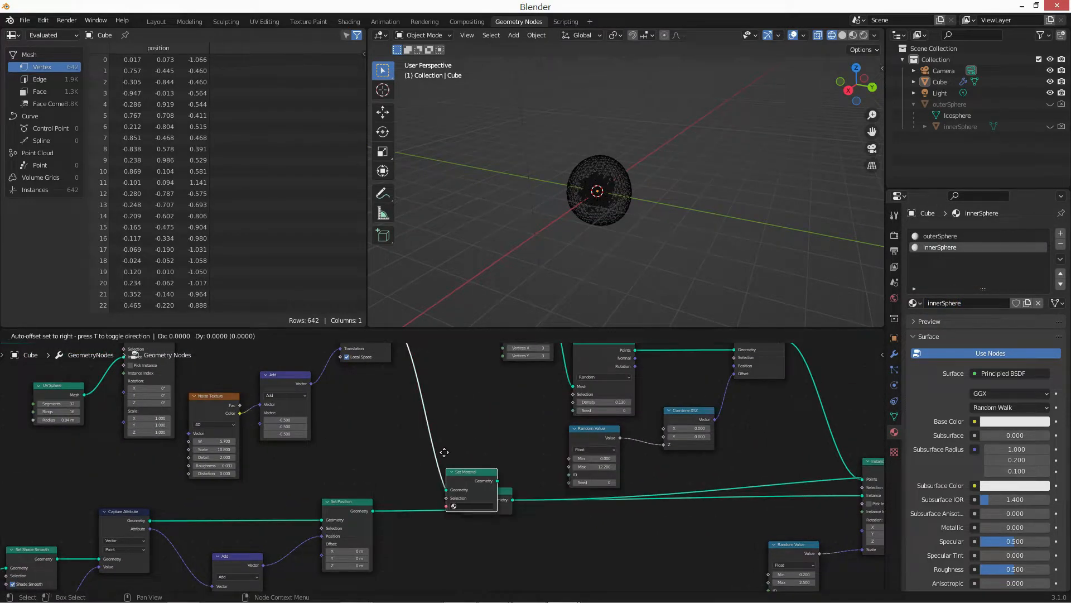
pyautogui.click(417, 399)
# Duplicate the Set Material node onto the link between the outer sphere's Set Position and Join Geometry.
pyautogui.click(450, 401)
pyautogui.hotkey('shift', 'd')
pyautogui.click(448, 490)
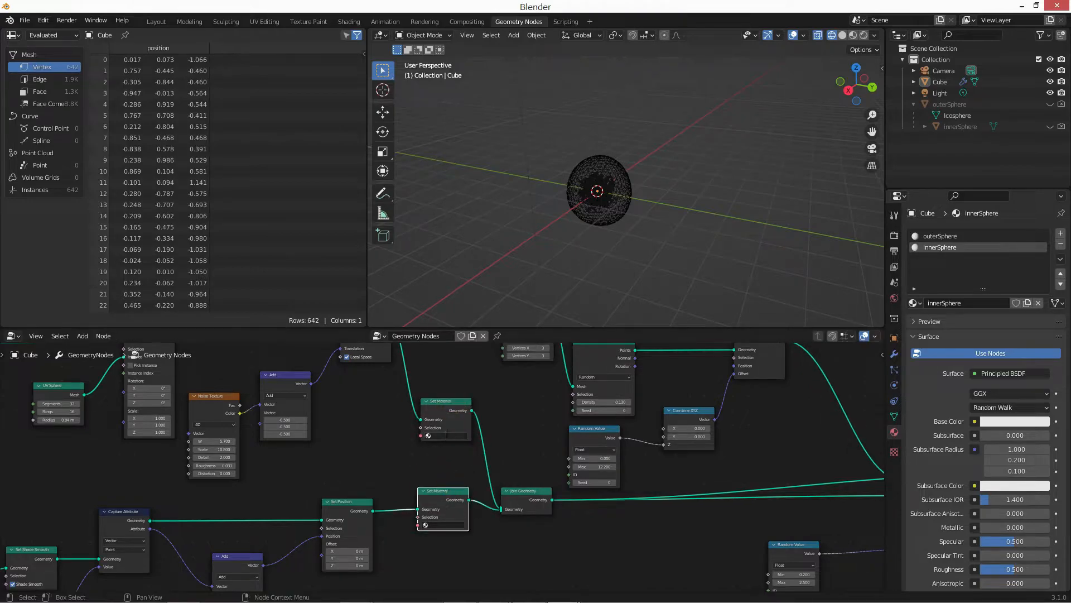
# Assign the innerSphere material to the Set Material node on the inner instances' branch.
pyautogui.click(447, 434)
pyautogui.click(527, 390)
pyautogui.moveTo(400, 439); pyautogui.dragTo(451, 412, button='middle')
pyautogui.scroll(6, 452, 412)
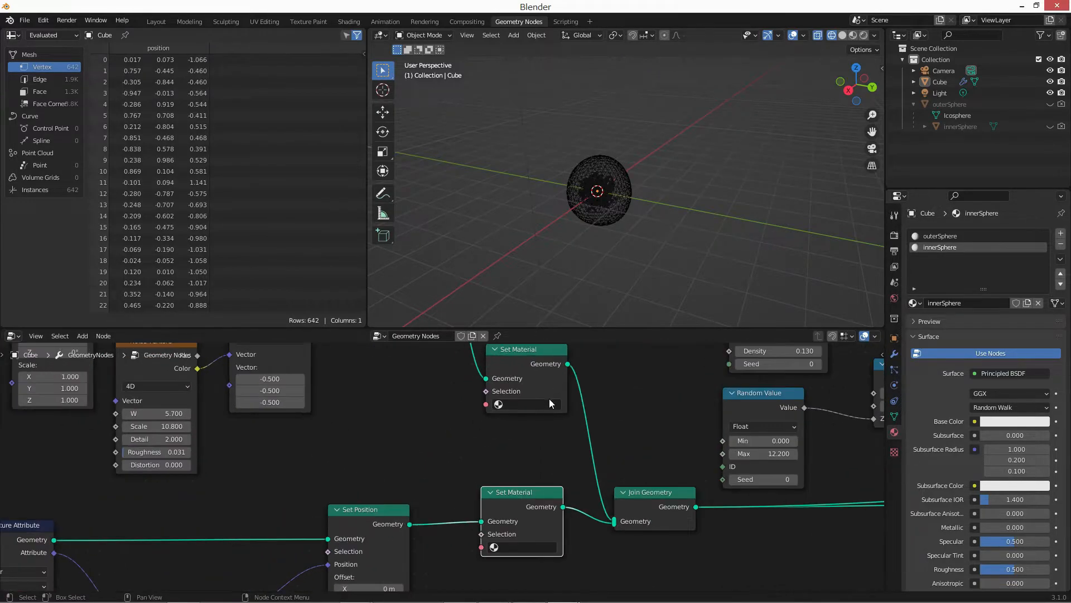
pyautogui.moveTo(549, 412); pyautogui.dragTo(547, 433, button='middle')
pyautogui.click(536, 425)
pyautogui.click(527, 446)
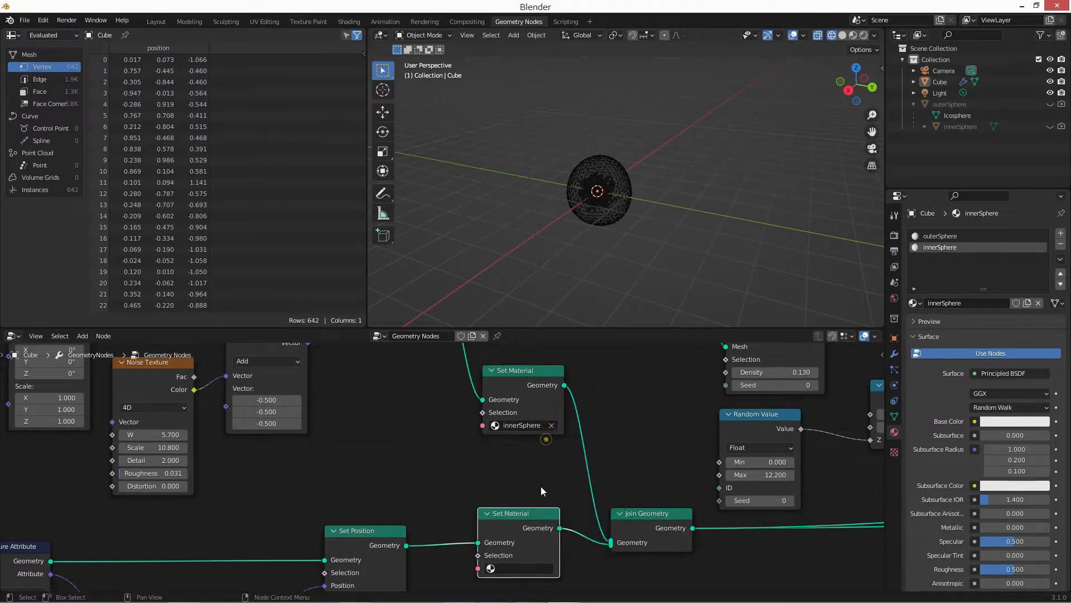
# Assign the outerSphere material to the Set Material node after Set Position, and tidy the positions of both Set Material nodes.
pyautogui.click(537, 568)
pyautogui.click(532, 458)
pyautogui.moveTo(516, 517); pyautogui.dragTo(508, 519)
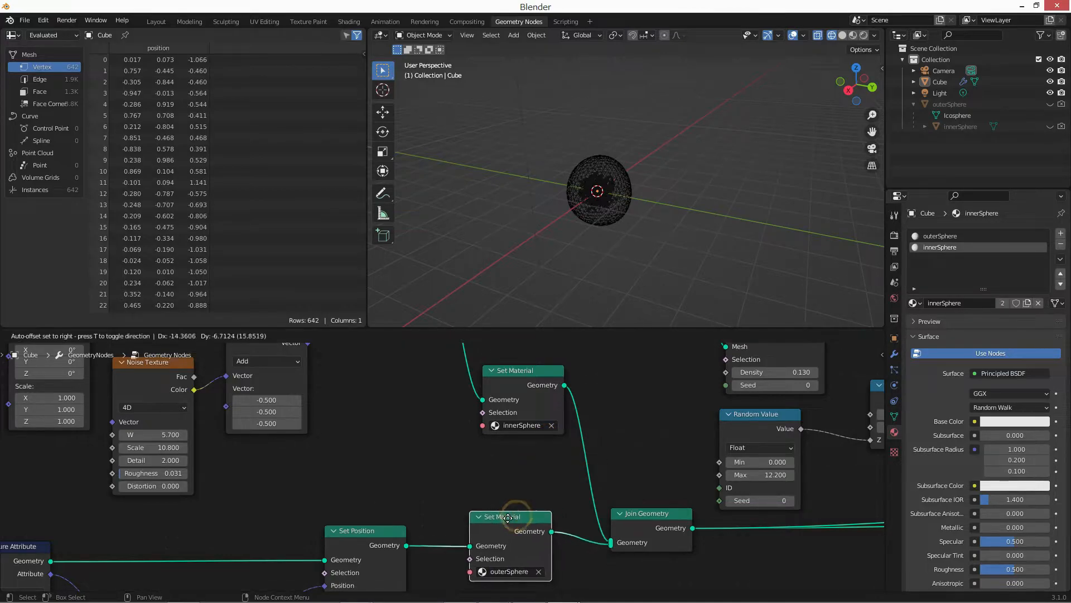
pyautogui.moveTo(526, 394); pyautogui.dragTo(522, 394)
pyautogui.click(641, 417)
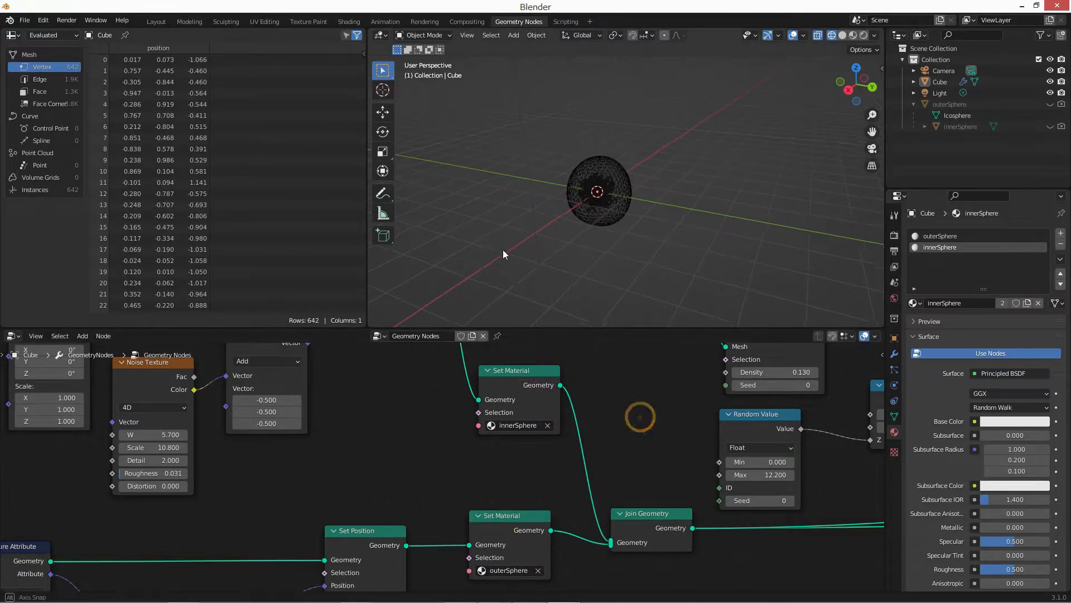
# Change the spreadsheet area to the Shader Editor, hide its sidebar, and widen the area toward the 3D viewport.
pyautogui.click(13, 35)
pyautogui.click(40, 140)
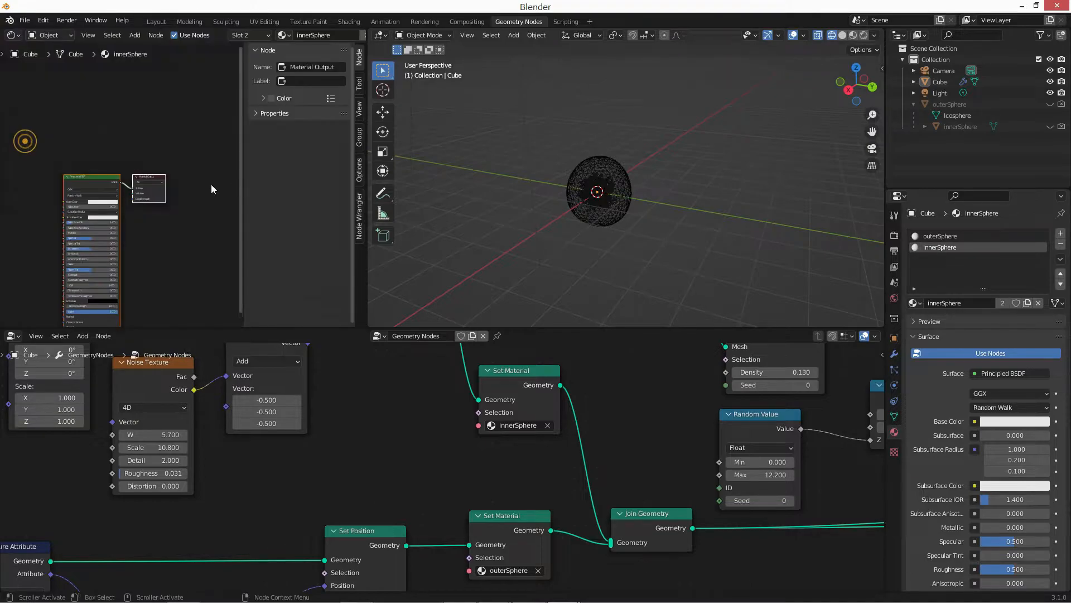
pyautogui.press('n')
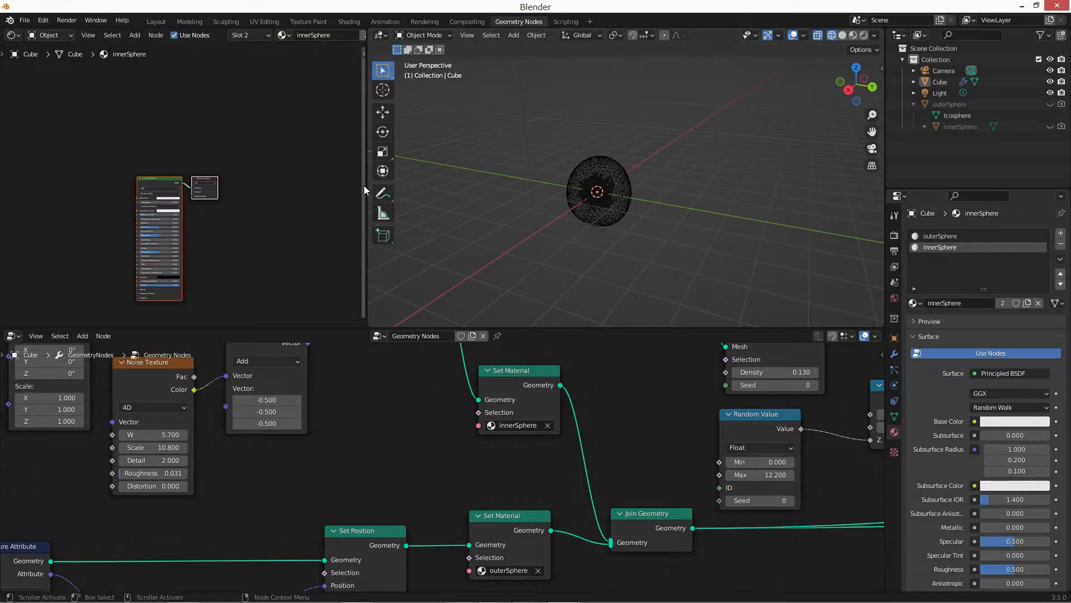
pyautogui.moveTo(369, 186); pyautogui.dragTo(521, 184)
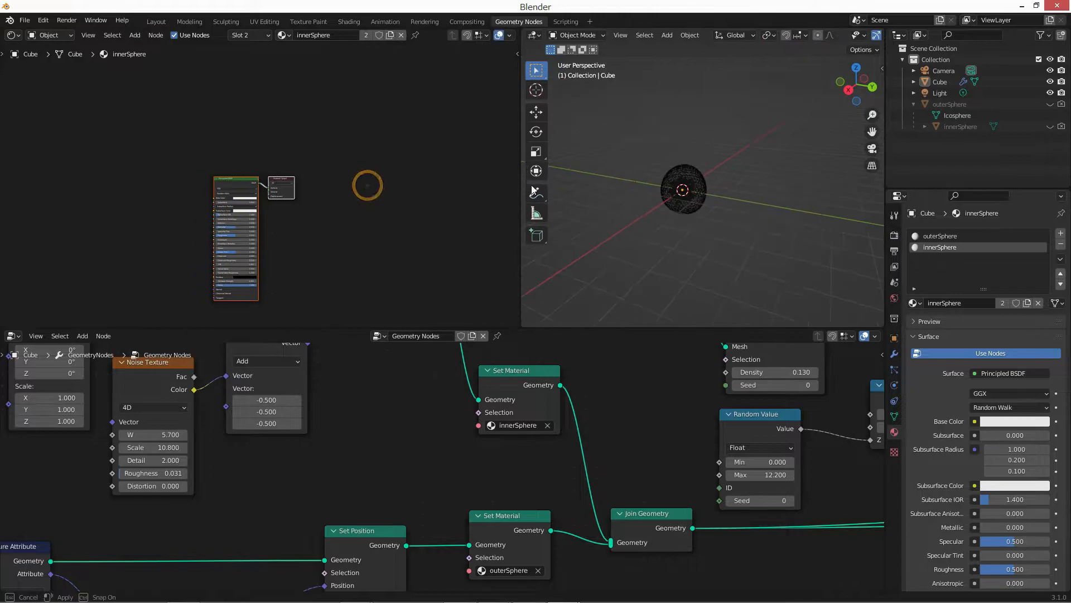
# Switch the Cube's second material slot to the outerSphere material and set its Principled BSDF base color to saturated blue.
pyautogui.scroll(3, 263, 180)
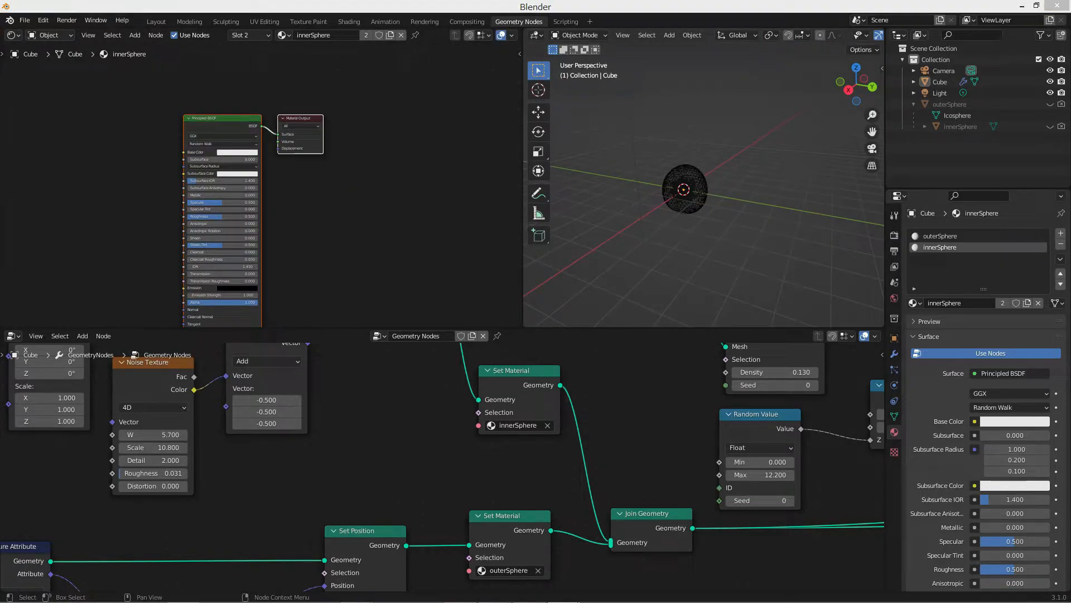
pyautogui.click(285, 34)
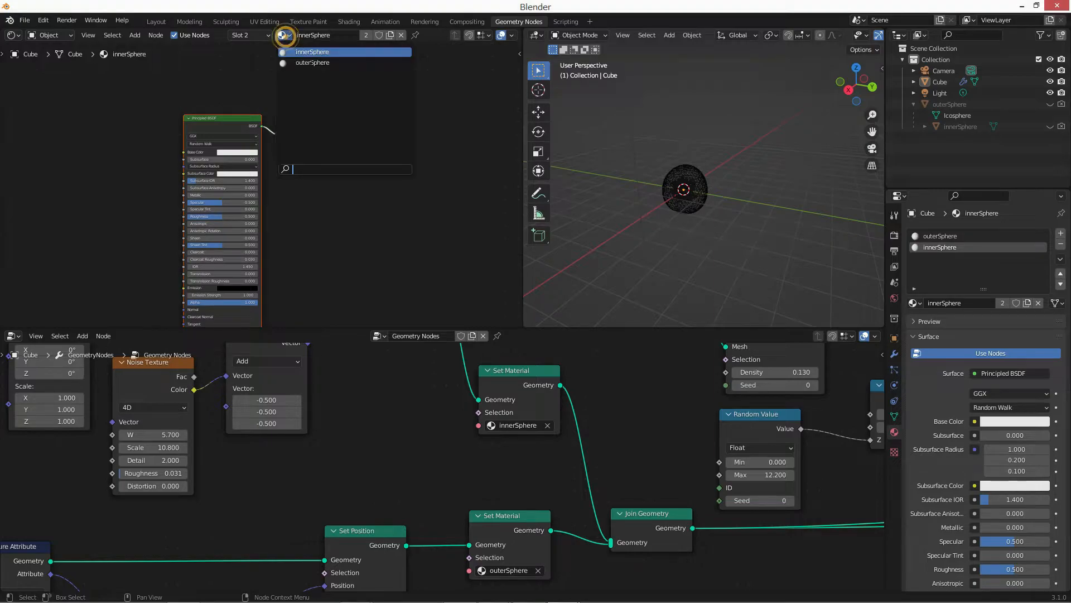
pyautogui.click(311, 64)
pyautogui.scroll(4, 299, 124)
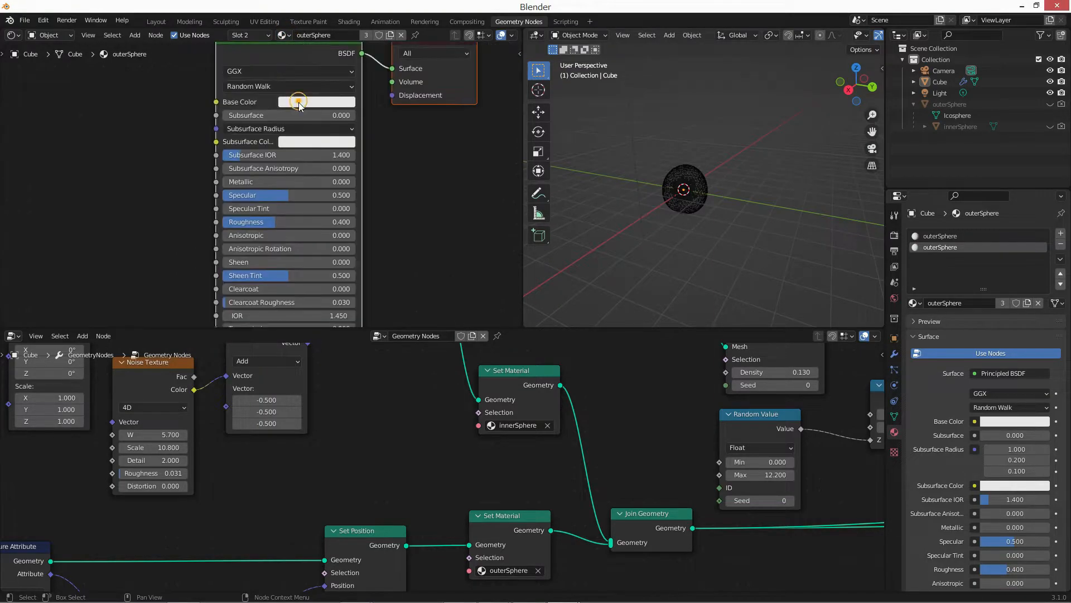
pyautogui.click(299, 102)
pyautogui.moveTo(366, 133); pyautogui.dragTo(411, 135)
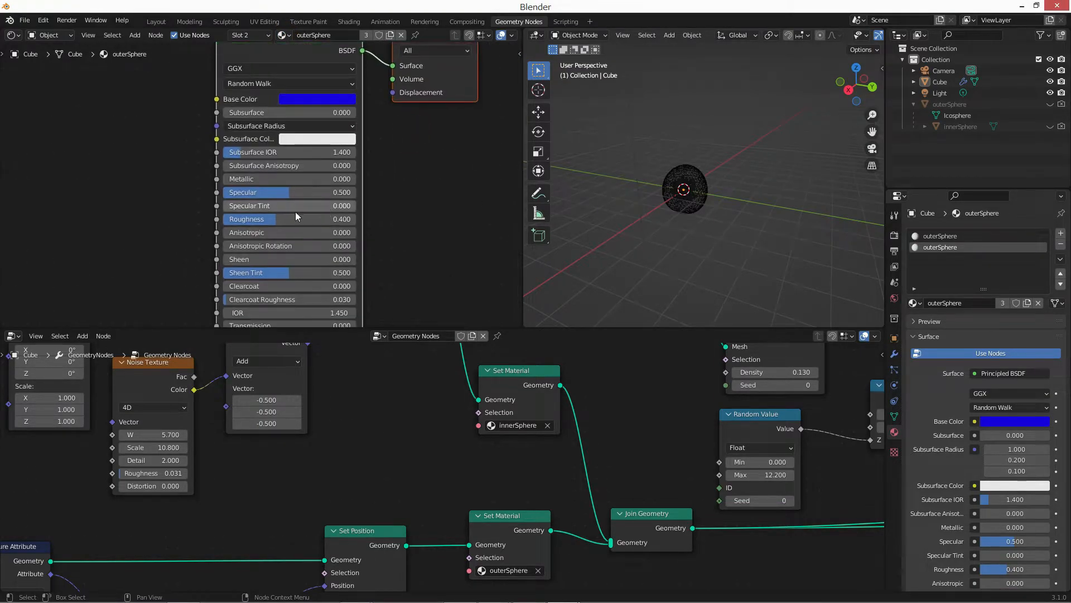
# Set the outerSphere material's Transmission to 1.000, Transmission Roughness to 0.405 and Alpha to 0.177.
pyautogui.scroll(1, 264, 202)
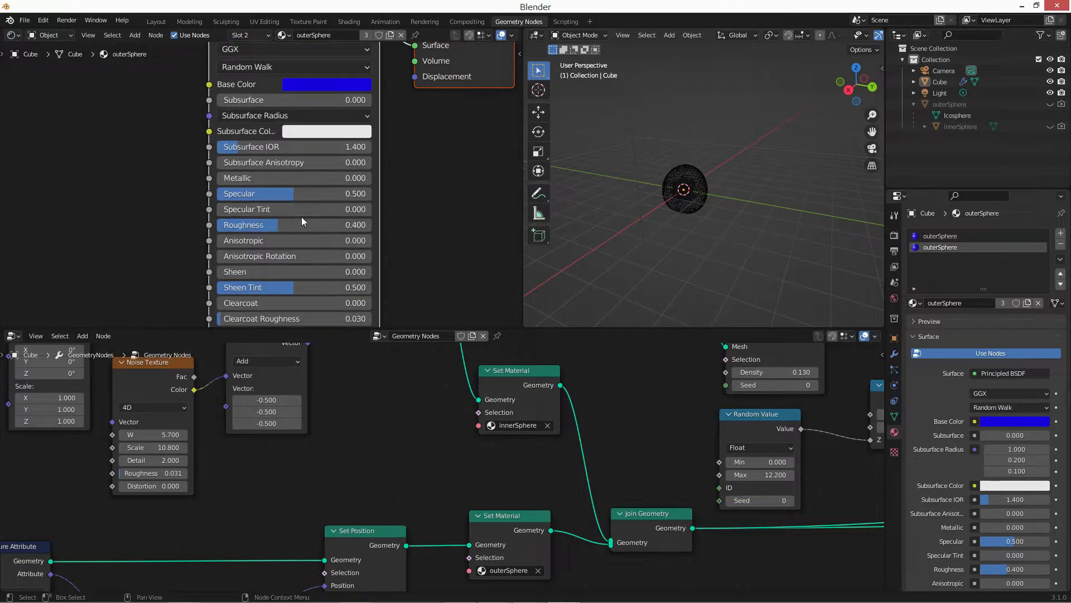
pyautogui.moveTo(287, 233); pyautogui.dragTo(287, 223, button='middle')
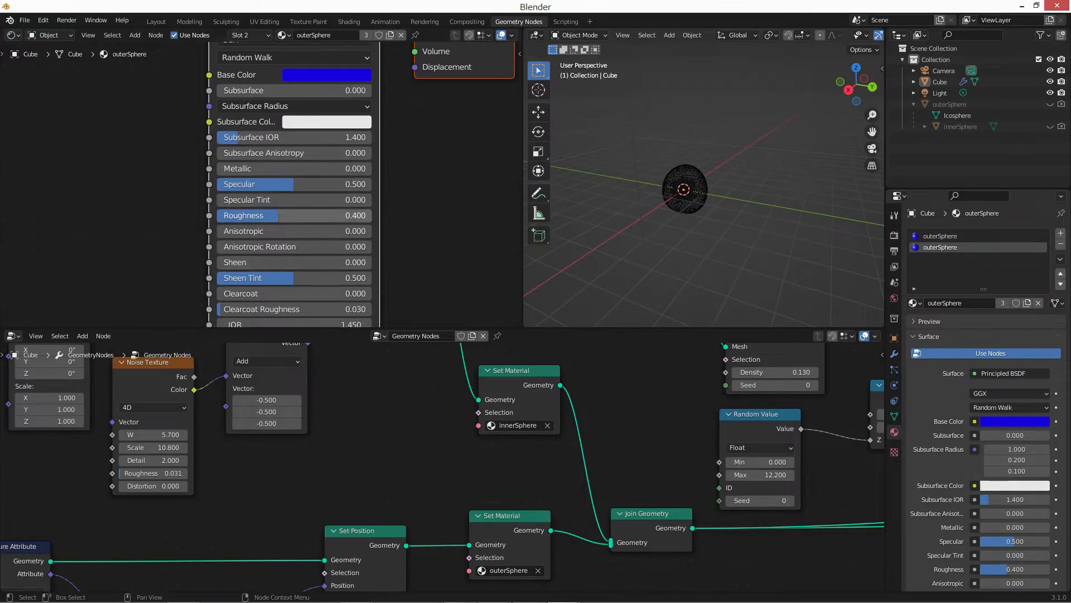
pyautogui.moveTo(290, 306); pyautogui.dragTo(272, 200, button='middle')
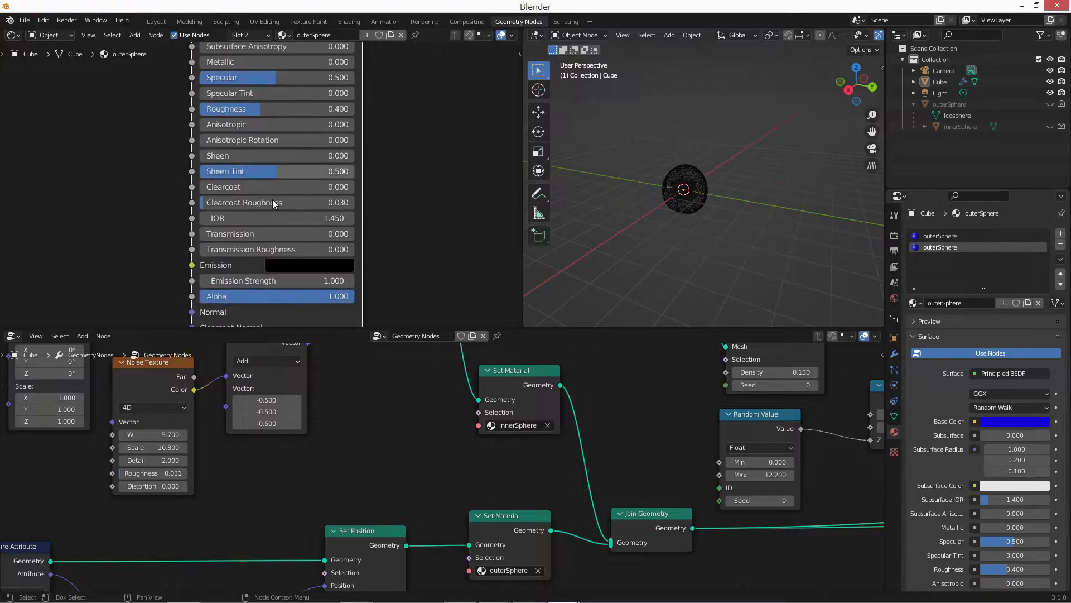
pyautogui.moveTo(215, 233); pyautogui.dragTo(319, 234)
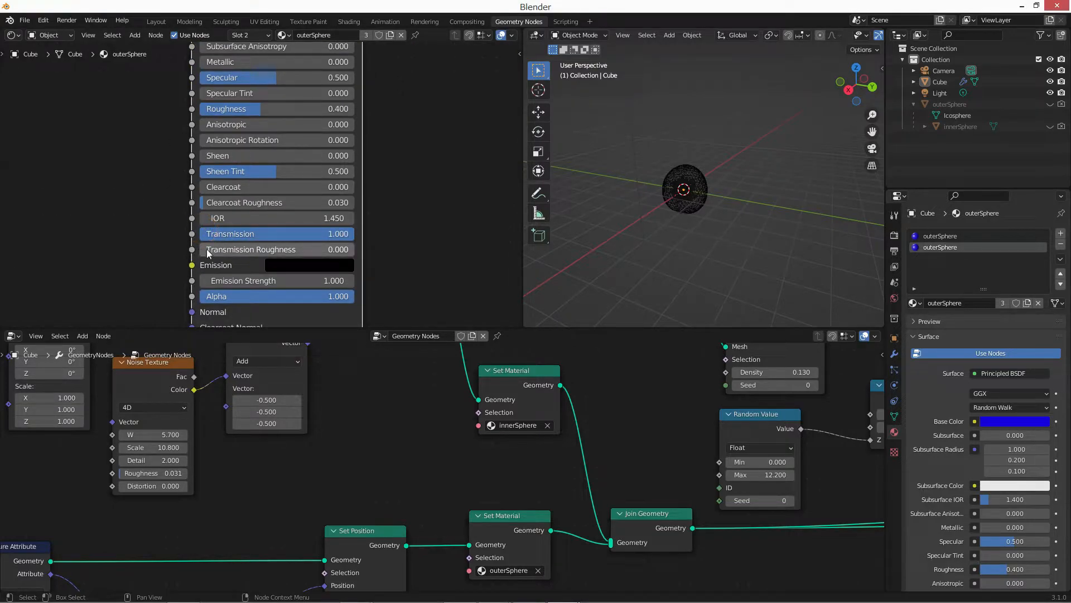
pyautogui.moveTo(211, 253); pyautogui.dragTo(262, 249)
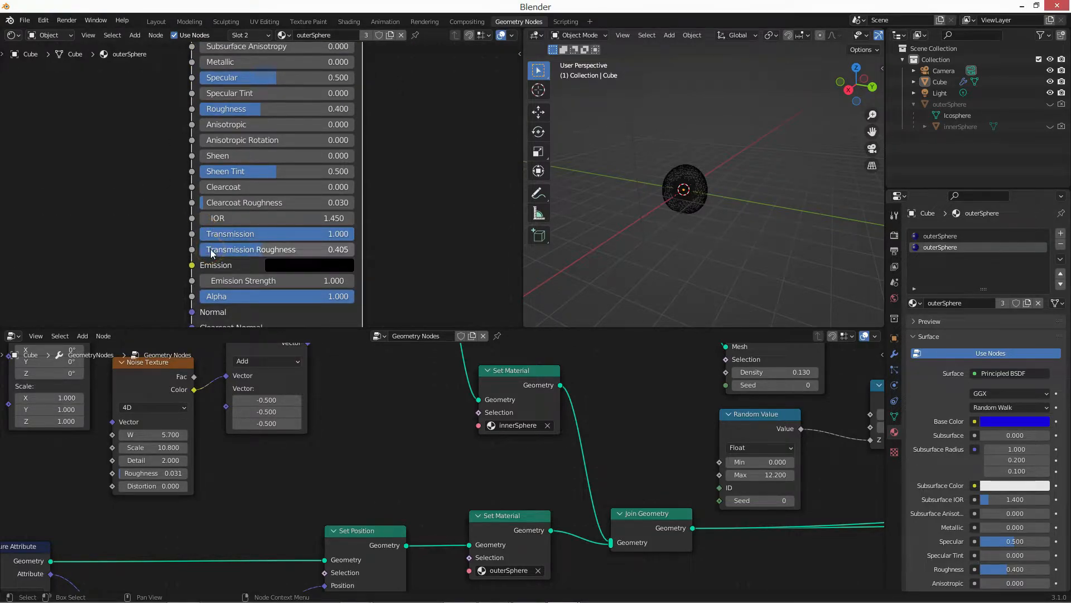
pyautogui.click(274, 301)
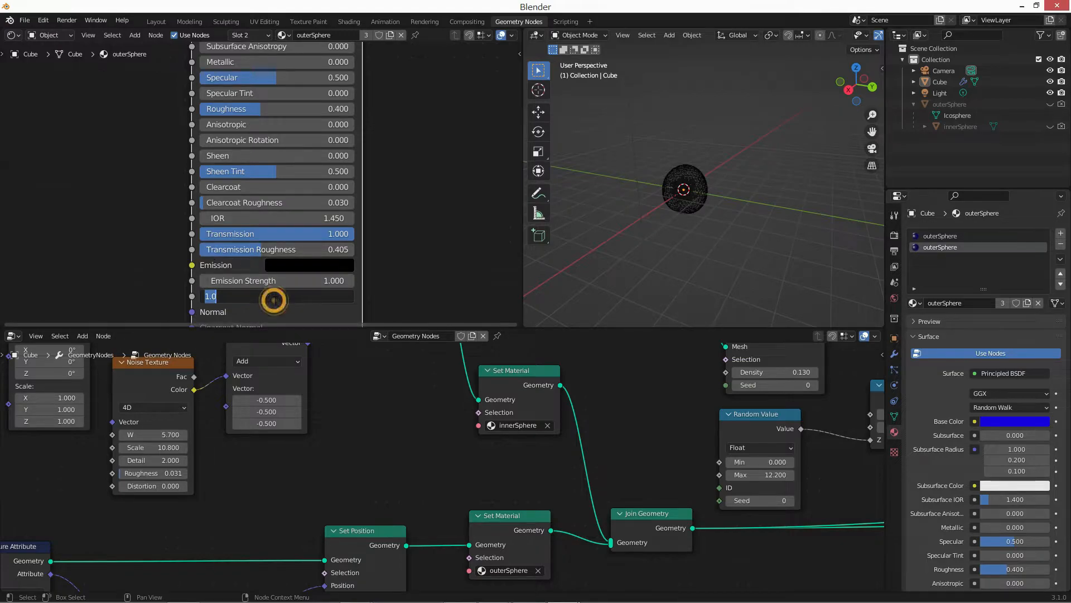
pyautogui.write('.177')
pyautogui.press('Return')
# Switch the 3D viewport to Rendered shading.
pyautogui.scroll(-4, 280, 254)
pyautogui.moveTo(280, 254); pyautogui.dragTo(296, 315, button='middle')
pyautogui.press('z')
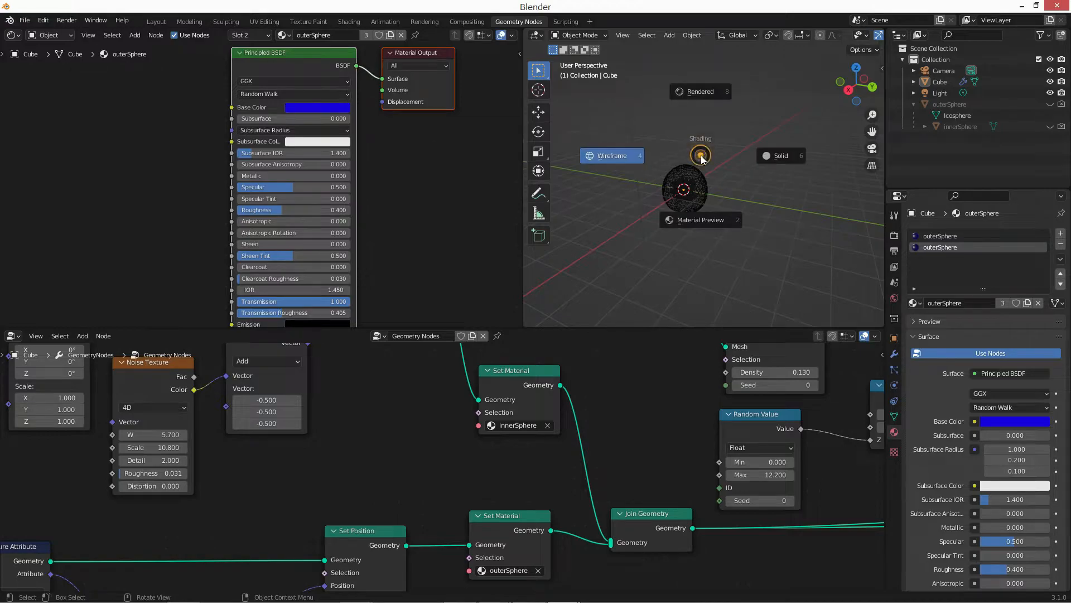
pyautogui.click(804, 237)
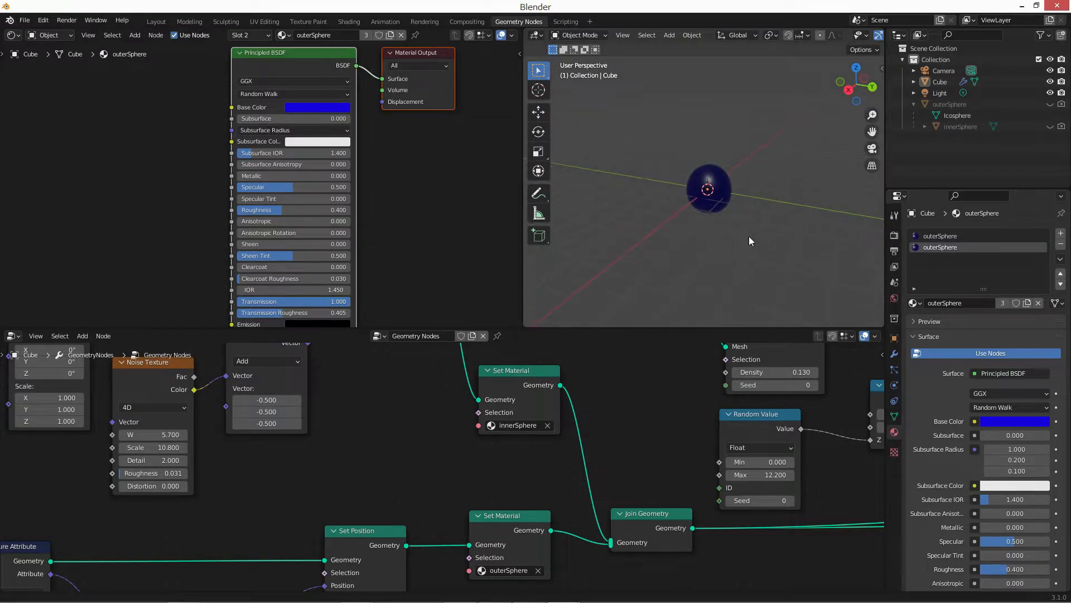
# Set the render engine to Cycles with GPU Compute as the device.
pyautogui.click(895, 235)
pyautogui.click(1014, 234)
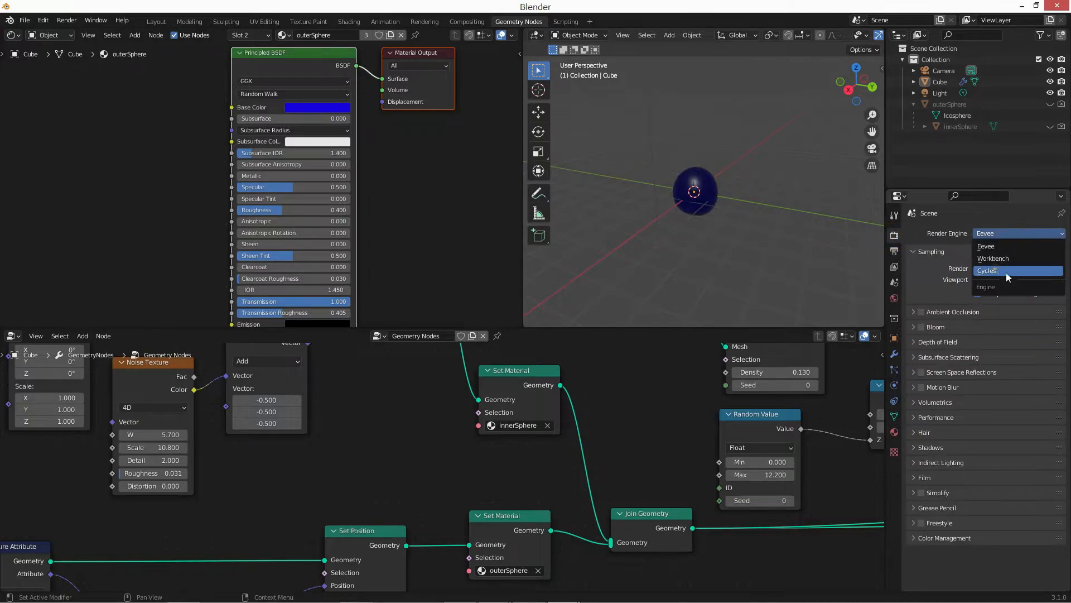
pyautogui.click(1006, 272)
pyautogui.scroll(6, 671, 169)
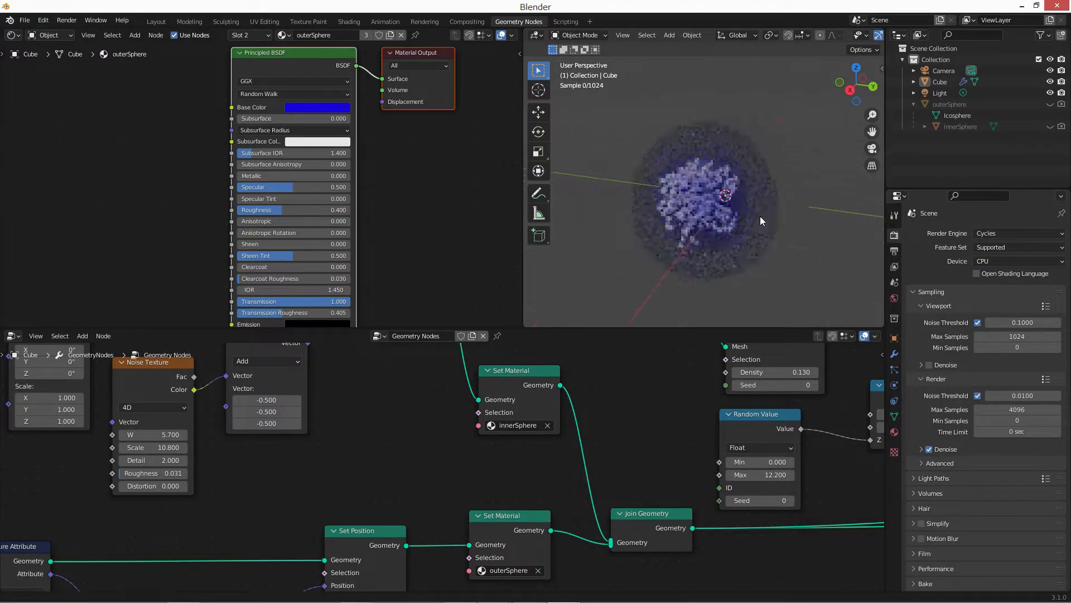
pyautogui.click(1049, 261)
pyautogui.click(1005, 281)
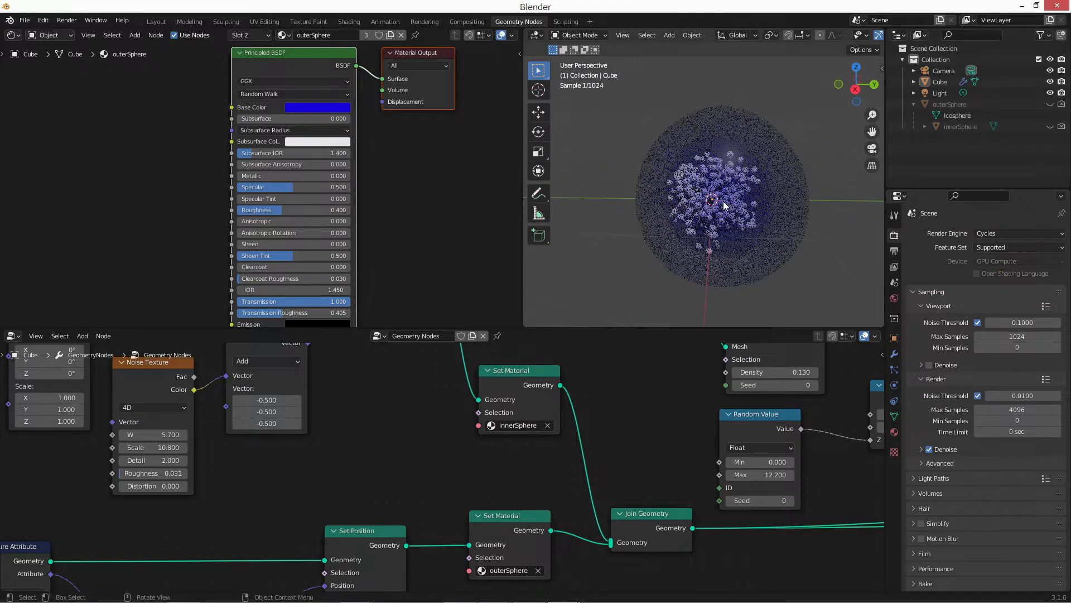
# Add a ColorRamp node in front of the Principled BSDF in the outerSphere material.
pyautogui.moveTo(267, 189); pyautogui.dragTo(233, 195, button='middle')
pyautogui.scroll(-1, 223, 192)
pyautogui.moveTo(123, 181); pyautogui.dragTo(217, 181, button='middle')
pyautogui.hotkey('shift', 'a')
pyautogui.write('s')
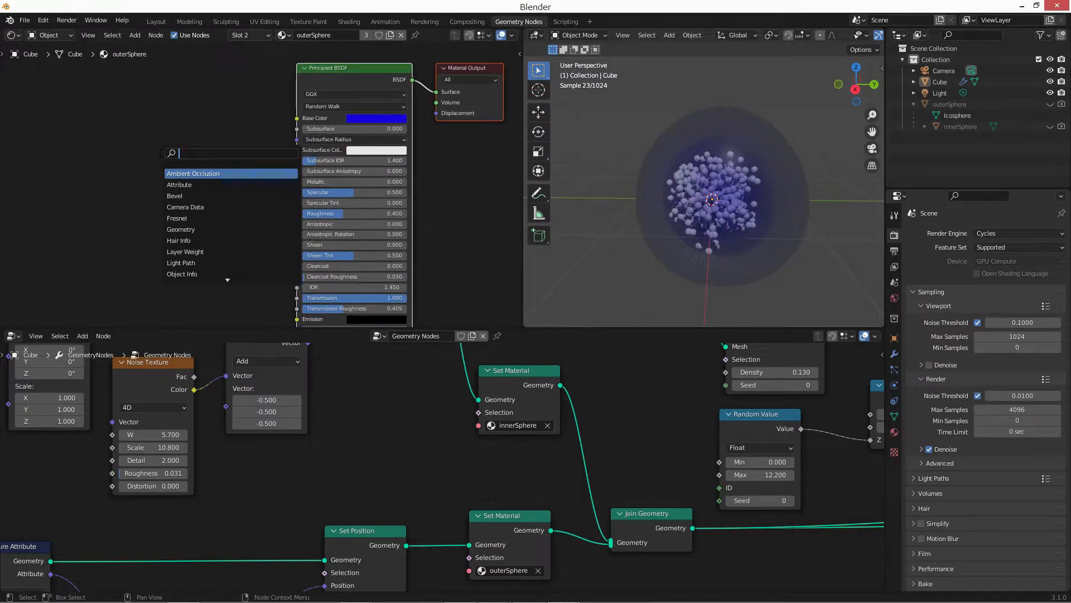
pyautogui.write('colo')
pyautogui.press('Return')
# Add a Noise Texture with Roughness 0.133 before the ColorRamp and connect its Color output to the ramp's Fac.
pyautogui.moveTo(67, 192); pyautogui.dragTo(113, 200, button='middle')
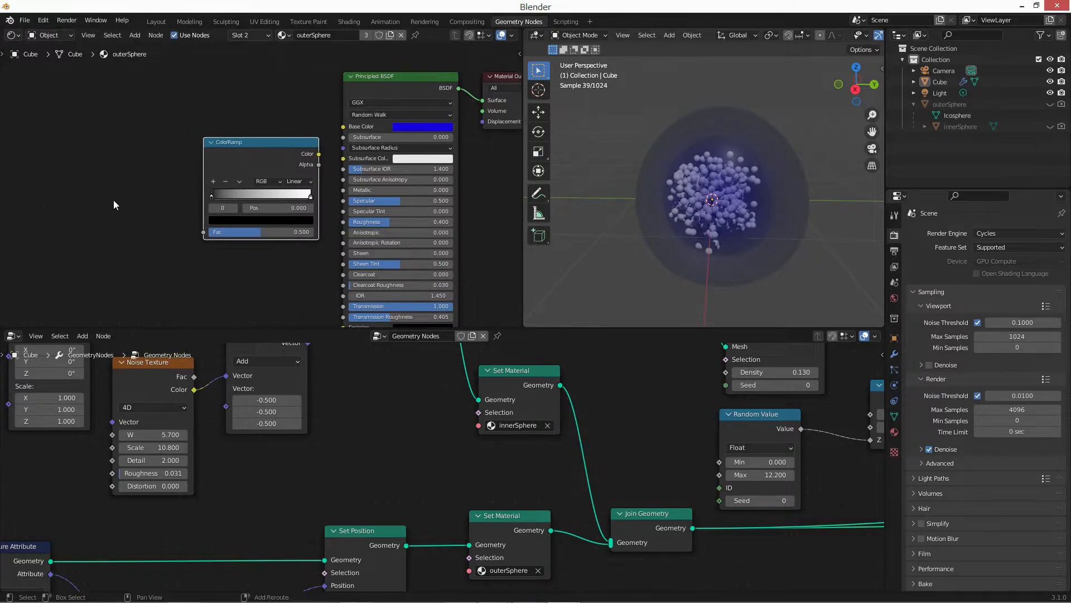
pyautogui.hotkey('shift', 'a')
pyautogui.write('snoise')
pyautogui.press('Return')
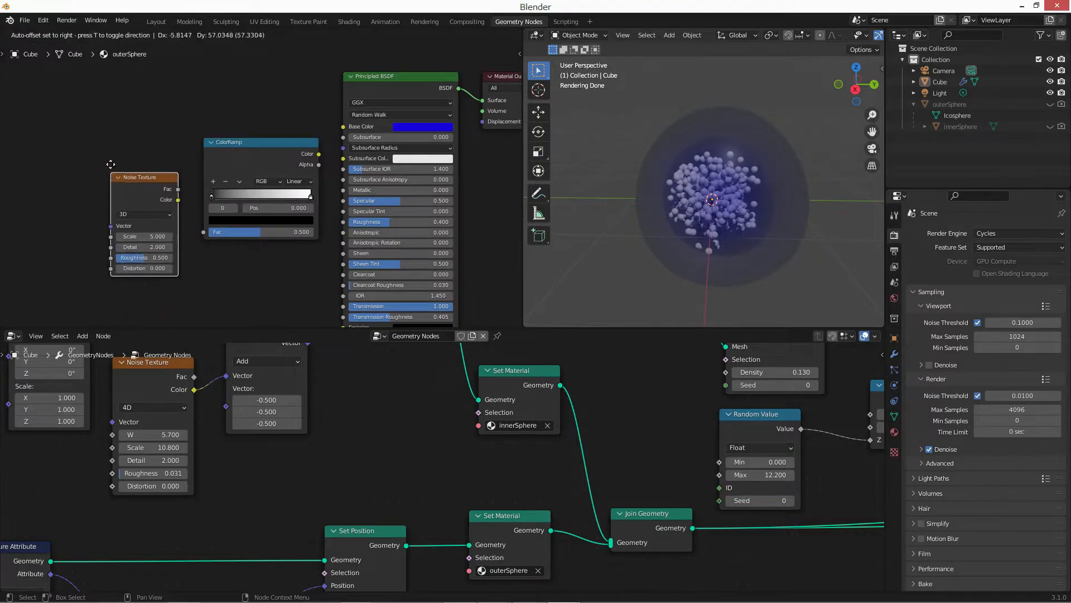
pyautogui.click(111, 166)
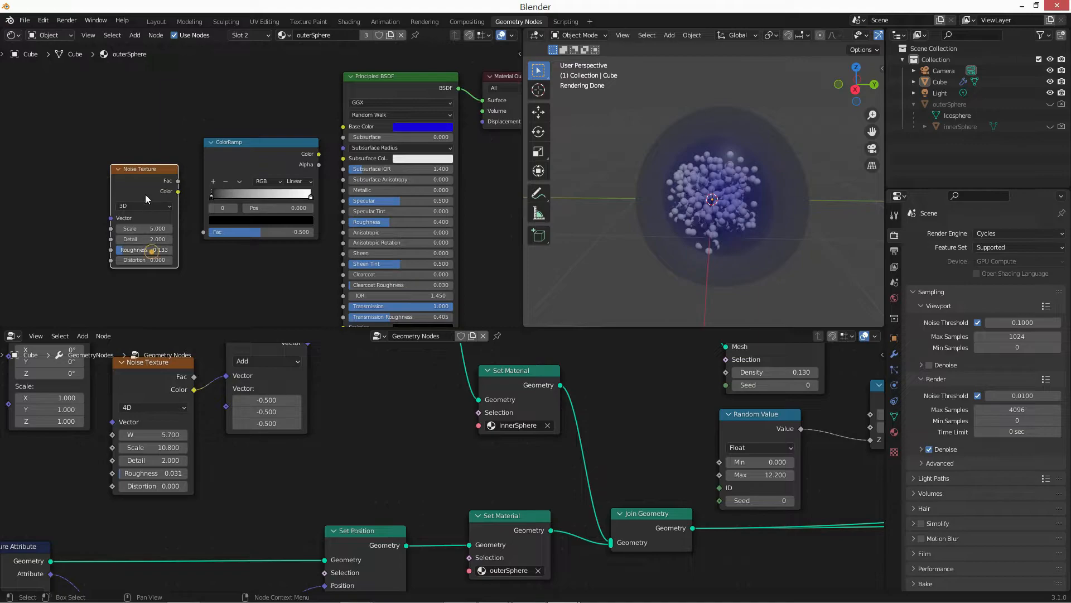
pyautogui.moveTo(178, 191); pyautogui.dragTo(204, 231)
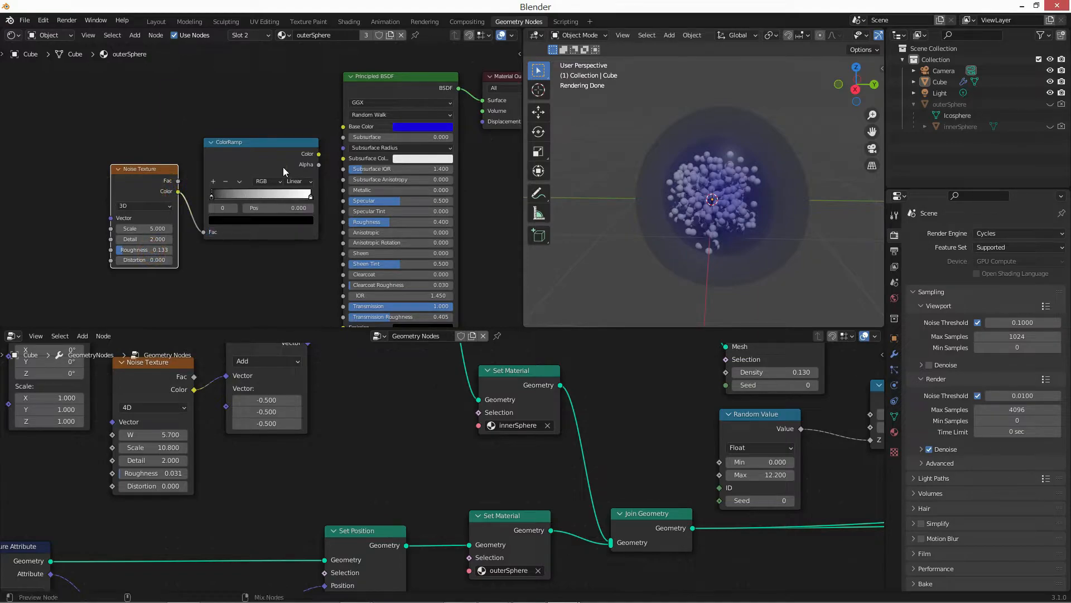
# Preview the ColorRamp on the sphere and sharpen its contrast, moving the black stop toward the middle and the white stop to 0.809.
pyautogui.keyDown('ctrl'); pyautogui.keyDown('shift'); pyautogui.click(283, 167); pyautogui.keyUp('shift'); pyautogui.keyUp('ctrl')
pyautogui.moveTo(283, 167); pyautogui.dragTo(199, 169, button='middle')
pyautogui.moveTo(127, 194); pyautogui.dragTo(206, 197)
pyautogui.moveTo(198, 143); pyautogui.dragTo(162, 157)
pyautogui.moveTo(162, 160); pyautogui.dragTo(190, 171)
pyautogui.moveTo(75, 168); pyautogui.dragTo(70, 168)
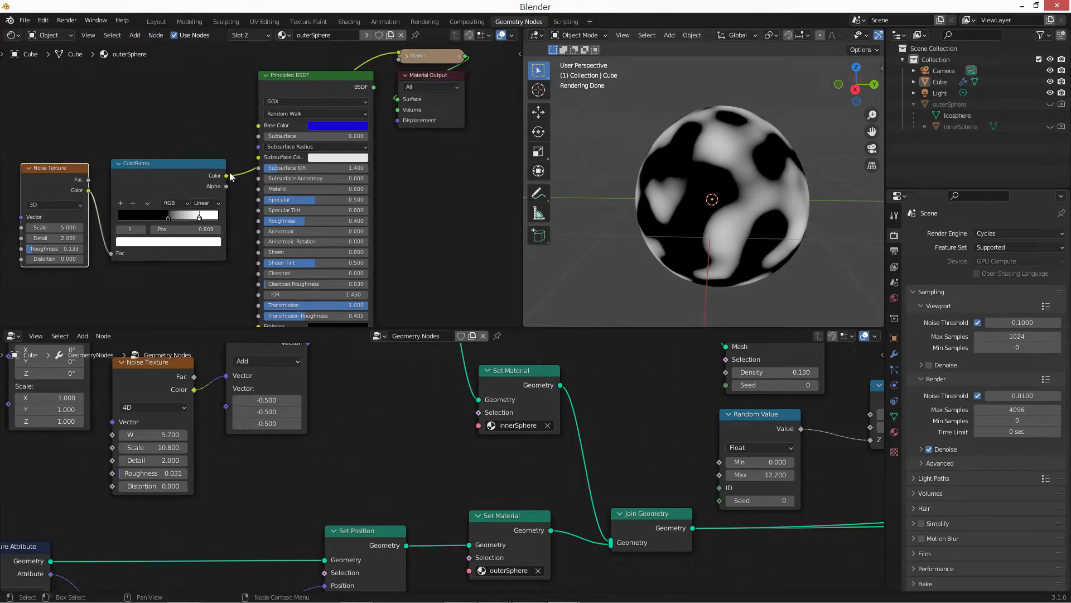
# Connect the ColorRamp's Color output to the Principled BSDF Roughness and restore the Principled BSDF to the Material Output.
pyautogui.moveTo(229, 176); pyautogui.dragTo(258, 220)
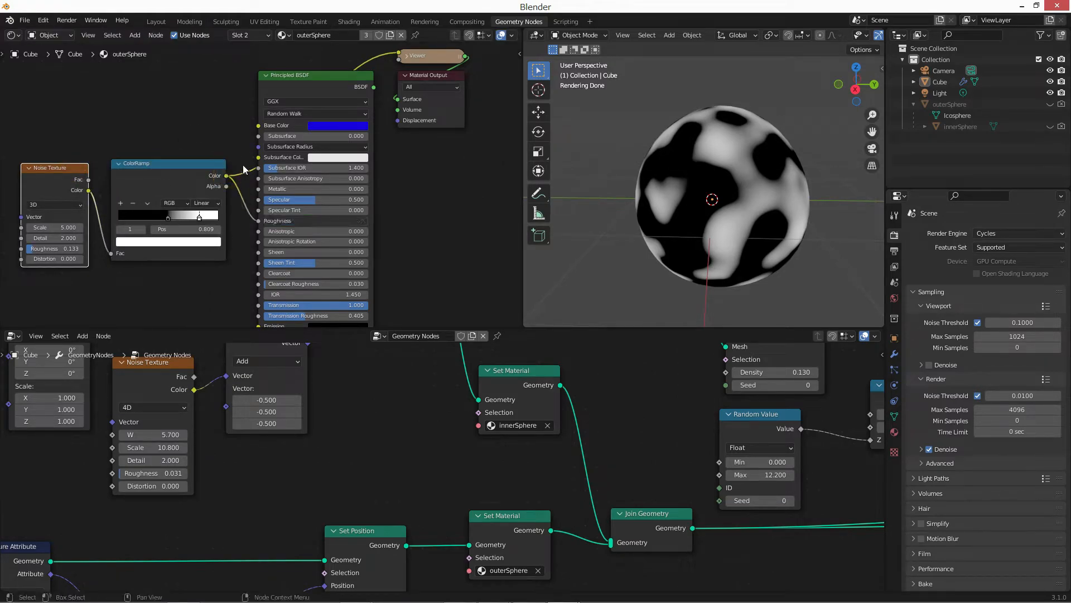
pyautogui.keyDown('ctrl'); pyautogui.keyDown('shift'); pyautogui.click(310, 91); pyautogui.keyUp('shift'); pyautogui.keyUp('ctrl')
pyautogui.click(399, 179)
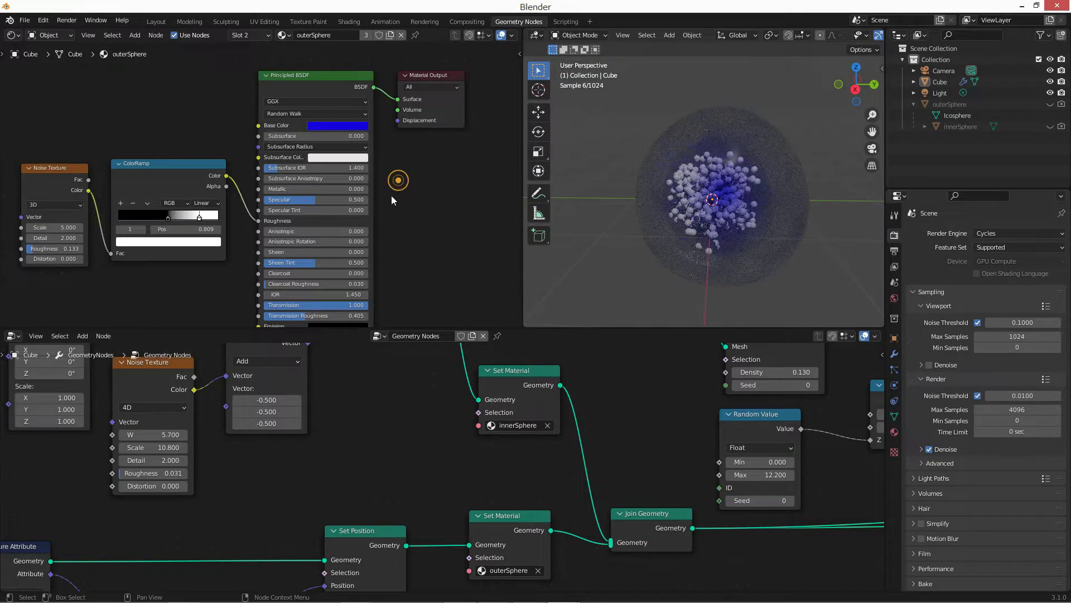
# Set the world background color to black.
pyautogui.moveTo(155, 240); pyautogui.dragTo(186, 235, button='middle')
pyautogui.scroll(2, 198, 228)
pyautogui.moveTo(639, 219); pyautogui.dragTo(663, 214, button='middle')
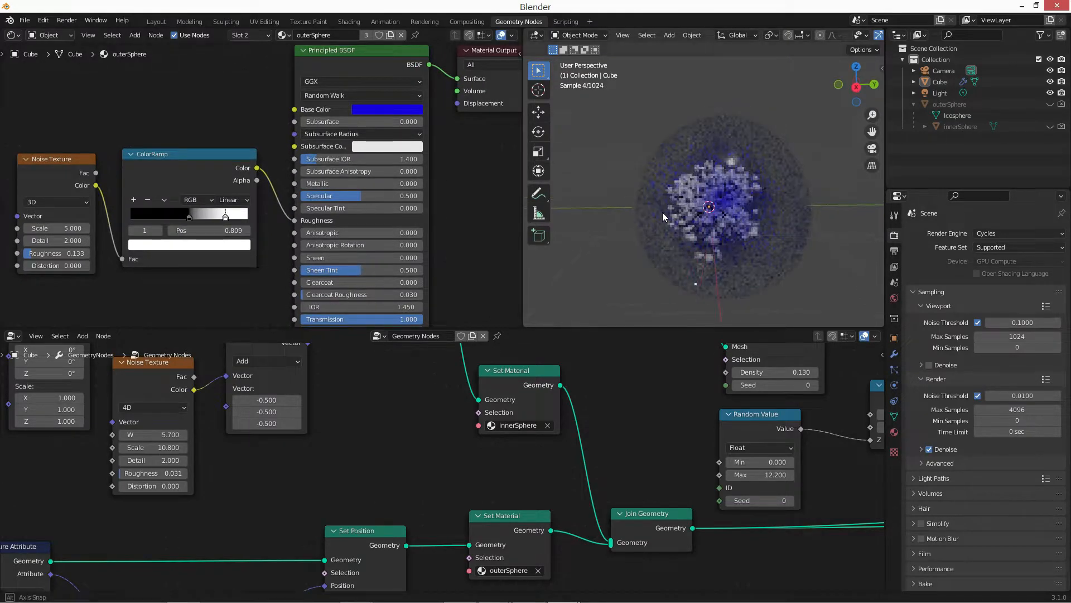
pyautogui.click(894, 298)
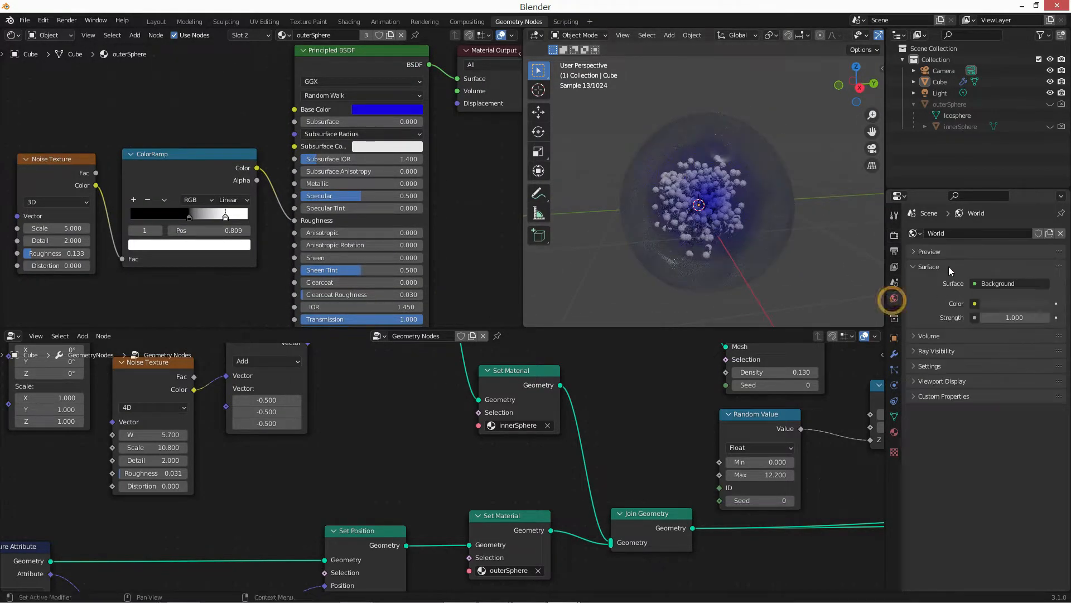
pyautogui.click(997, 304)
pyautogui.moveTo(1043, 207); pyautogui.dragTo(1042, 228)
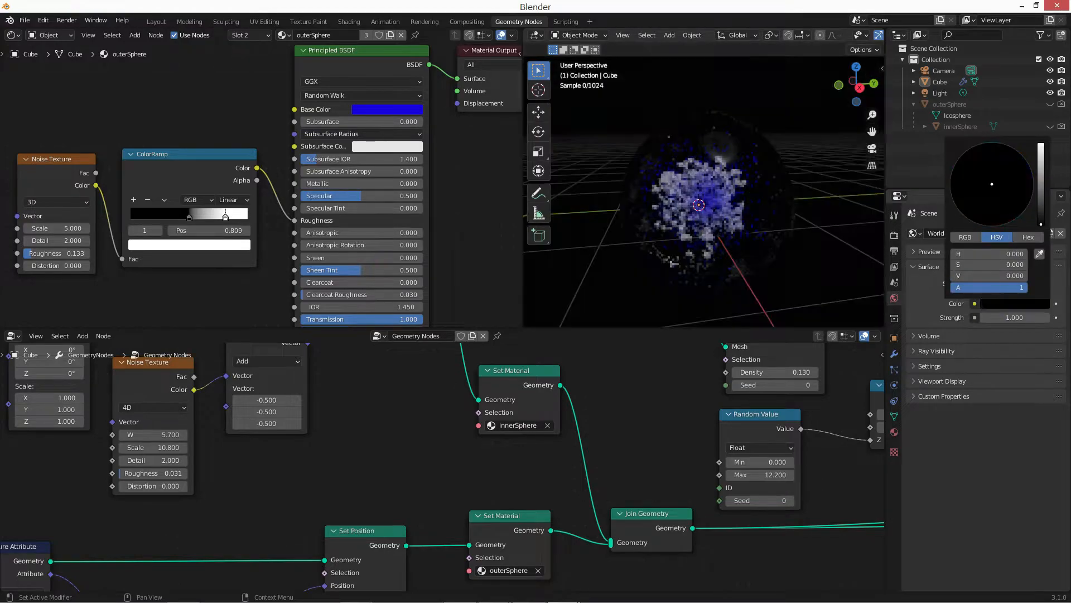
# Set the outerSphere material's Noise Texture Scale to 0.1.
pyautogui.moveTo(724, 242); pyautogui.dragTo(747, 235, button='middle')
pyautogui.scroll(-1, 738, 239)
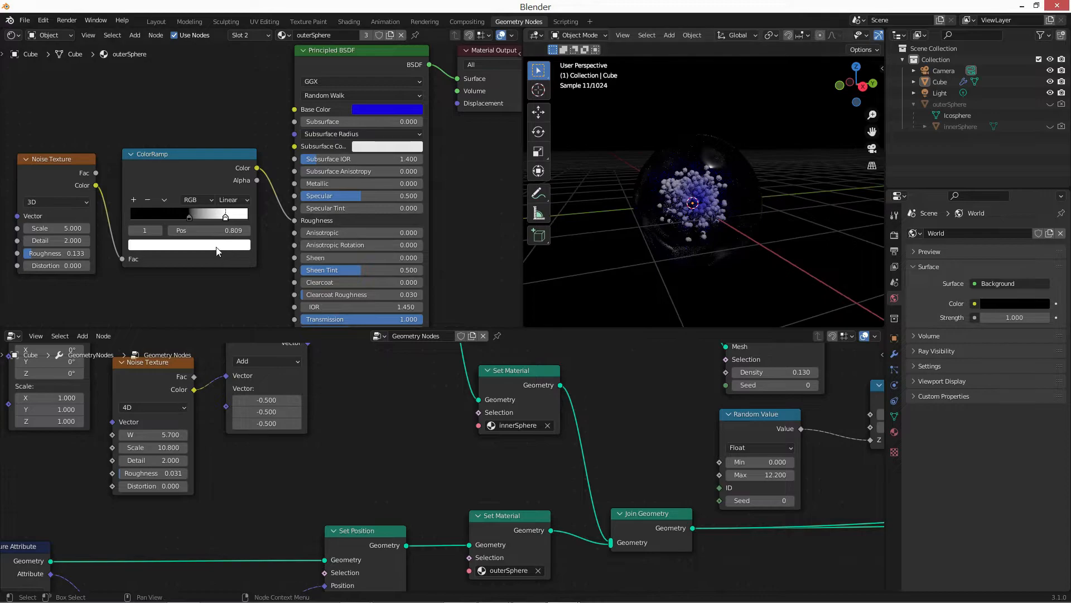
pyautogui.scroll(-3, 159, 220)
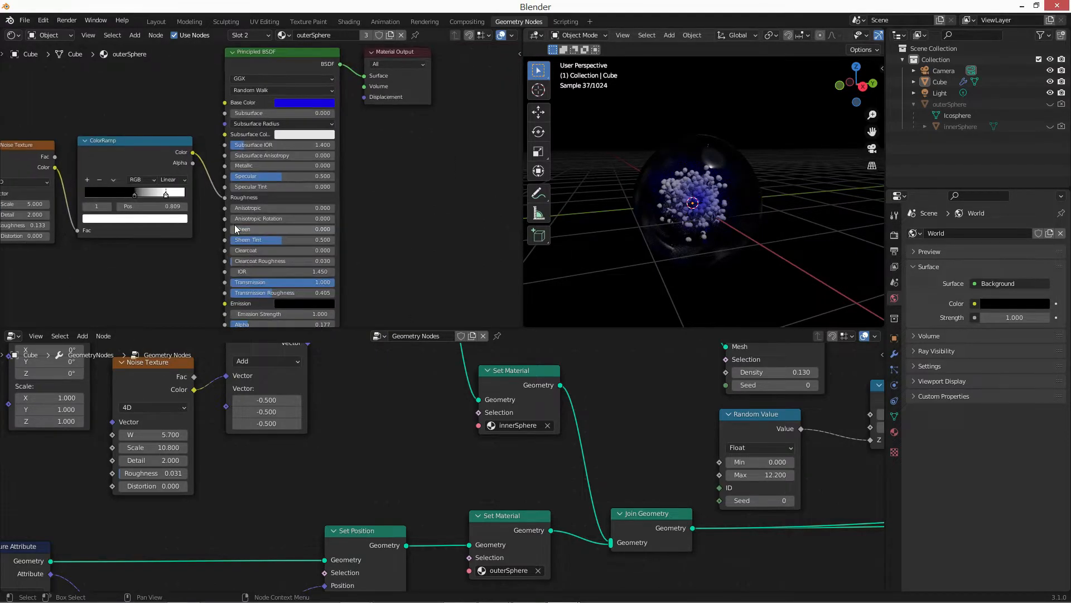
pyautogui.scroll(2, 235, 225)
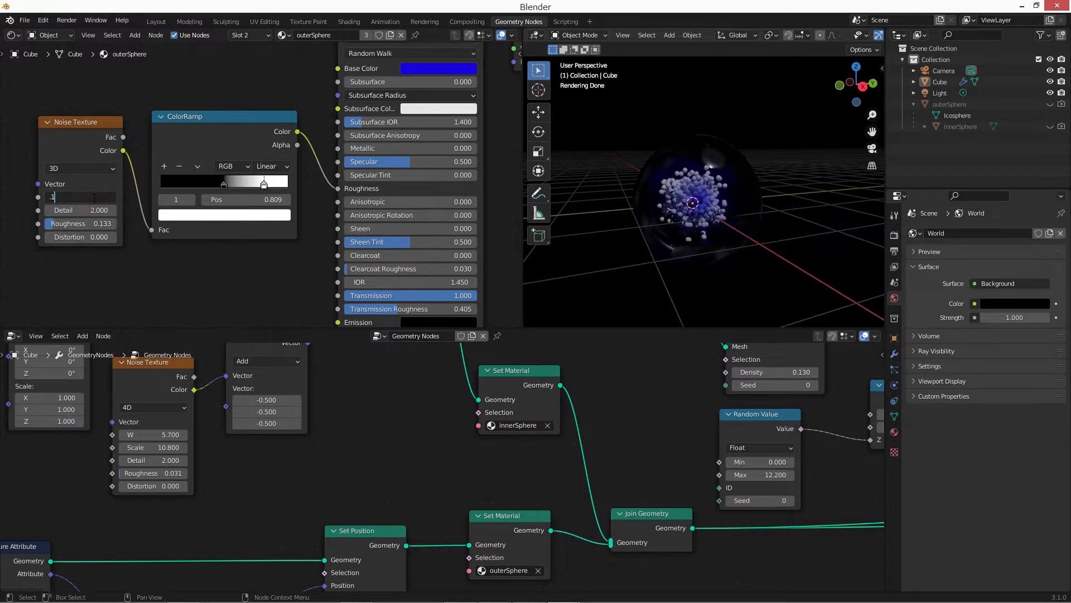
pyautogui.press('Return')
pyautogui.scroll(-1, 258, 139)
# Try a Noise Texture Scale of 0.6 while previewing the ColorRamp, returning to 0.1 and the Principled BSDF output.
pyautogui.click(258, 140)
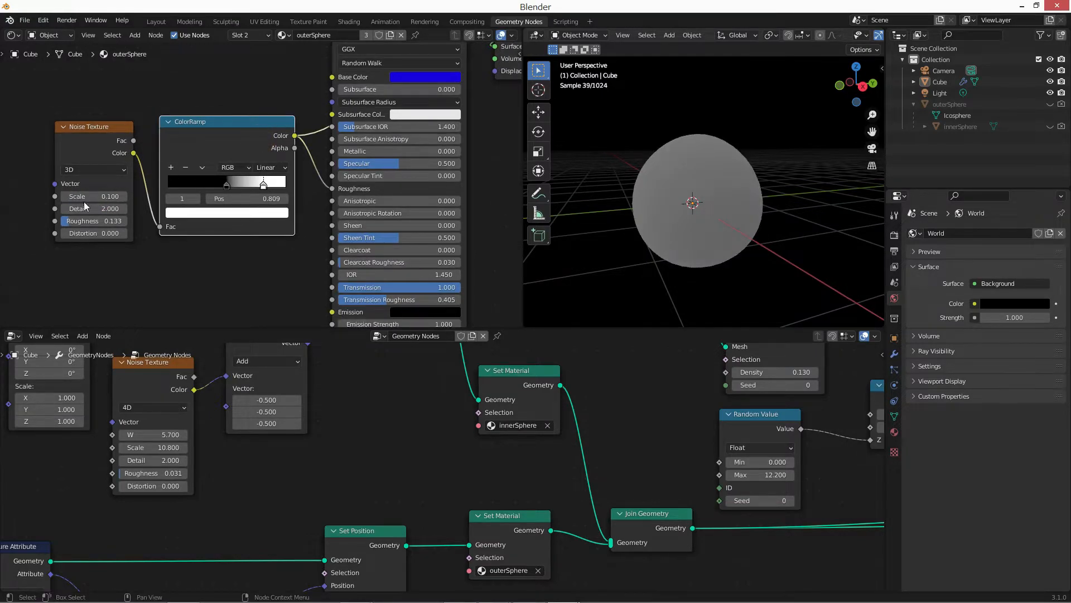
pyautogui.moveTo(83, 196); pyautogui.dragTo(99, 196)
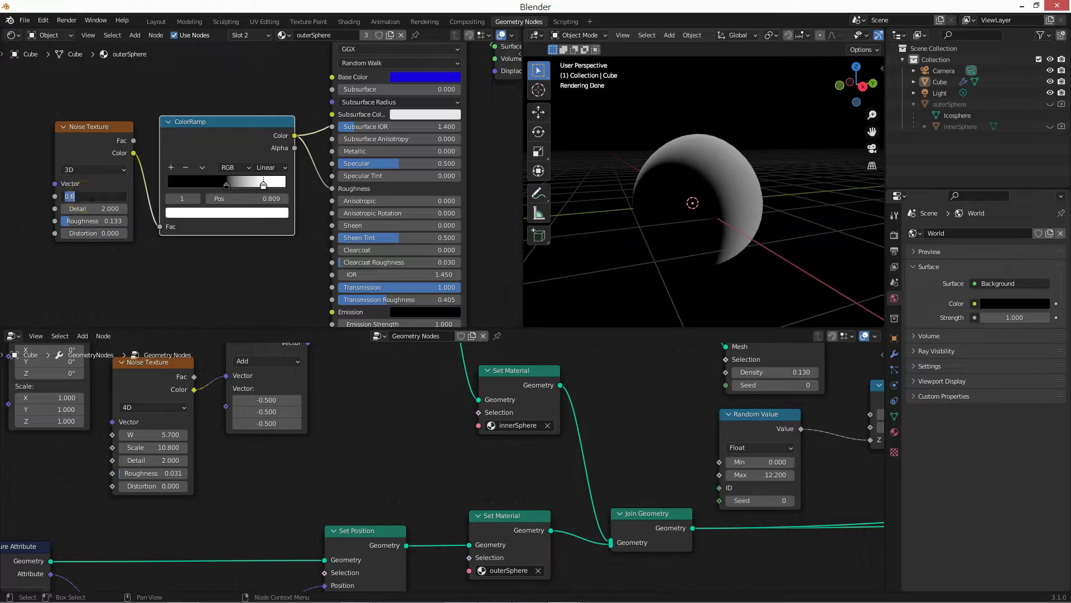
pyautogui.press('Return')
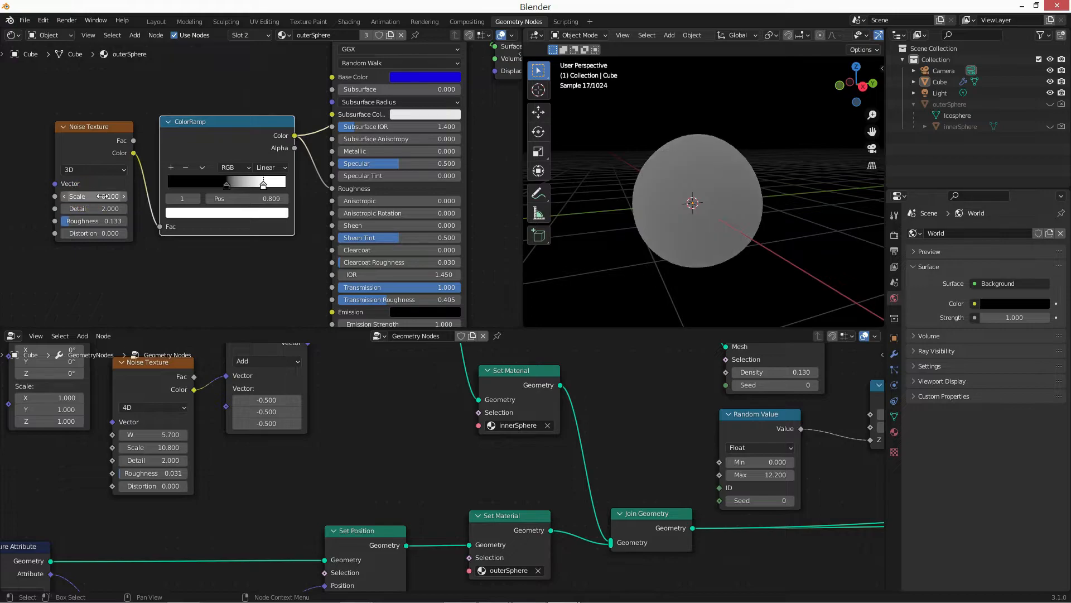
pyautogui.moveTo(269, 154); pyautogui.dragTo(155, 241, button='middle')
pyautogui.keyDown('ctrl'); pyautogui.keyDown('shift'); pyautogui.click(313, 121); pyautogui.keyUp('shift'); pyautogui.keyUp('ctrl')
pyautogui.click(360, 177)
# Add an area light to the scene and raise it along the Z axis above the sphere.
pyautogui.scroll(4, 651, 191)
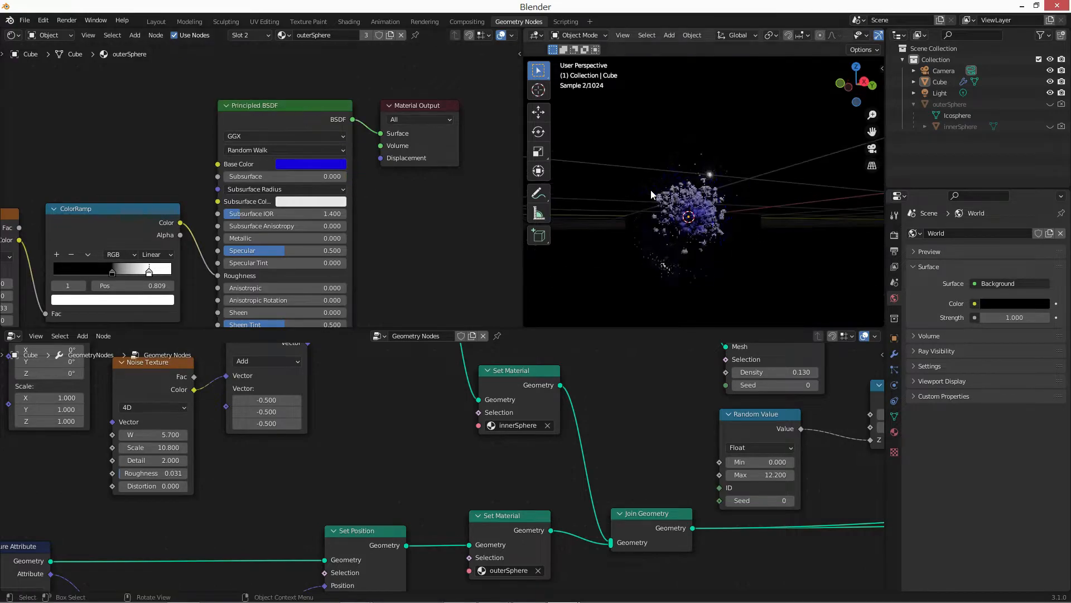
pyautogui.moveTo(708, 221); pyautogui.dragTo(752, 236, button='middle')
pyautogui.scroll(-3, 717, 229)
pyautogui.scroll(-2, 752, 236)
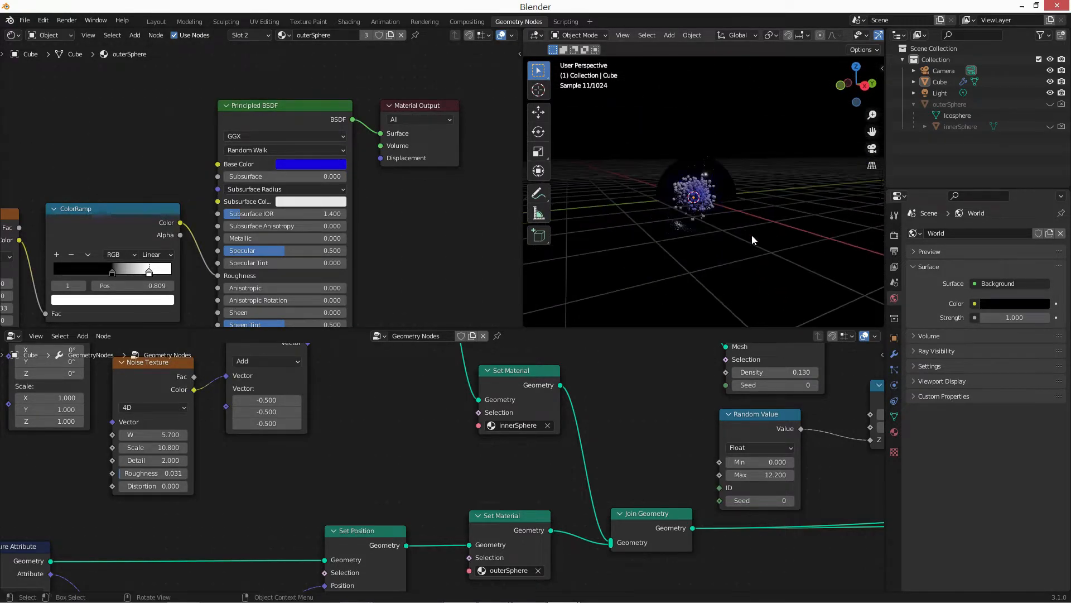
pyautogui.hotkey('shift', 'a')
pyautogui.moveTo(741, 363)
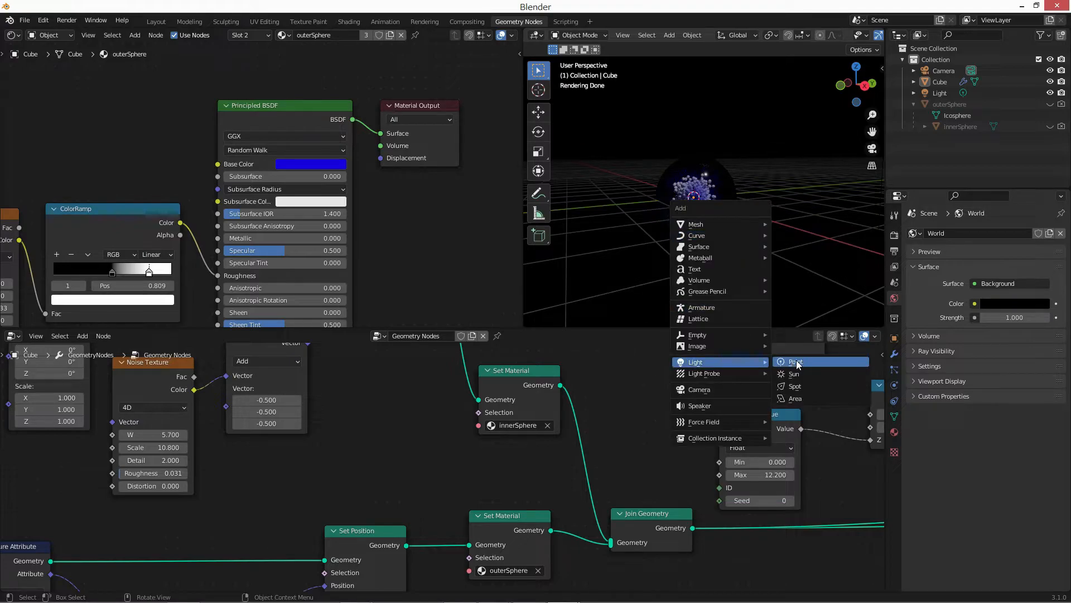
pyautogui.click(801, 399)
pyautogui.press('z')
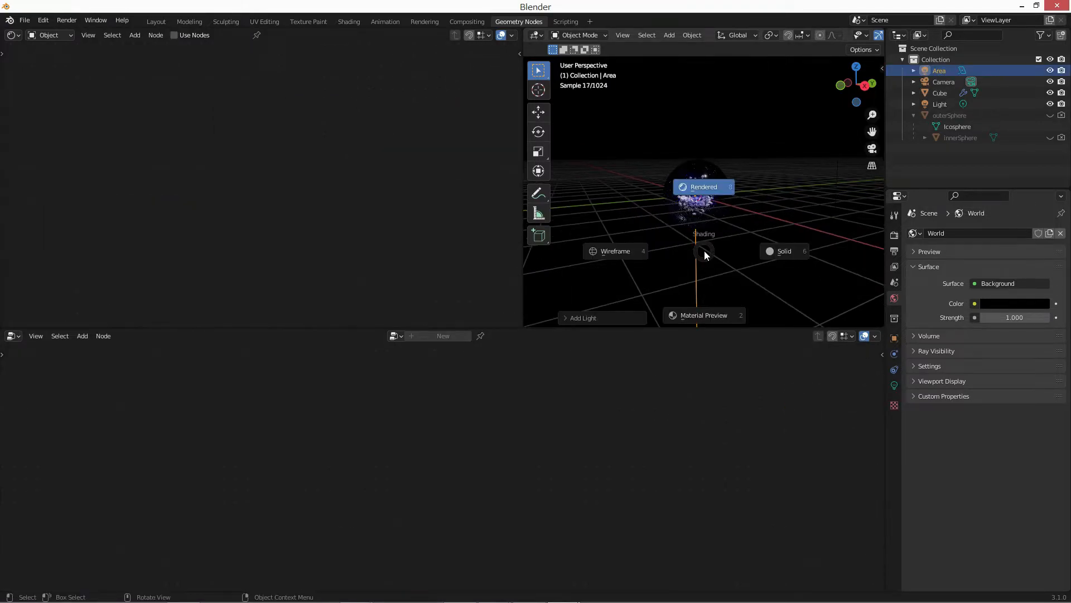
pyautogui.click(705, 251)
pyautogui.press('g')
pyautogui.press('z')
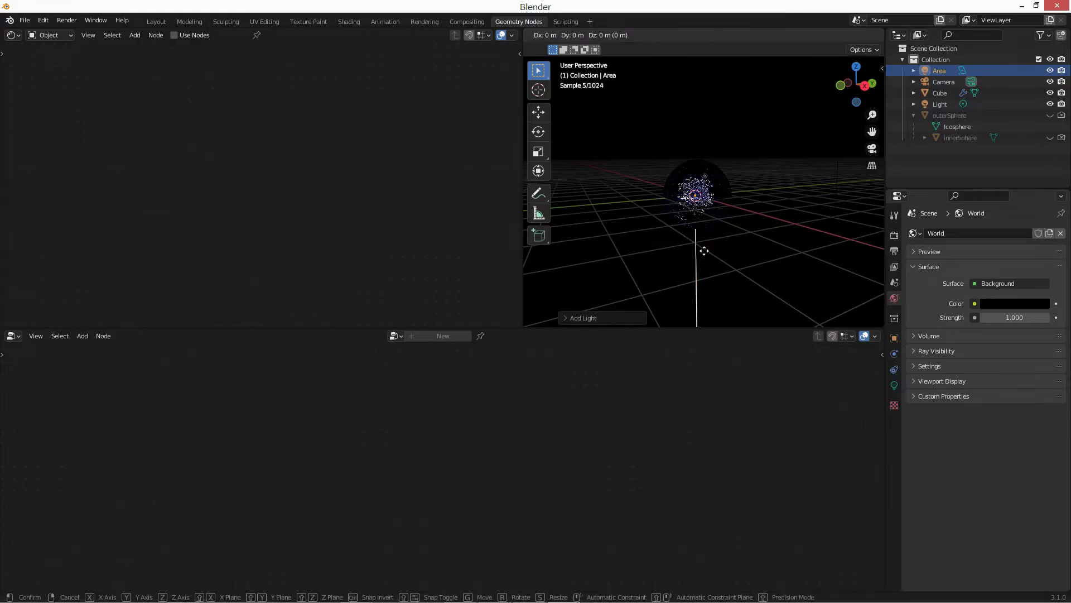
pyautogui.click(713, 161)
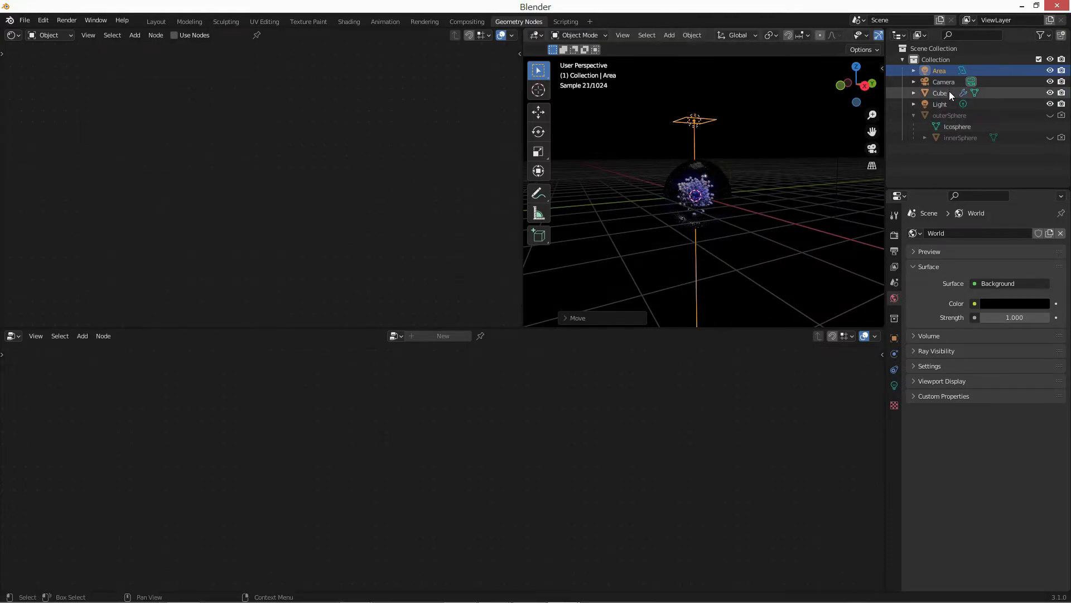
# Scale the area light up until it extends far beyond the sphere and set its Power to 10000 W.
pyautogui.click(949, 91)
pyautogui.click(698, 119)
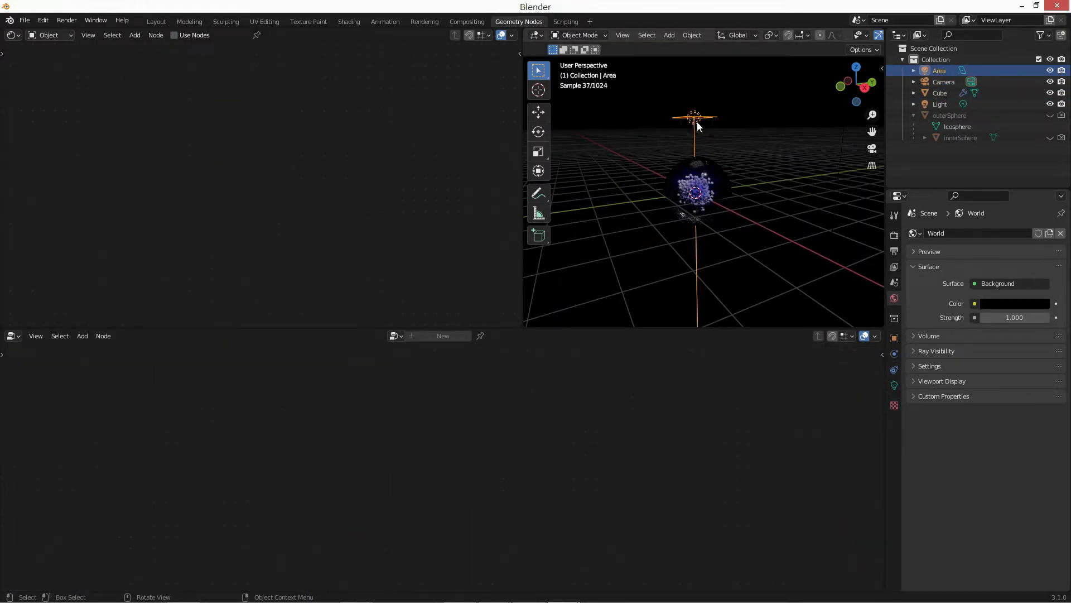
pyautogui.press('s')
pyautogui.click(876, 259)
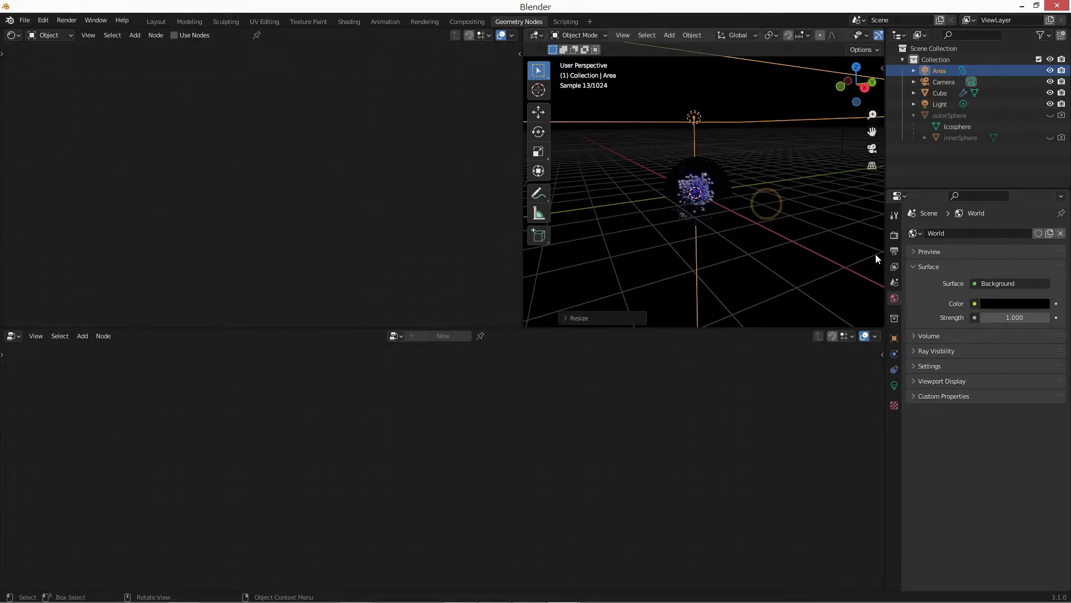
pyautogui.click(894, 384)
pyautogui.click(1006, 310)
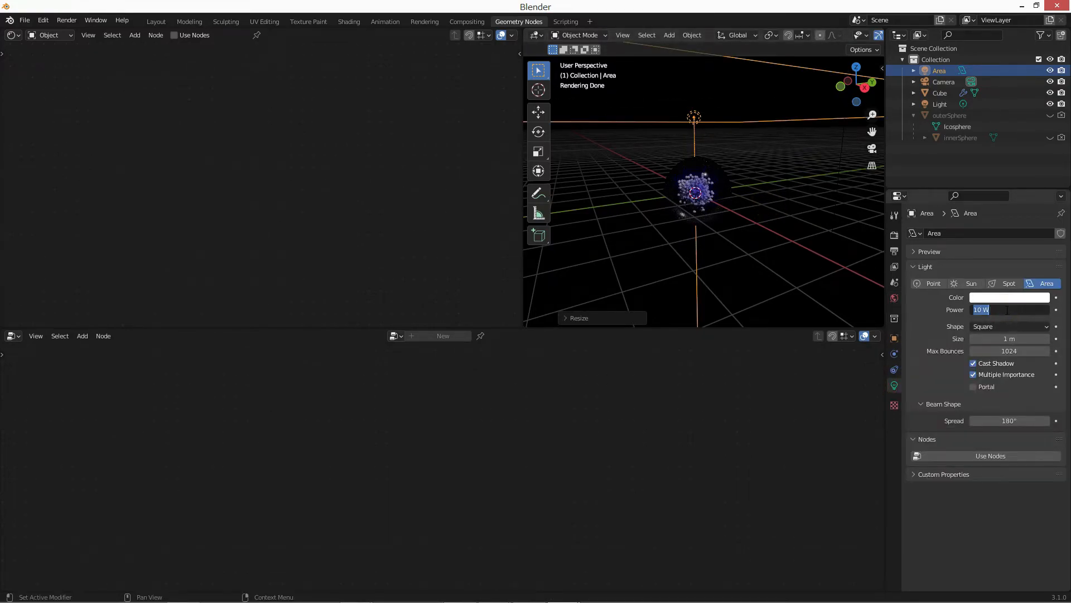
pyautogui.press('Return')
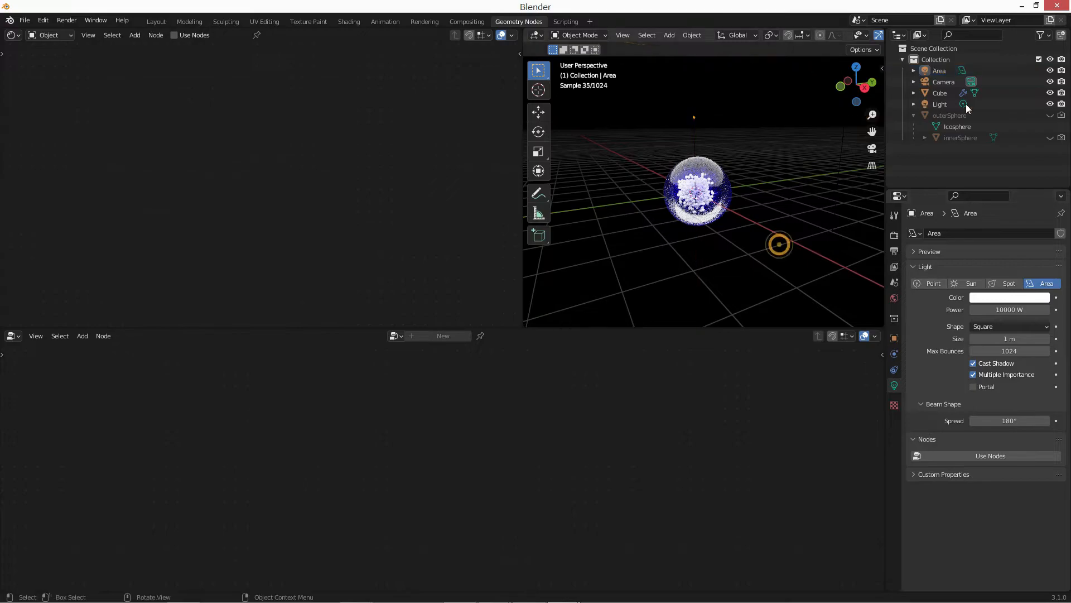
# Select the Cube object and switch its material from outerSphere to innerSphere for node editing.
pyautogui.click(940, 93)
pyautogui.scroll(4, 781, 256)
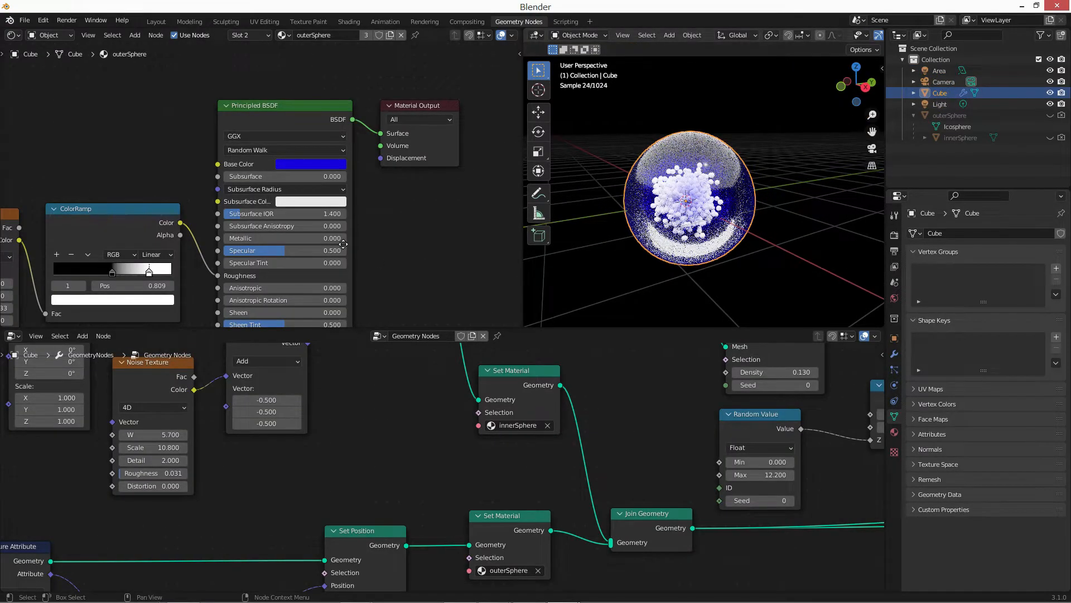
pyautogui.moveTo(355, 228); pyautogui.dragTo(313, 209, button='middle')
pyautogui.scroll(-3, 313, 210)
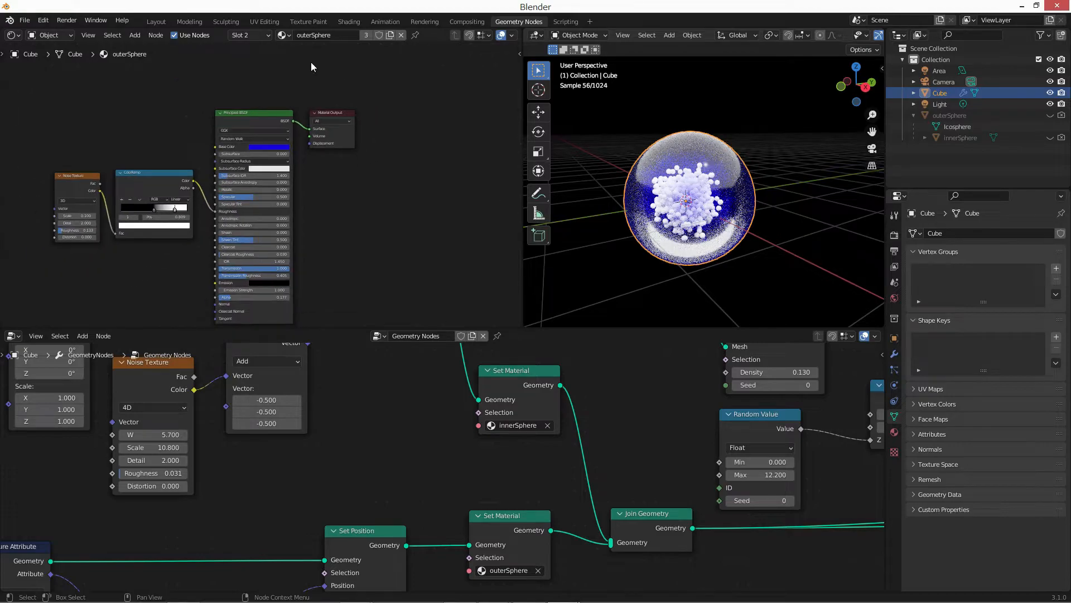
pyautogui.click(283, 35)
pyautogui.click(312, 51)
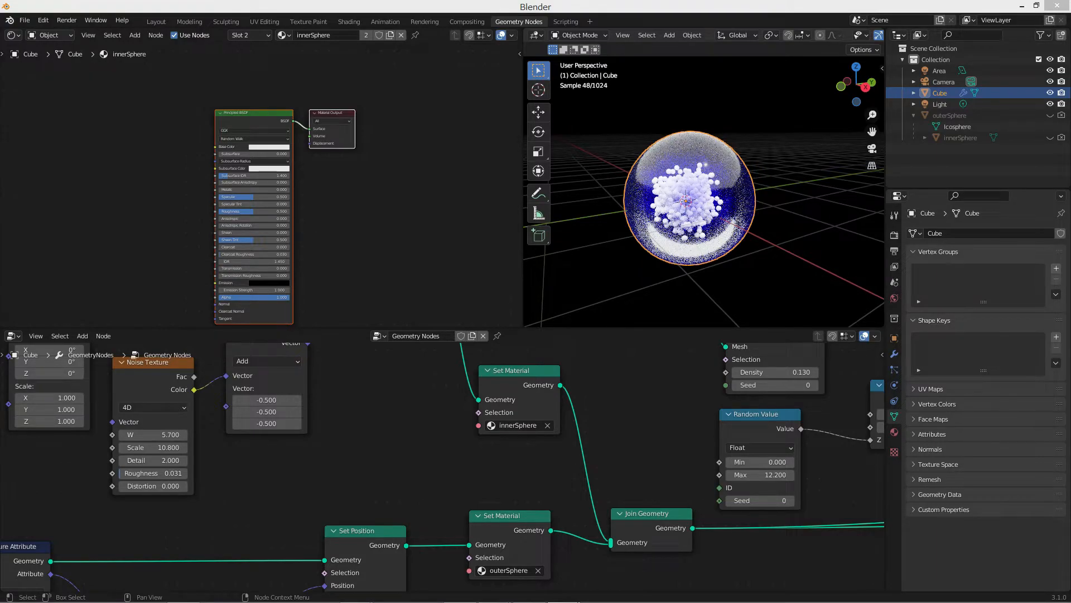
# Add a ColorRamp node and a Noise Texture node beside the innerSphere material's Principled BSDF.
pyautogui.scroll(2, 263, 162)
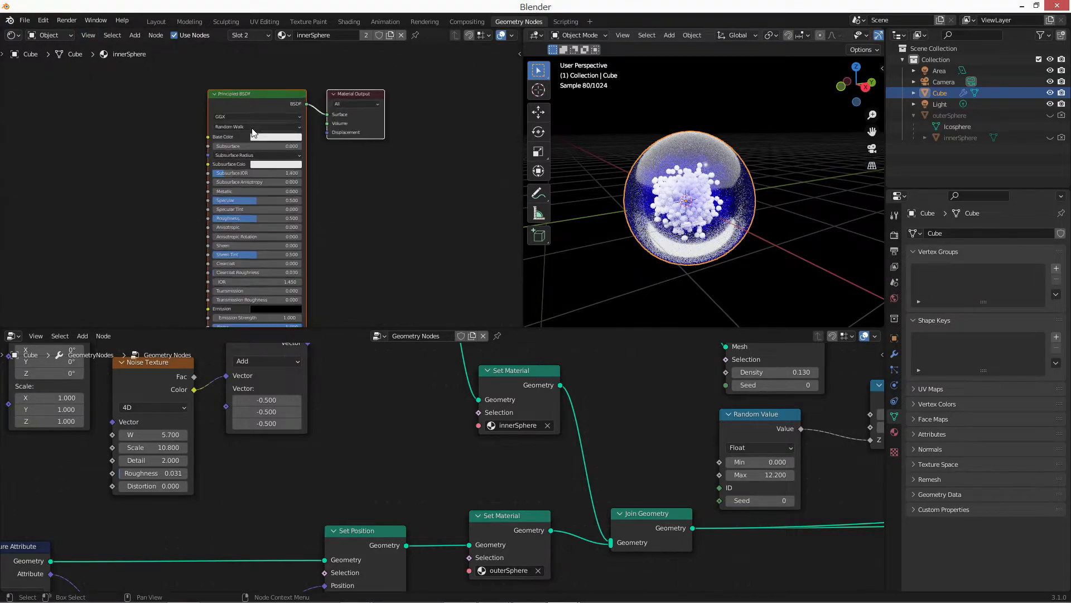
pyautogui.moveTo(146, 180); pyautogui.dragTo(210, 180, button='middle')
pyautogui.hotkey('shift', 'a')
pyautogui.write('scol')
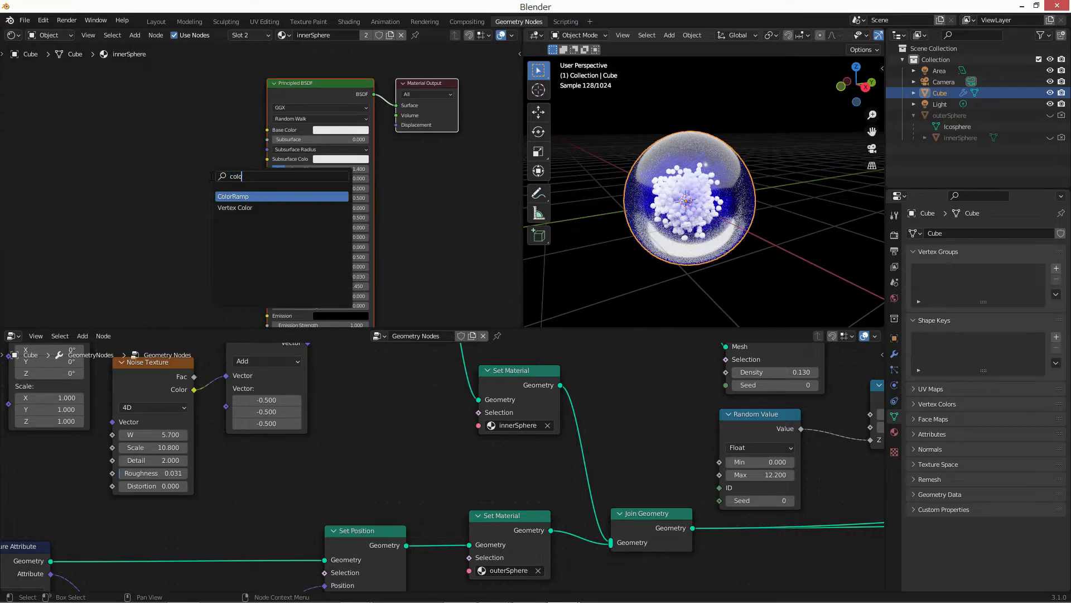
pyautogui.press('Return')
pyautogui.click(152, 154)
pyautogui.hotkey('shift', 'a')
pyautogui.write('s')
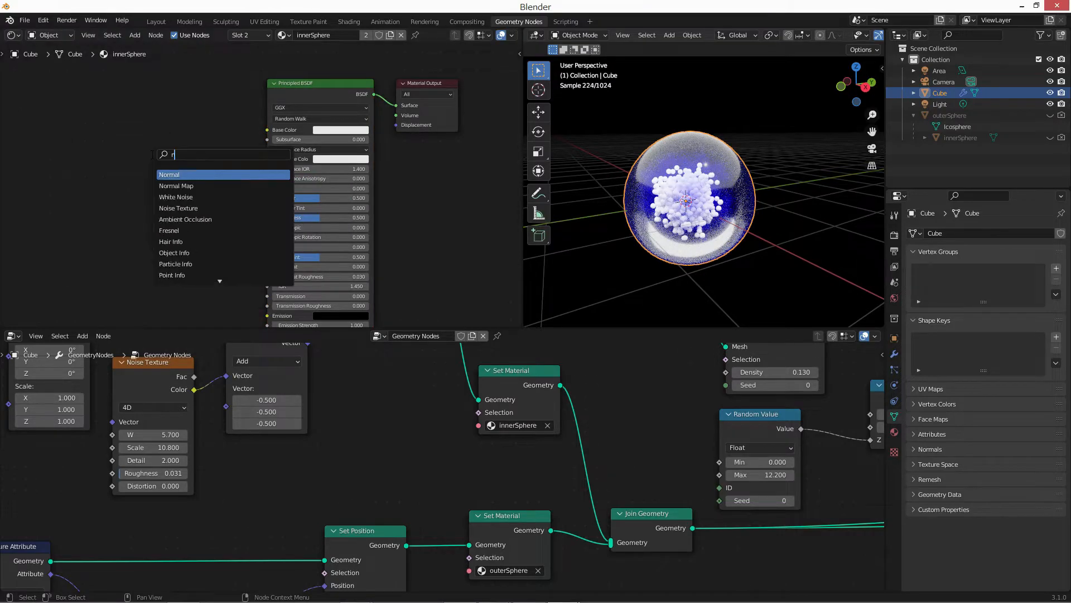
pyautogui.write('noise')
pyautogui.press('Return')
pyautogui.click(95, 154)
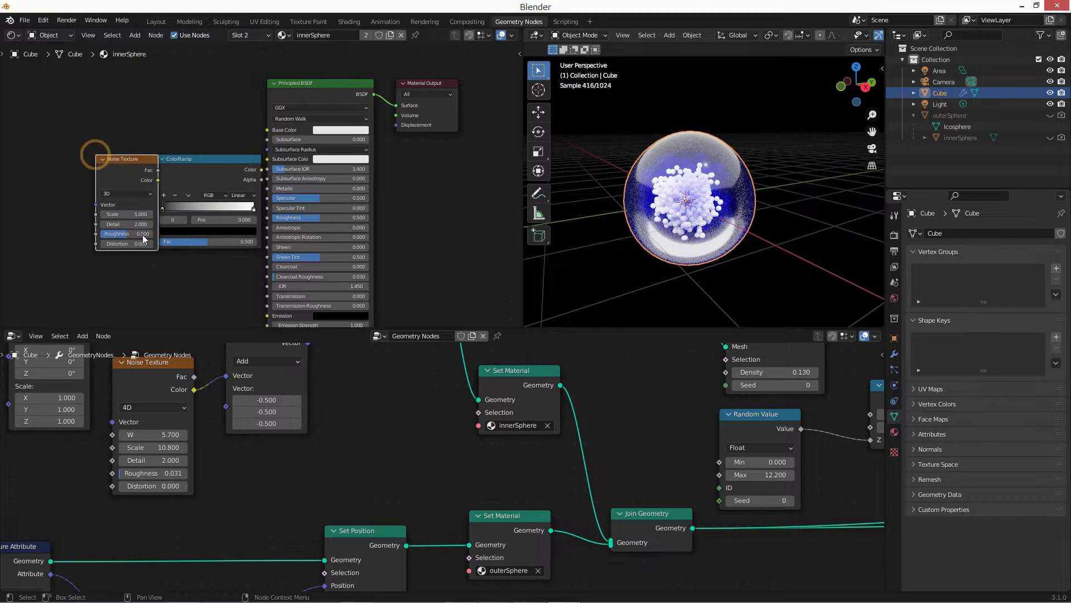
# Wire the Noise Texture Color through the ColorRamp, with its stops at 0.541 and 0.836, into the Principled BSDF Roughness.
pyautogui.scroll(2, 143, 237)
pyautogui.moveTo(109, 156); pyautogui.dragTo(137, 251)
pyautogui.moveTo(172, 184); pyautogui.dragTo(154, 185)
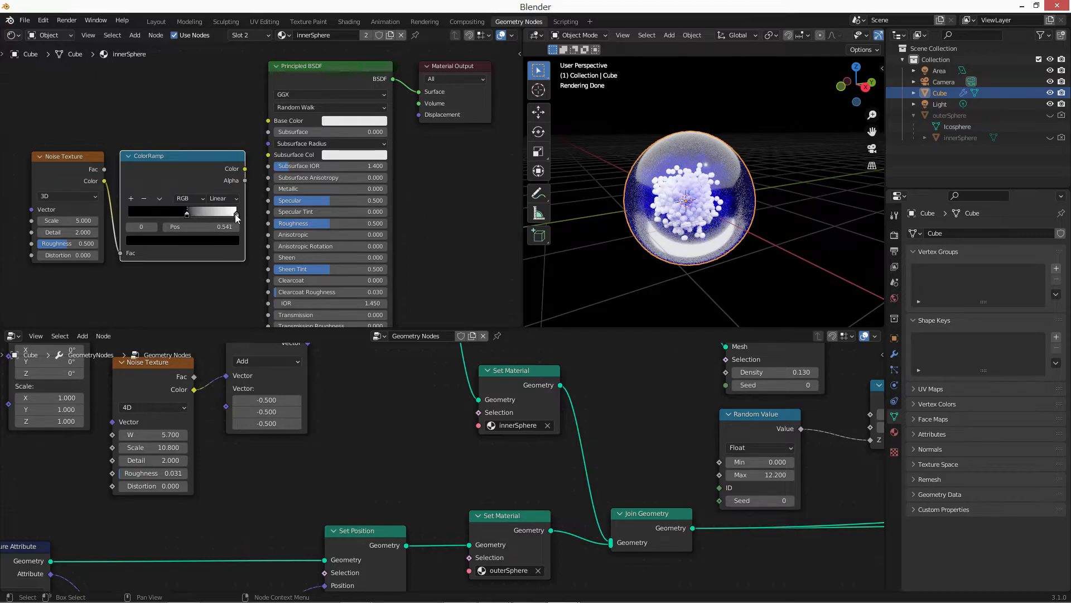
pyautogui.moveTo(235, 214); pyautogui.dragTo(218, 215)
pyautogui.moveTo(253, 240); pyautogui.dragTo(244, 203, button='middle')
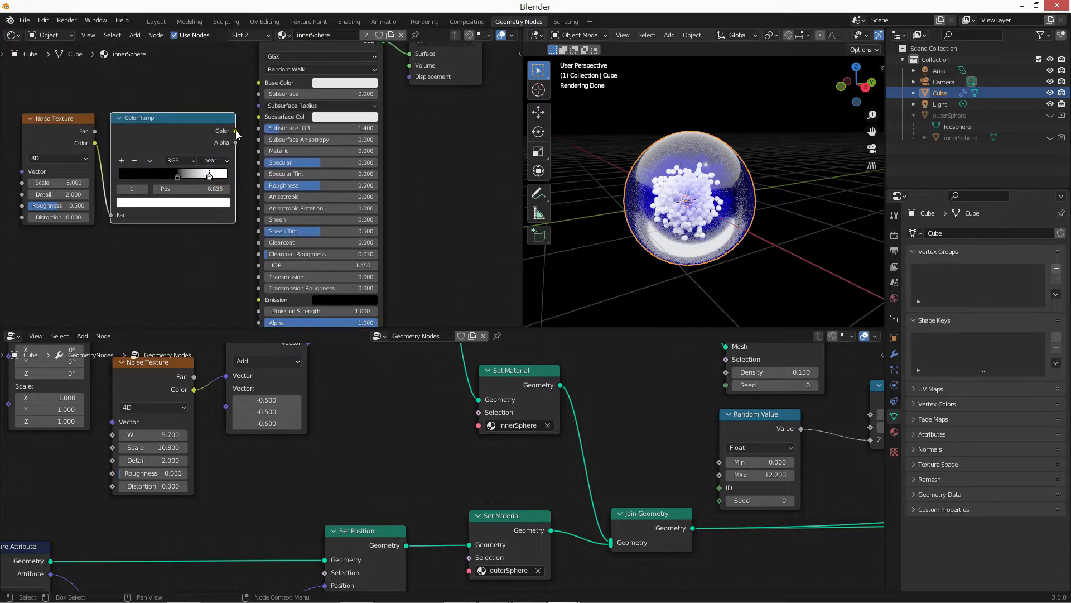
pyautogui.moveTo(260, 187); pyautogui.dragTo(259, 186)
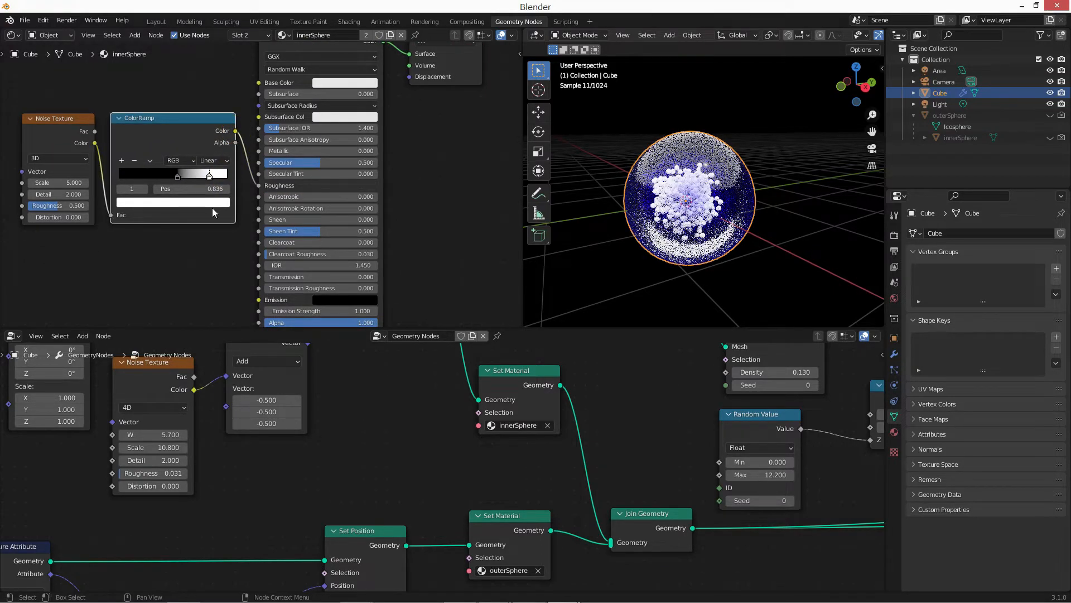
# Set the innerSphere material's Base Color to a pinkish red.
pyautogui.click(339, 83)
pyautogui.click(356, 154)
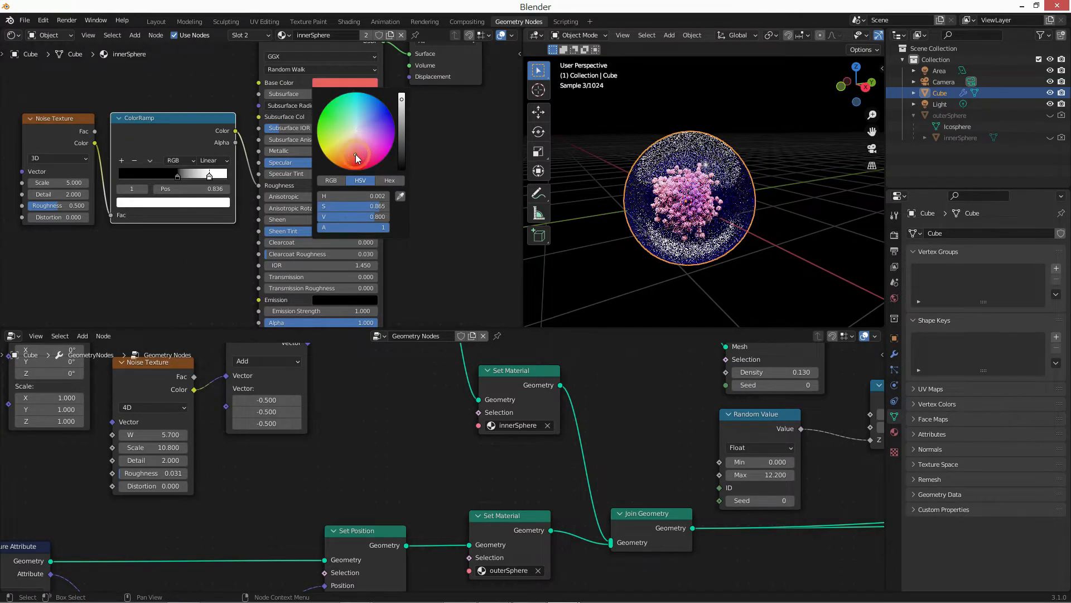
pyautogui.moveTo(356, 154); pyautogui.dragTo(359, 159)
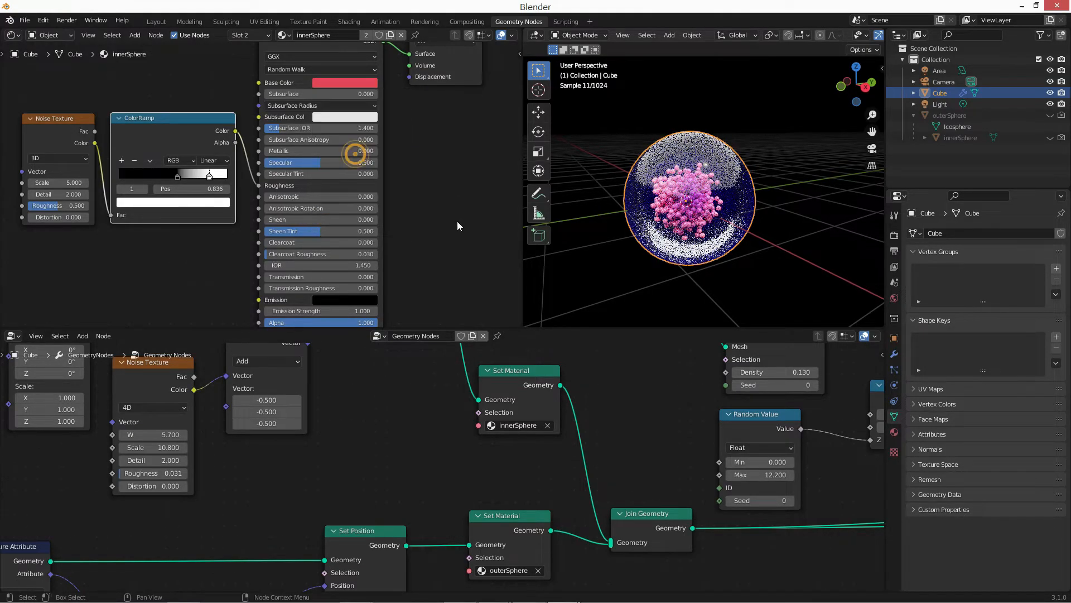
# Give the innerSphere material a bright pink Emission color and set its Emission Strength to 0.01.
pyautogui.moveTo(457, 221); pyautogui.dragTo(484, 153, button='middle')
pyautogui.scroll(2, 316, 251)
pyautogui.click(357, 239)
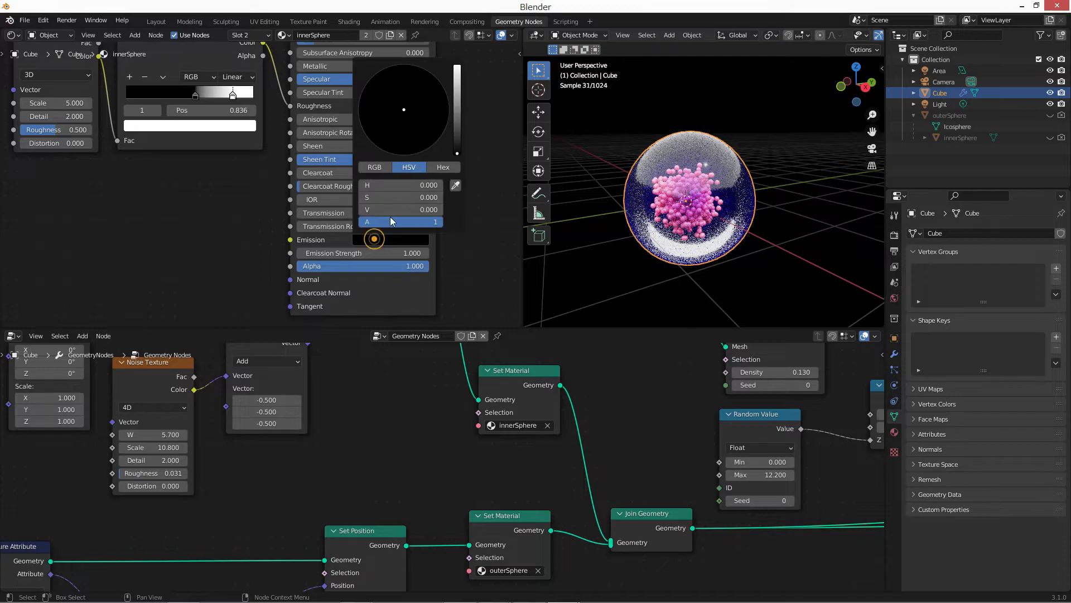
pyautogui.click(457, 68)
pyautogui.click(411, 124)
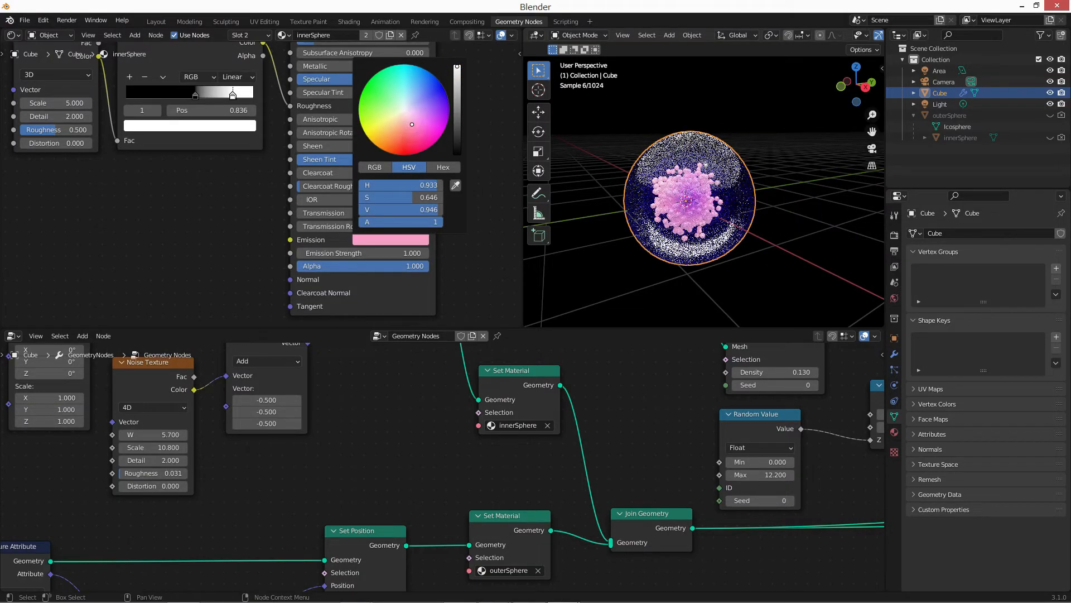
pyautogui.moveTo(416, 125)
pyautogui.mouseDown()
pyautogui.moveTo(417, 143)
pyautogui.moveTo(413, 134)
pyautogui.mouseUp()
pyautogui.click(393, 254)
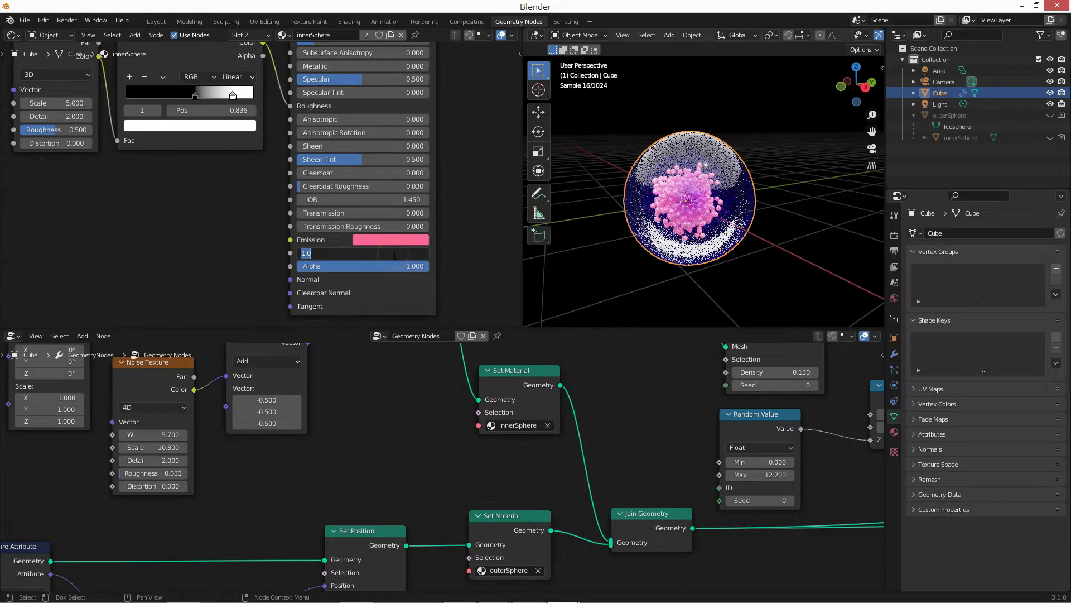
pyautogui.write('0.01')
pyautogui.press('Return')
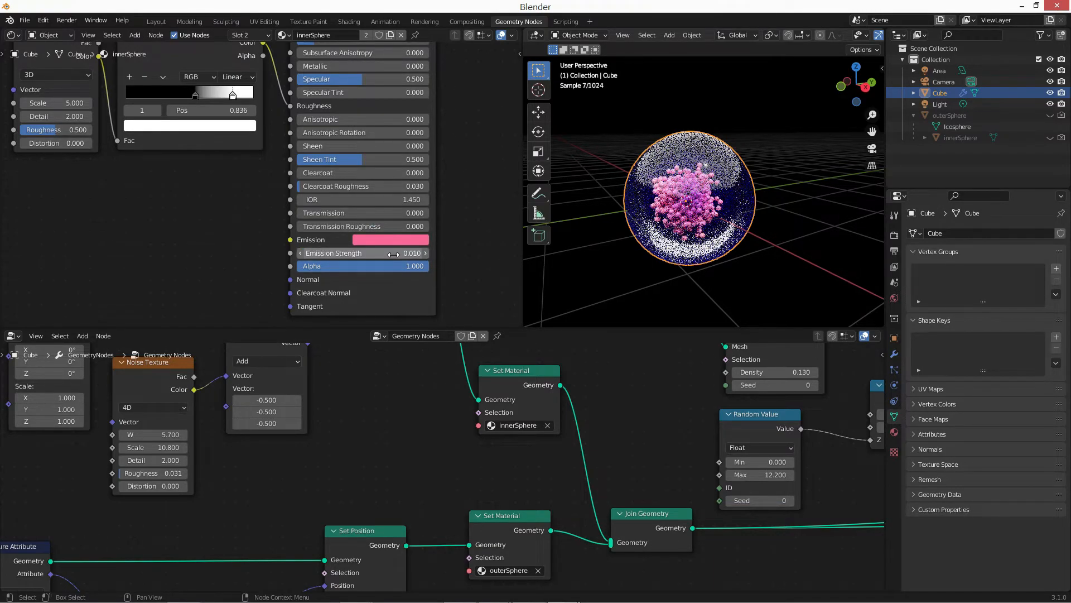
# Set the innerSphere material's Transmission to 1 and Transmission Roughness to 0.282.
pyautogui.click(335, 213)
pyautogui.write('1')
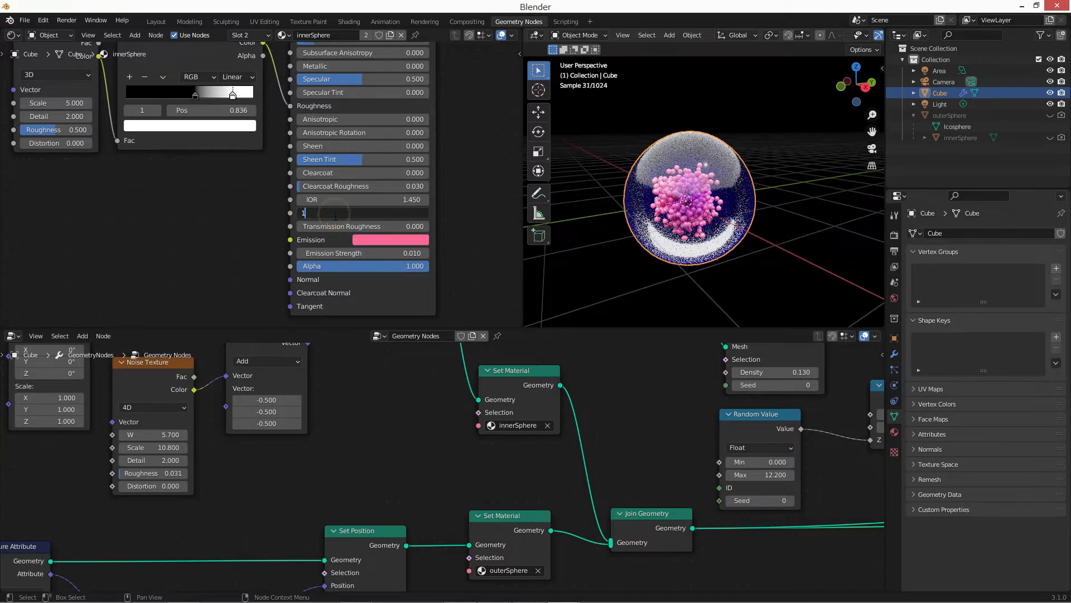
pyautogui.press('Return')
pyautogui.click(333, 228)
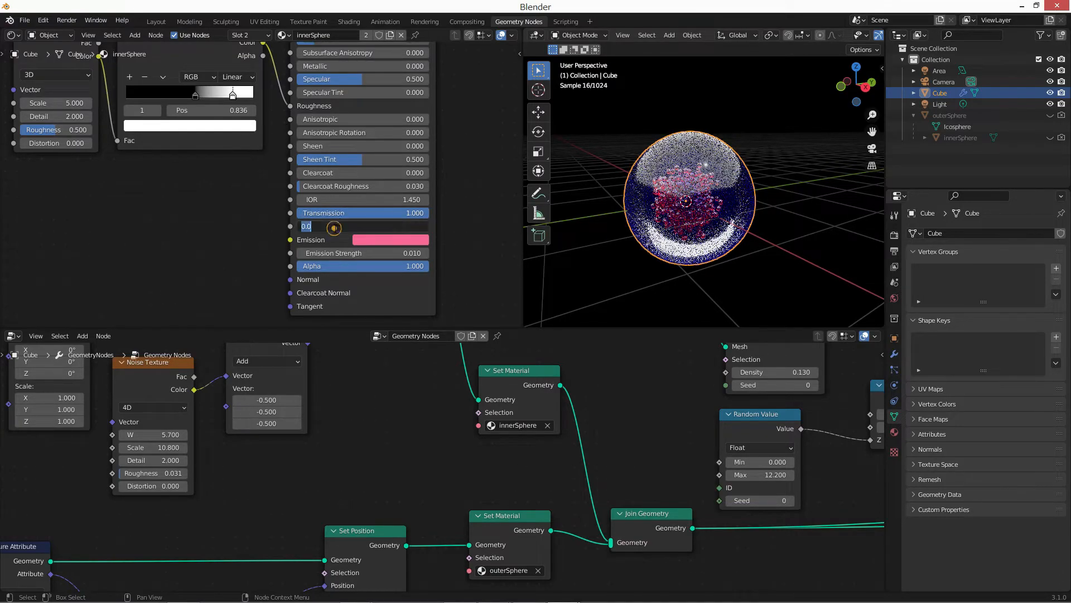
pyautogui.write('.282')
pyautogui.press('Return')
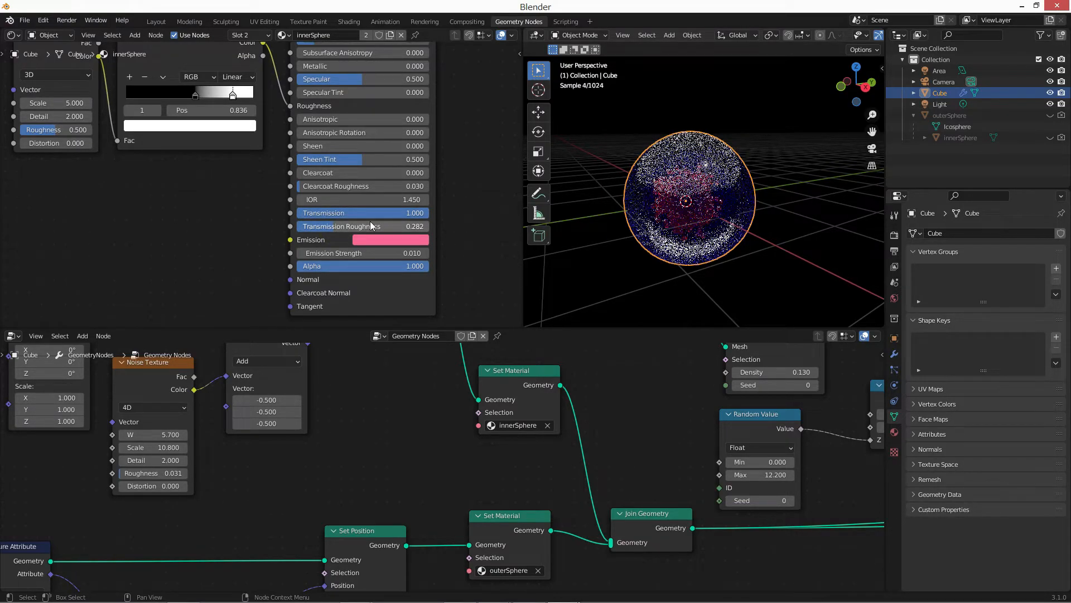
# Set the innerSphere material's Alpha to 0.705.
pyautogui.scroll(4, 705, 195)
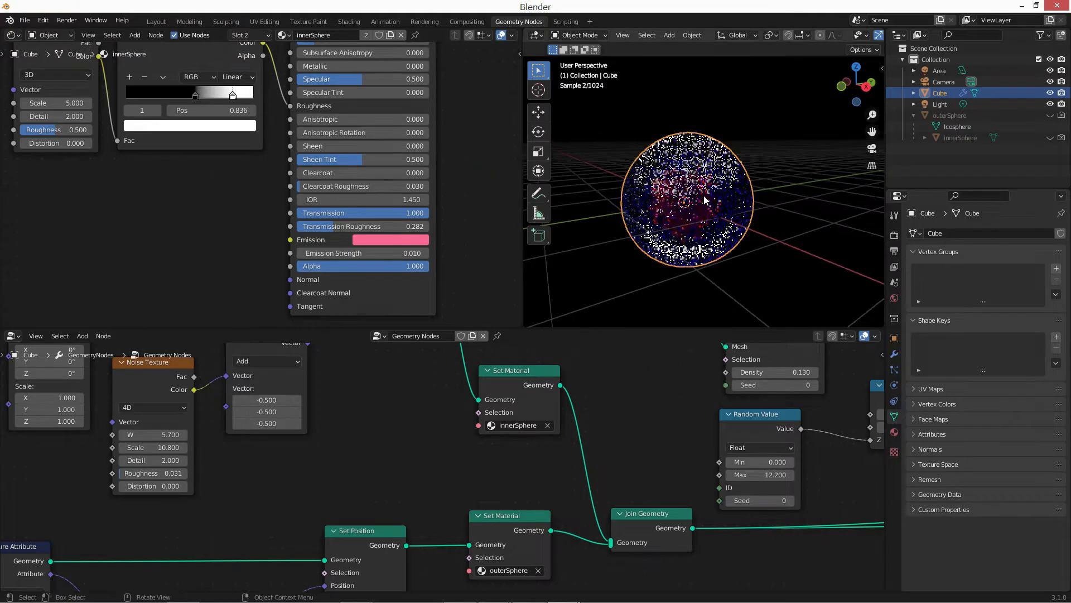
pyautogui.scroll(2, 714, 203)
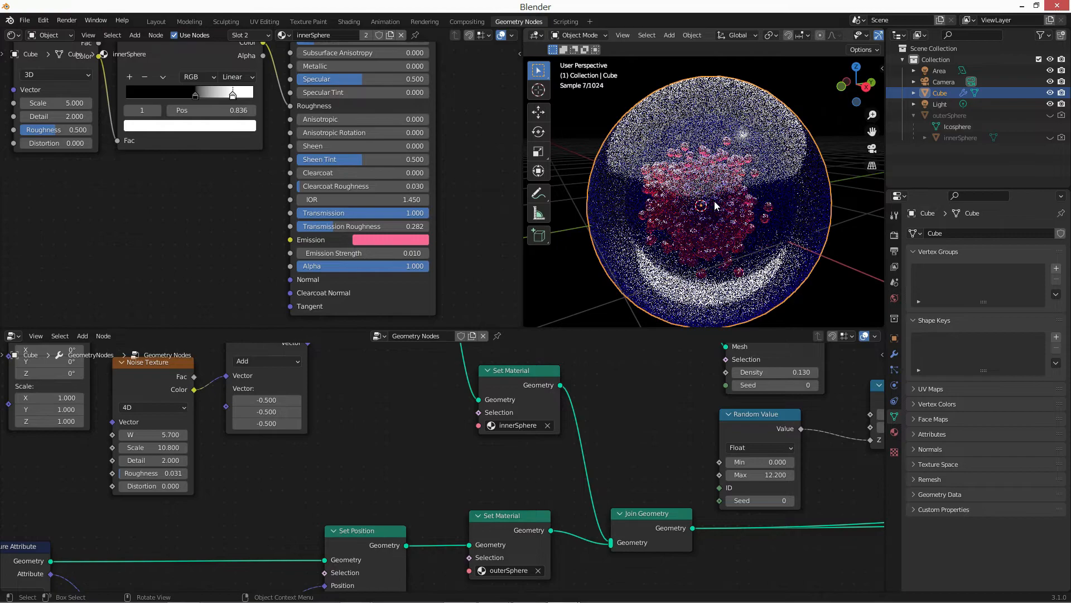
pyautogui.scroll(-5, 715, 204)
pyautogui.scroll(-2, 714, 201)
pyautogui.moveTo(217, 217); pyautogui.dragTo(234, 247, button='middle')
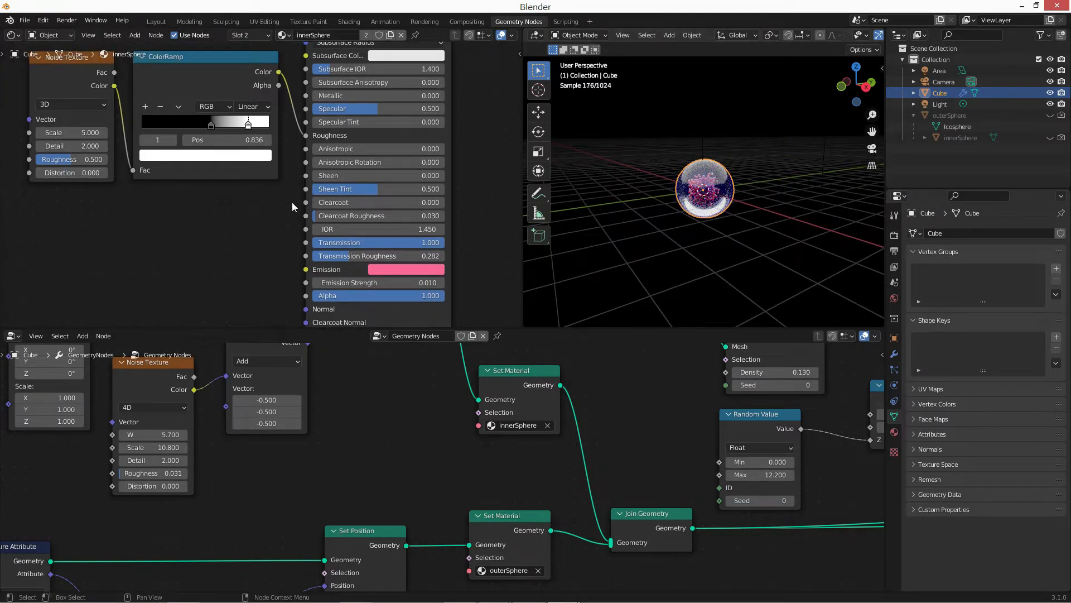
pyautogui.moveTo(318, 184); pyautogui.dragTo(291, 145, button='middle')
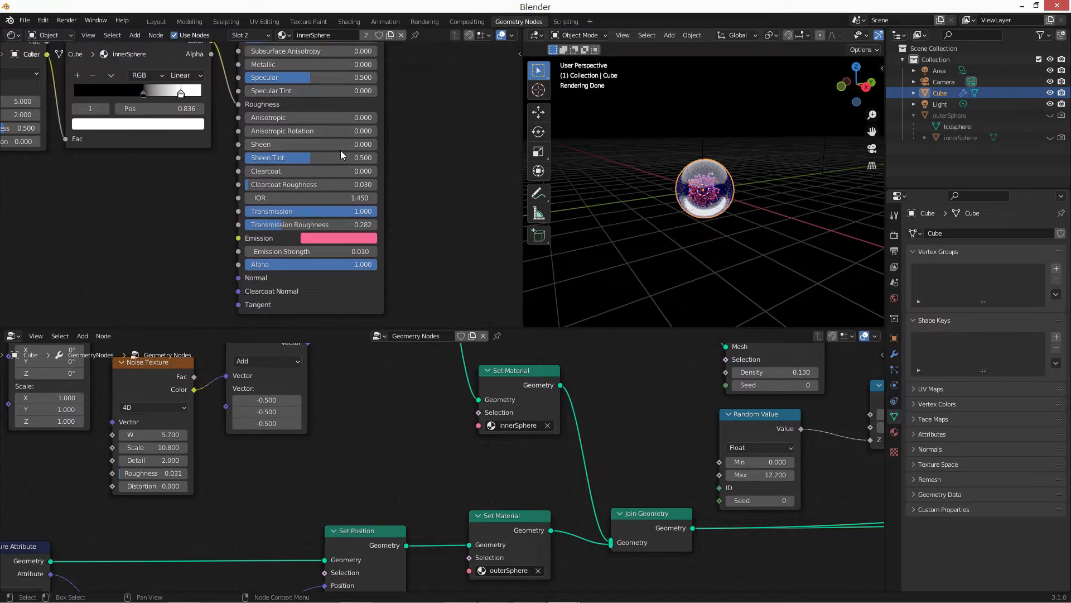
pyautogui.click(363, 263)
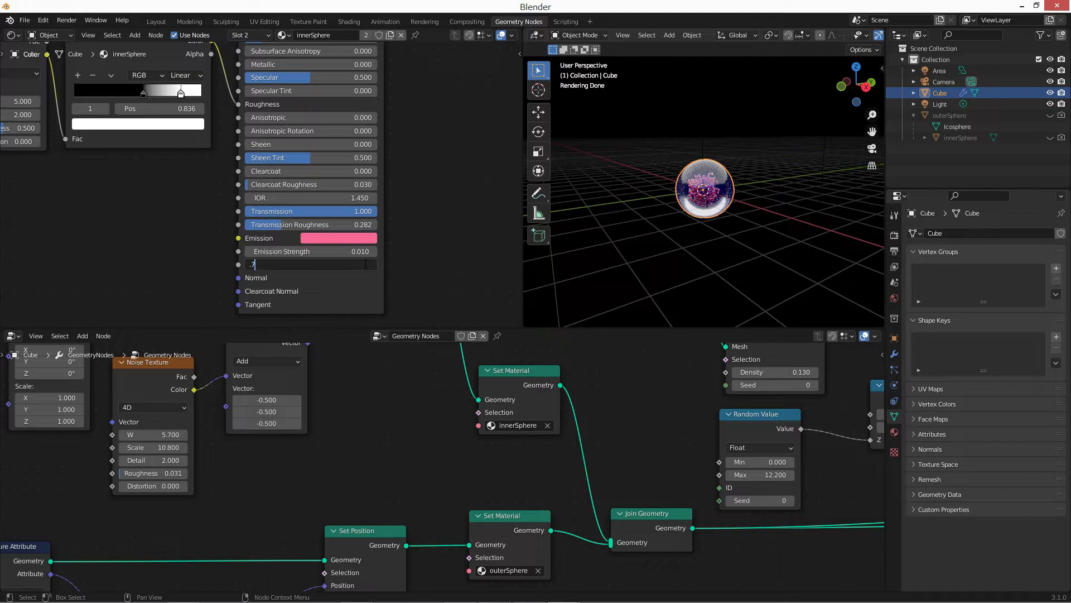
pyautogui.write('.705')
pyautogui.press('Return')
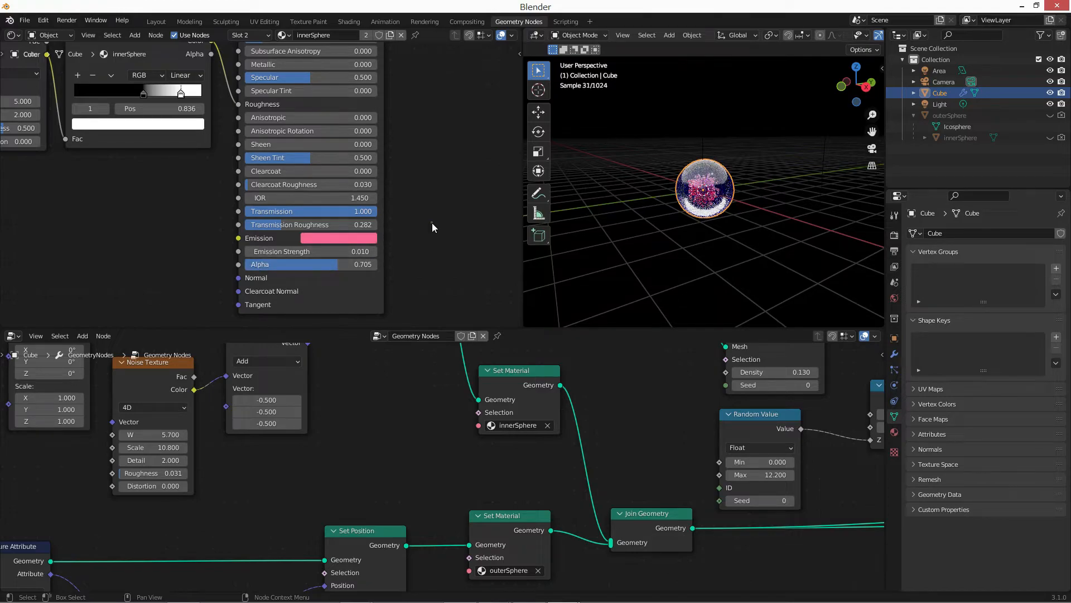
# Preview only the inner spheres by linking the innerSphere Set Material node's Geometry output directly to the Group Output.
pyautogui.scroll(8, 741, 184)
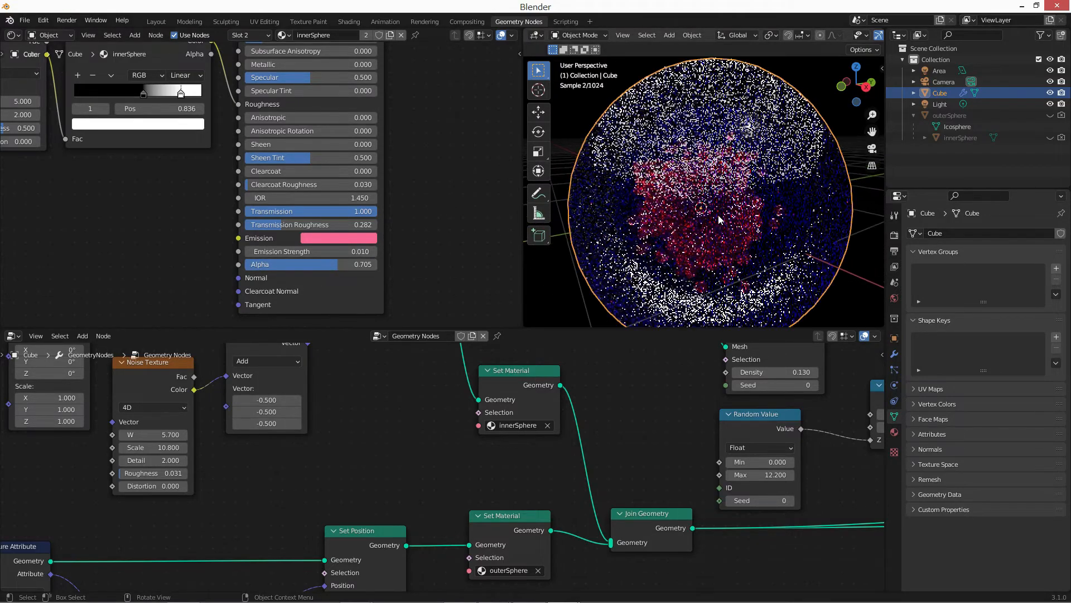
pyautogui.moveTo(630, 446); pyautogui.dragTo(356, 427, button='middle')
pyautogui.scroll(-2, 356, 426)
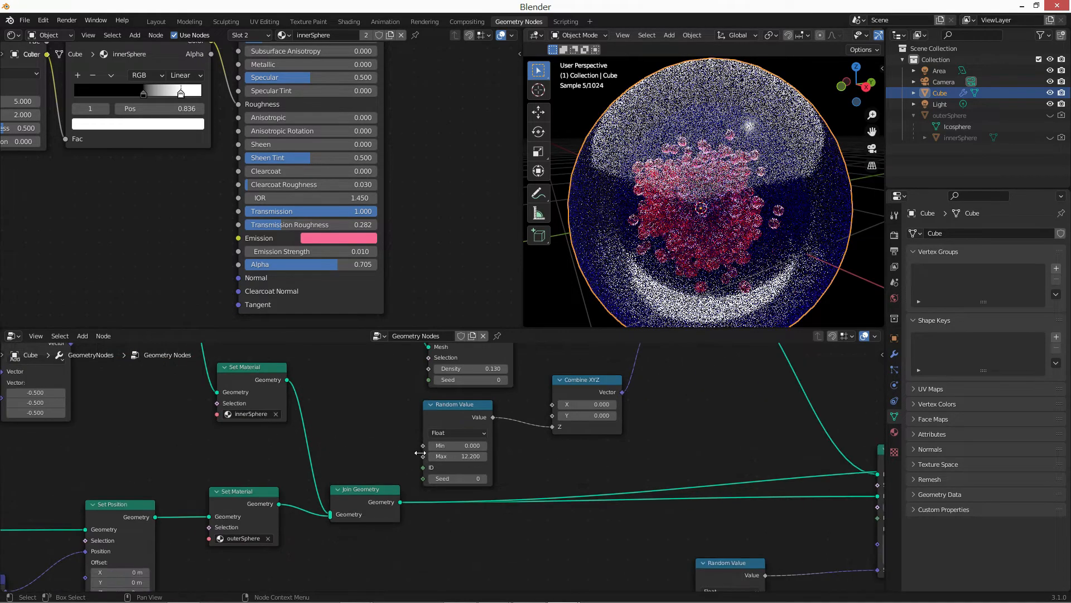
pyautogui.moveTo(271, 447); pyautogui.dragTo(156, 438, button='middle')
pyautogui.scroll(-2, 169, 398)
pyautogui.scroll(-2, 426, 449)
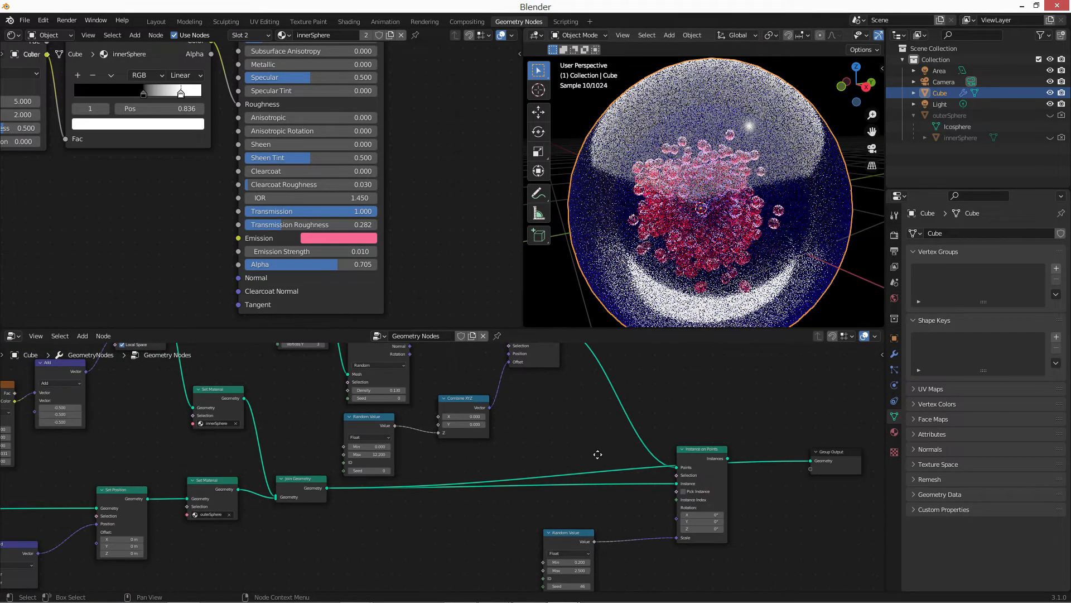
pyautogui.moveTo(598, 454); pyautogui.dragTo(570, 452, button='middle')
pyautogui.moveTo(698, 435); pyautogui.dragTo(783, 459)
pyautogui.click(821, 208)
pyautogui.moveTo(722, 216); pyautogui.dragTo(704, 222, button='middle')
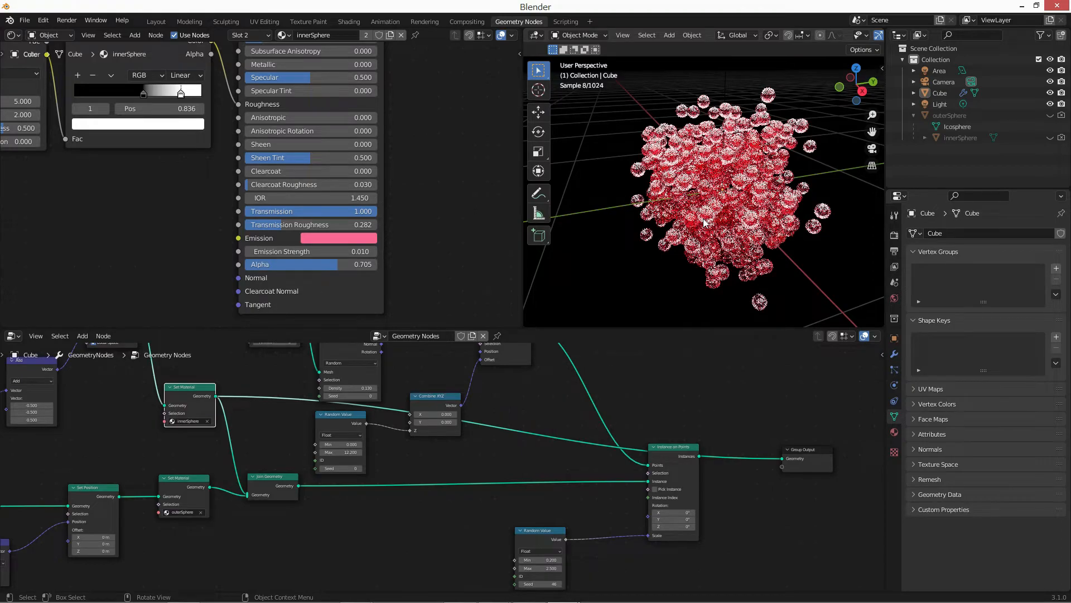
# Preview only the outer sphere by linking the outerSphere Set Material node's Geometry output directly to the Group Output.
pyautogui.moveTo(299, 485); pyautogui.dragTo(375, 487)
pyautogui.moveTo(215, 486); pyautogui.dragTo(791, 461)
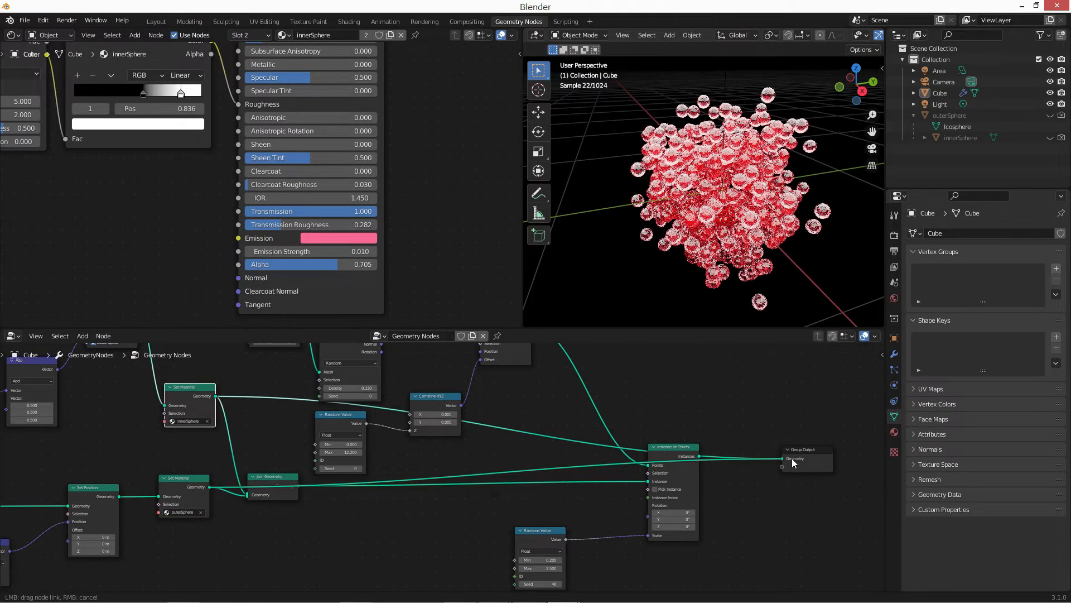
pyautogui.scroll(-3, 725, 250)
pyautogui.scroll(-6, 665, 270)
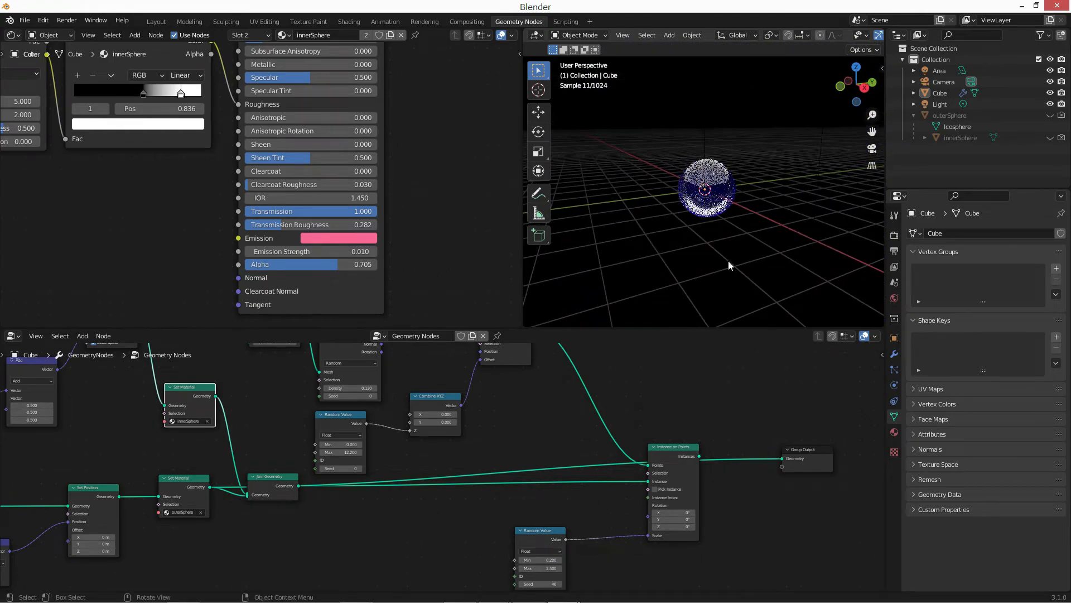
# Assign the outerSphere material to slot 2 and review its Principled BSDF and ColorRamp settings.
pyautogui.click(283, 35)
pyautogui.click(313, 62)
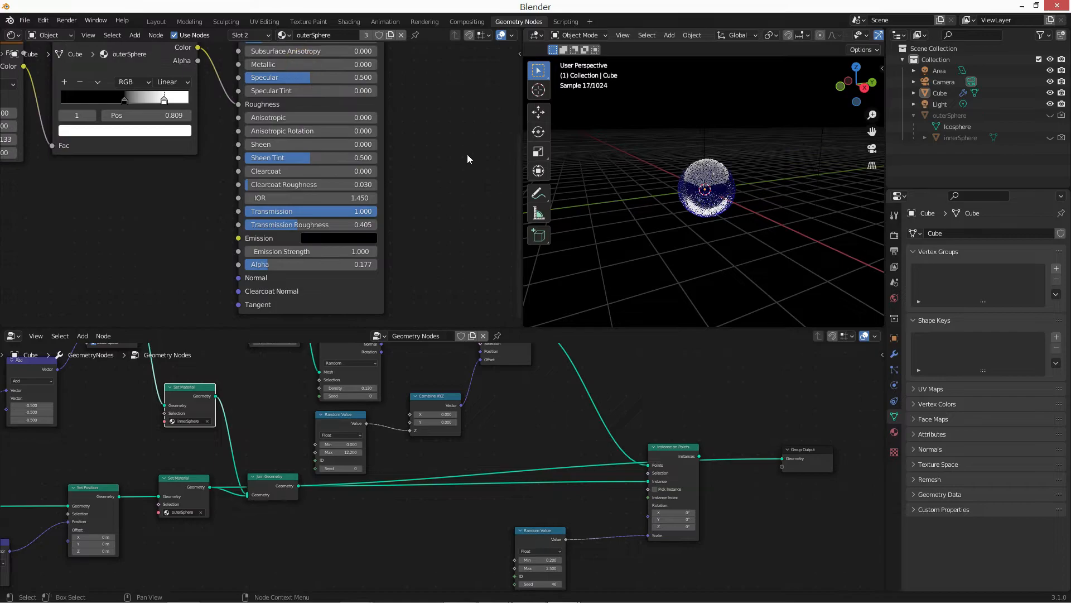
pyautogui.scroll(-2, 446, 215)
pyautogui.moveTo(415, 227); pyautogui.dragTo(417, 297, button='middle')
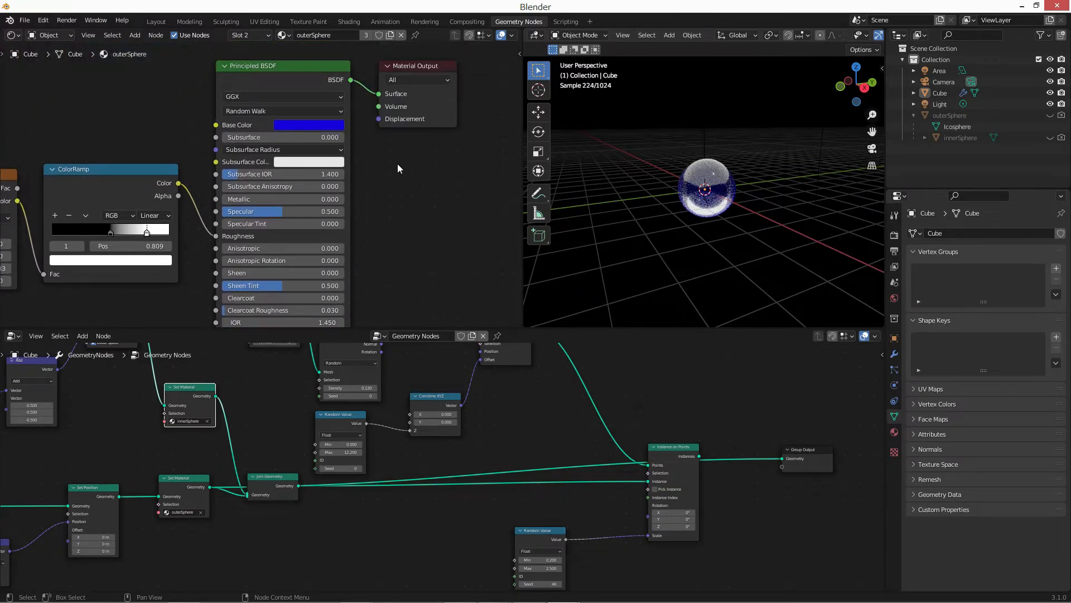
pyautogui.scroll(1, 396, 164)
pyautogui.scroll(1, 396, 163)
pyautogui.scroll(-1, 397, 163)
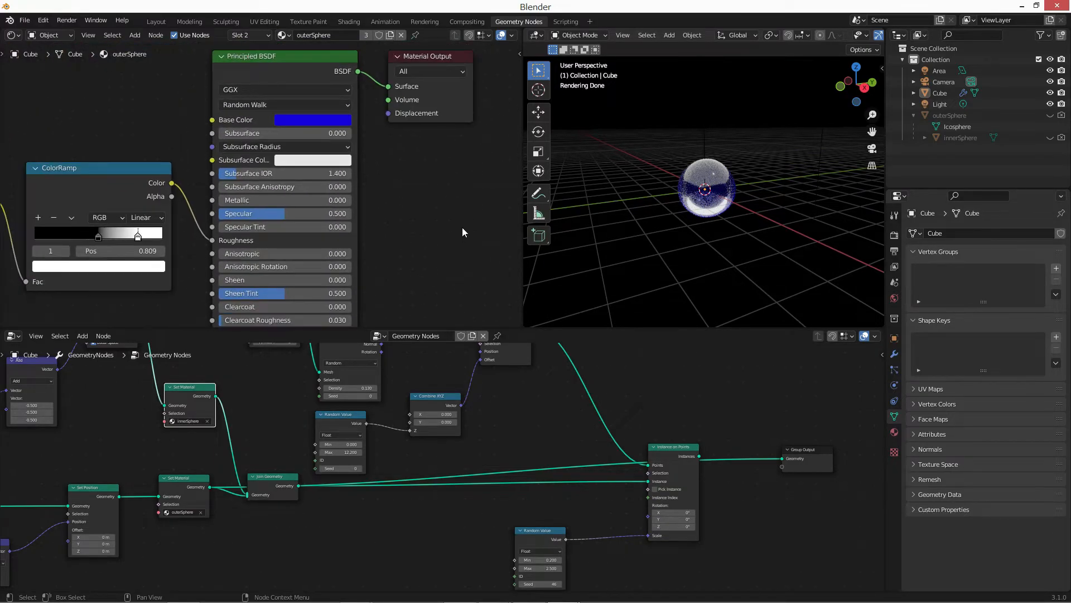
pyautogui.moveTo(462, 227); pyautogui.dragTo(426, 265, button='middle')
pyautogui.scroll(-1, 398, 207)
# Link the Instances output of the Instance on Points node to the Group Output's Geometry input.
pyautogui.moveTo(731, 487); pyautogui.dragTo(698, 461, button='middle')
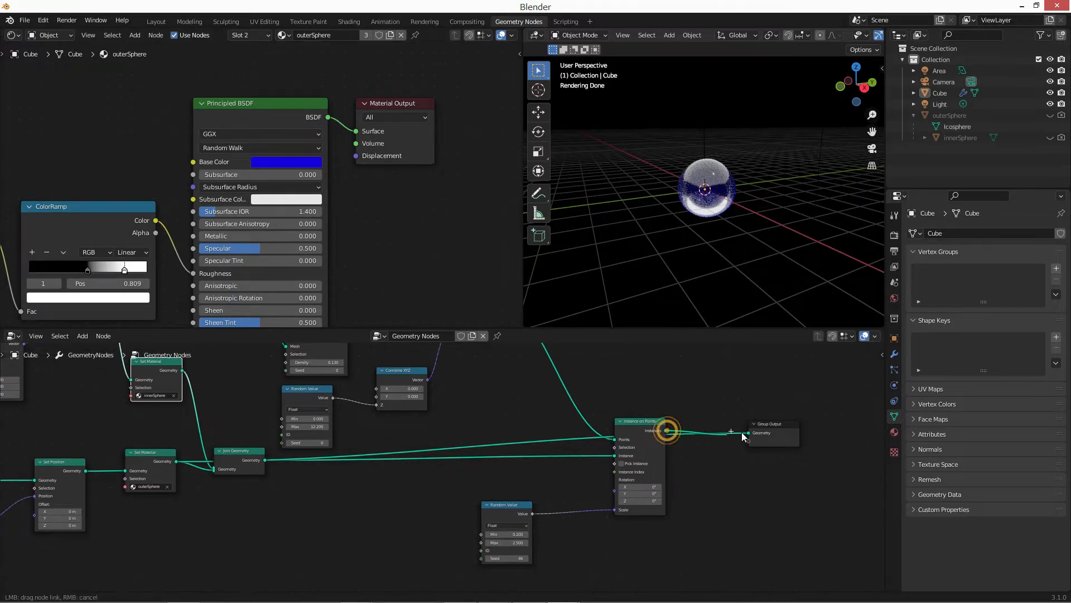
pyautogui.scroll(-2, 709, 252)
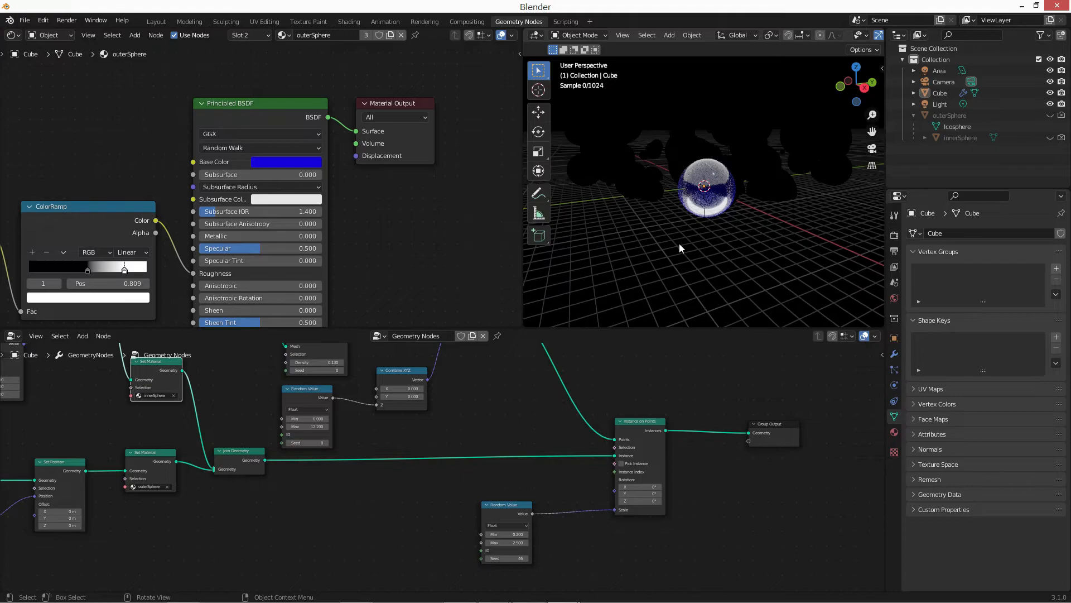
pyautogui.moveTo(739, 223); pyautogui.dragTo(733, 233, button='middle')
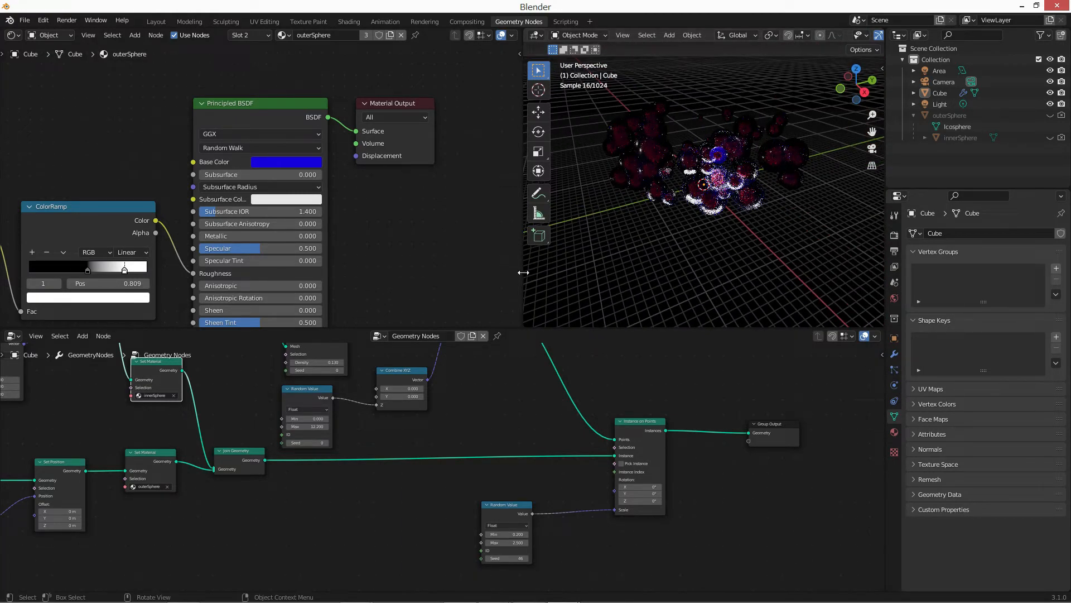
# Enlarge the 3D viewport and switch its shading to Wireframe.
pyautogui.moveTo(523, 272)
pyautogui.mouseDown()
pyautogui.moveTo(303, 275)
pyautogui.moveTo(518, 273)
pyautogui.mouseUp()
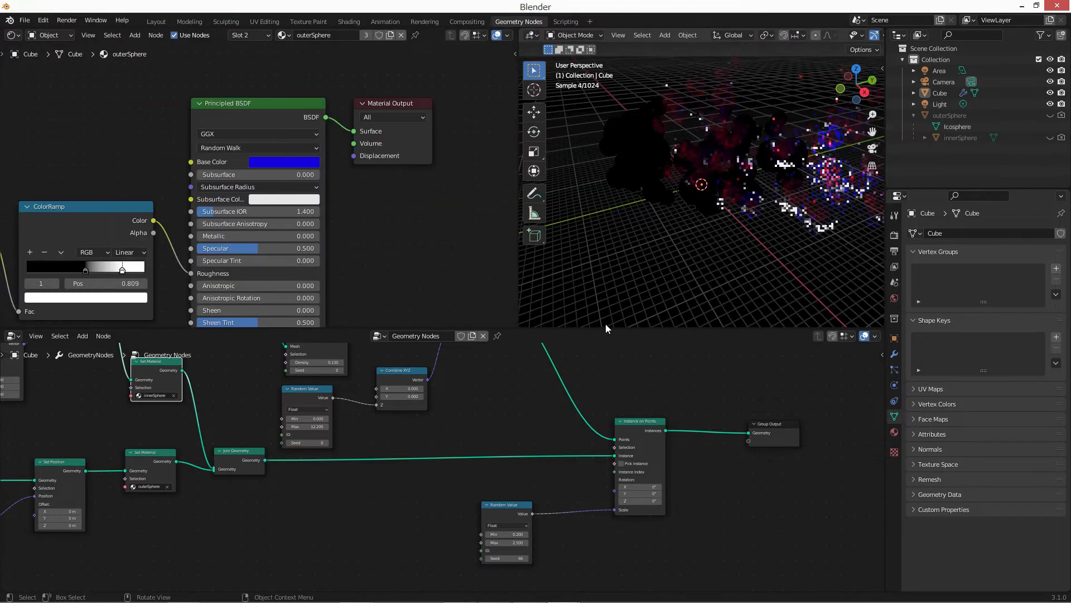
pyautogui.moveTo(606, 328); pyautogui.dragTo(605, 391)
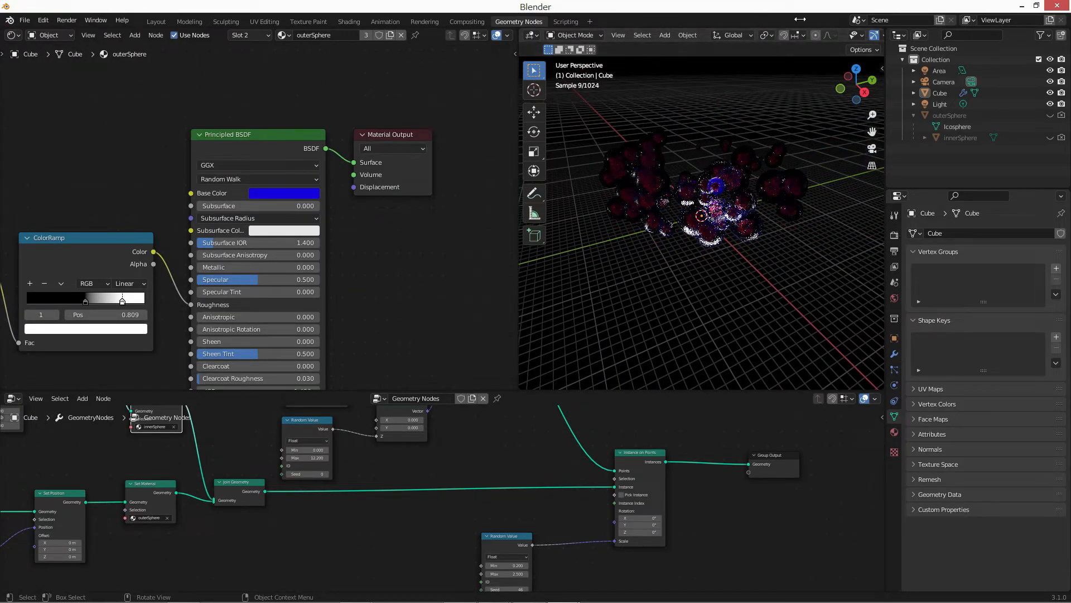
pyautogui.press('z')
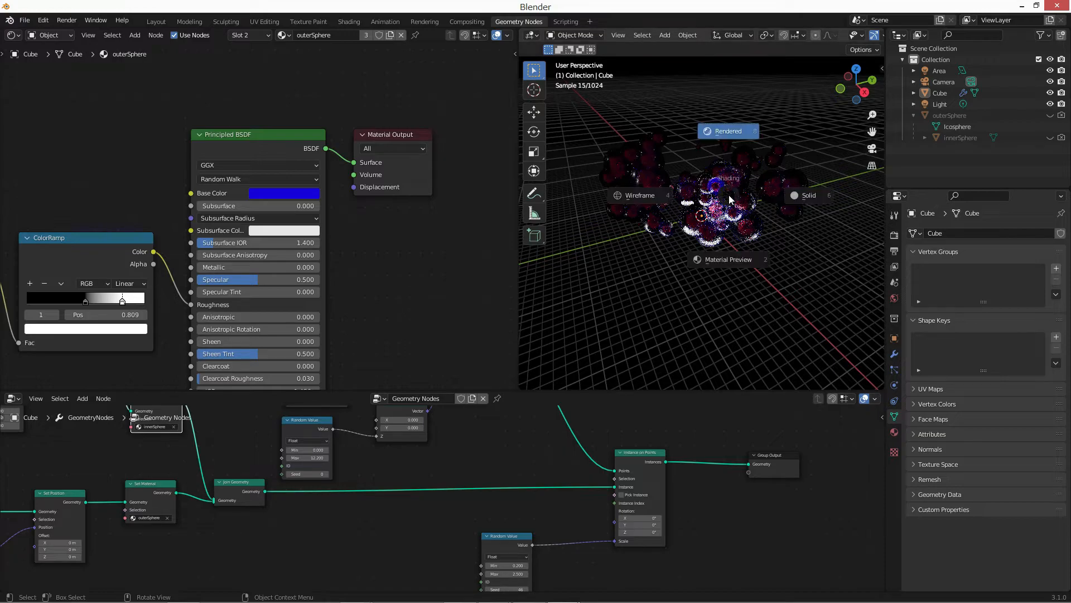
pyautogui.click(650, 194)
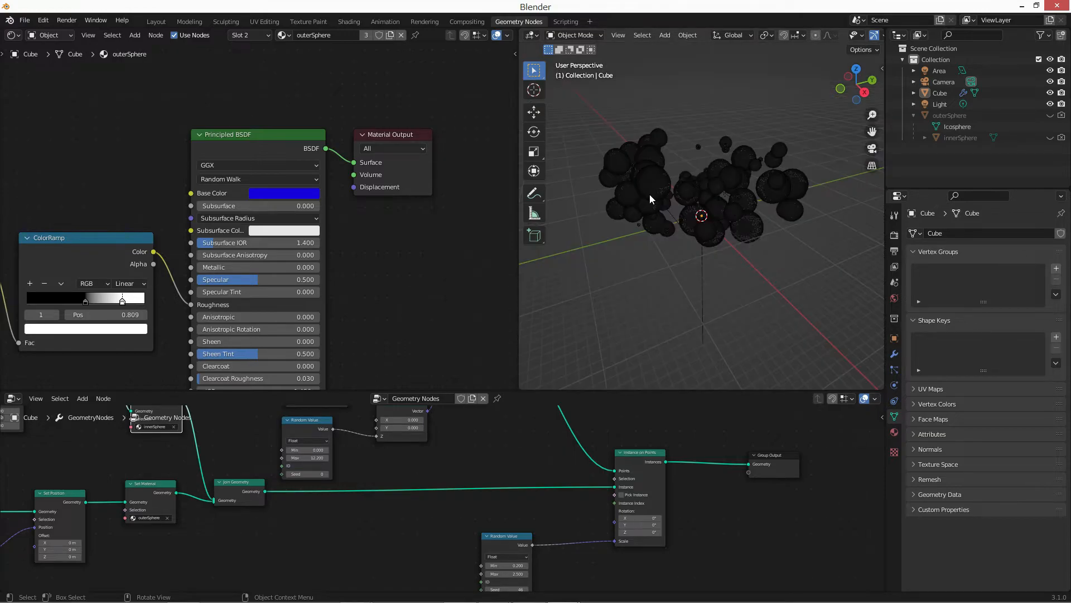
# Move the area light up along the Z axis to about 24.9 m and set its shape to Disk.
pyautogui.click(702, 258)
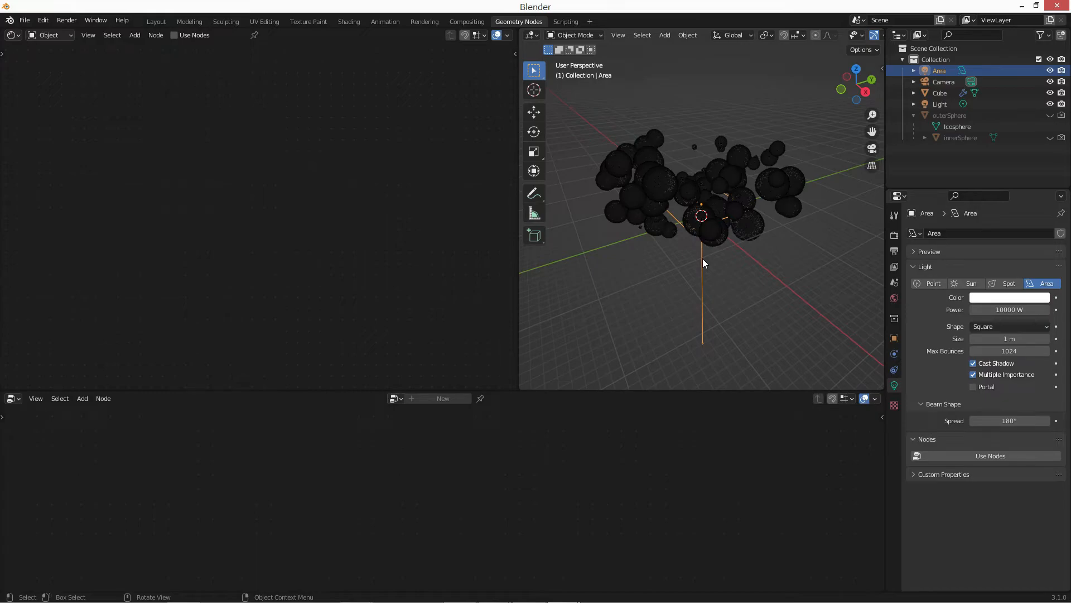
pyautogui.press('g')
pyautogui.press('z')
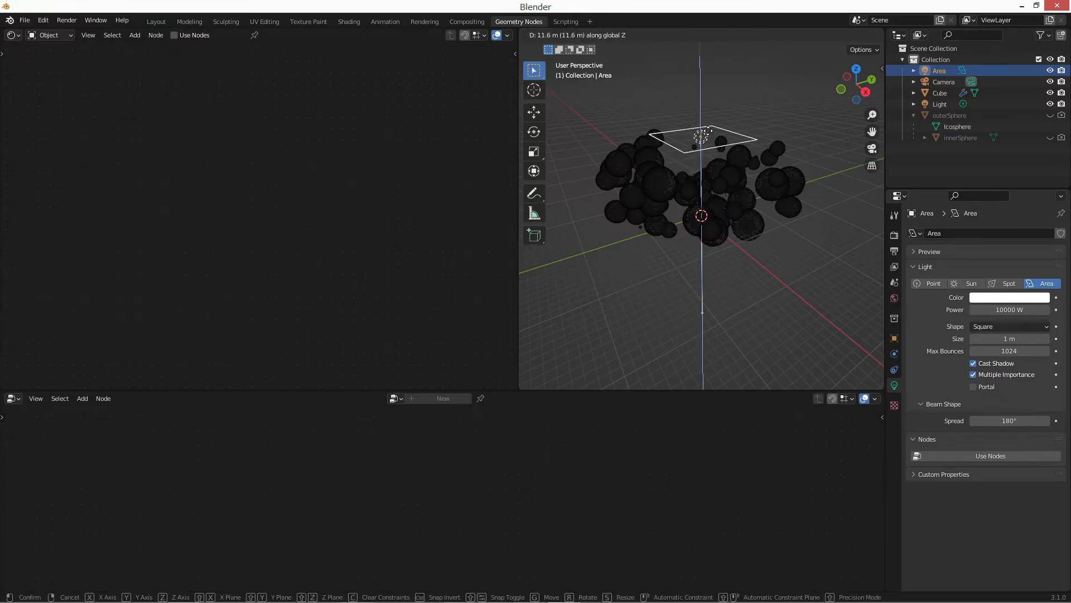
pyautogui.click(709, 106)
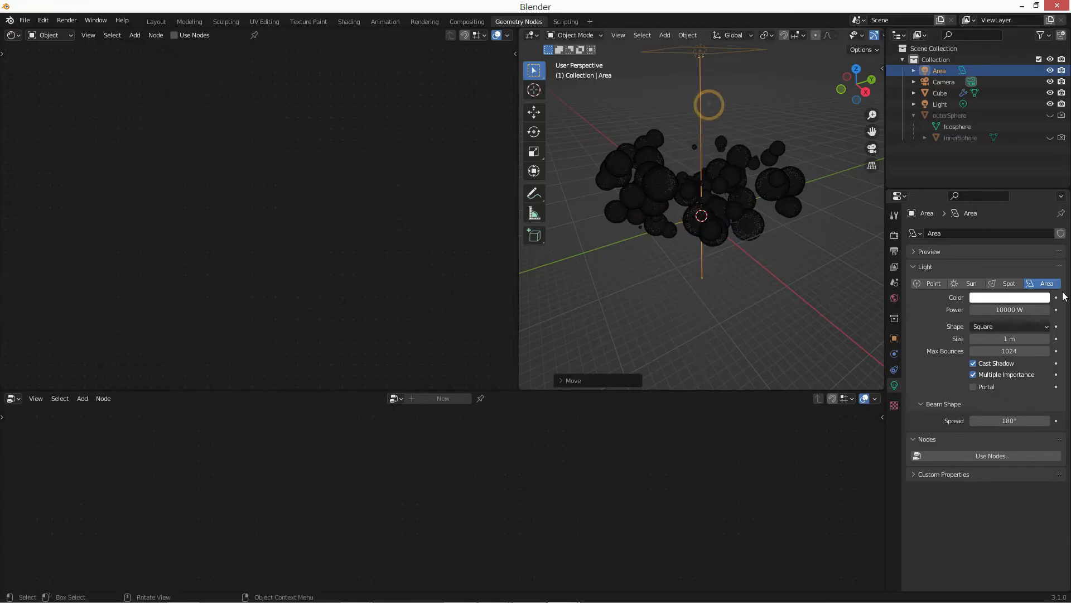
pyautogui.click(1006, 326)
pyautogui.click(1004, 364)
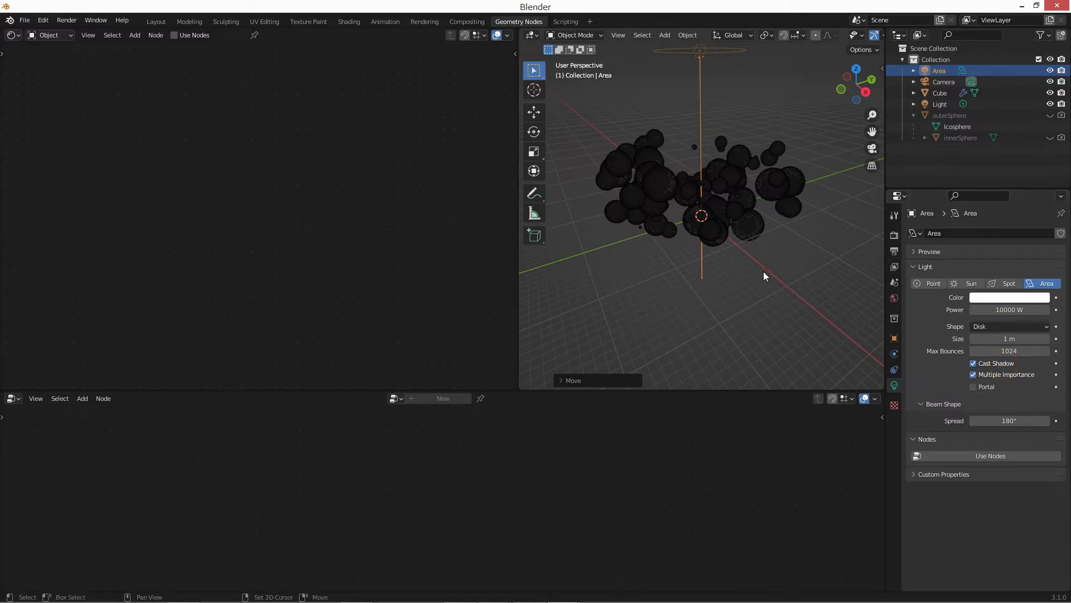
# Switch to the camera view and lock the camera to the view.
pyautogui.press('KP_0')
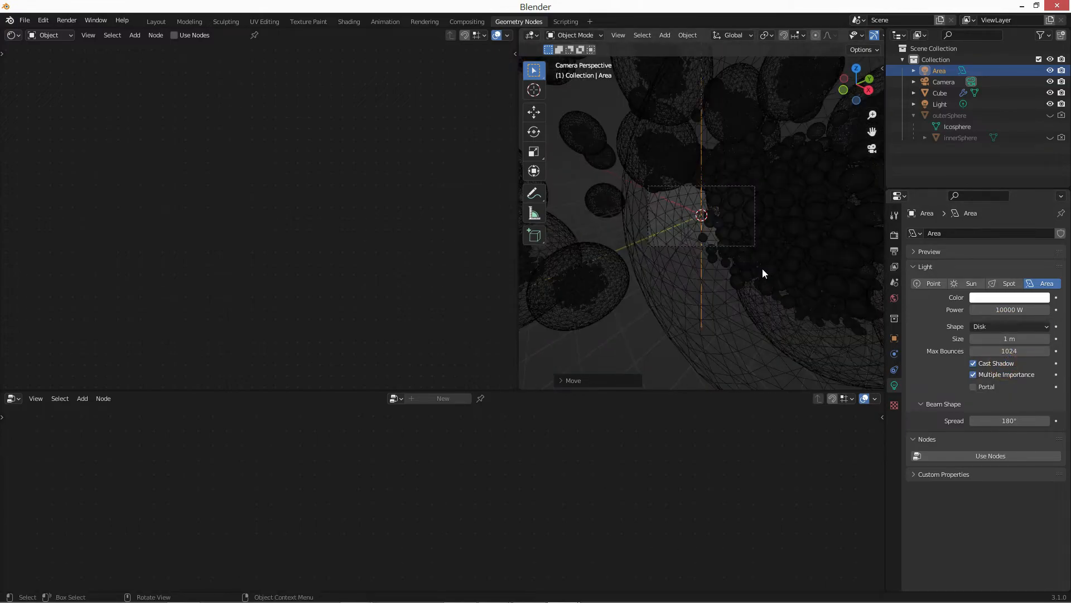
pyautogui.click(875, 151)
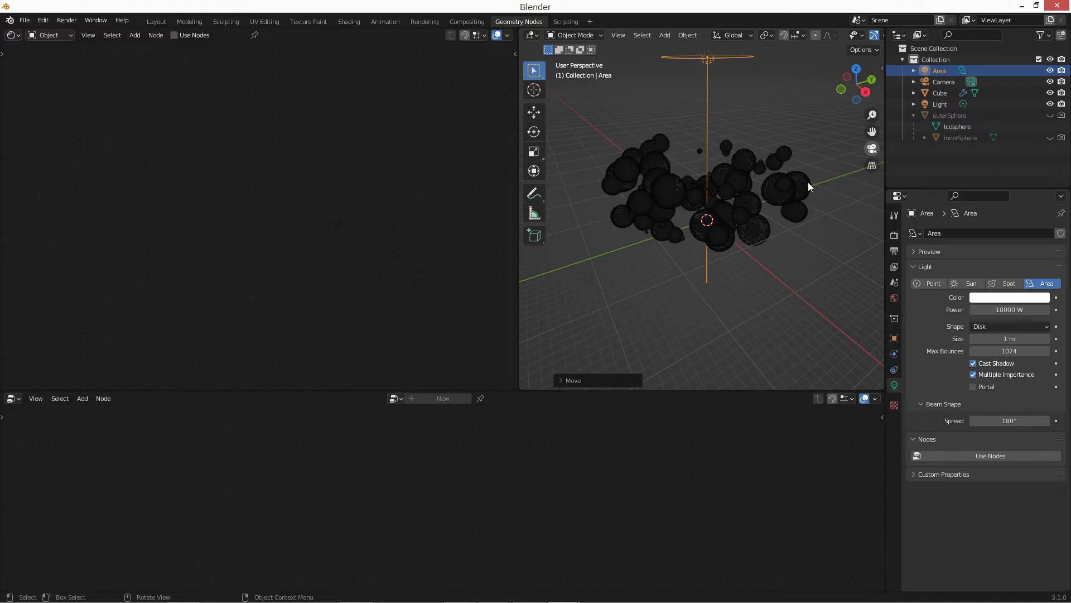
pyautogui.press('KP_0')
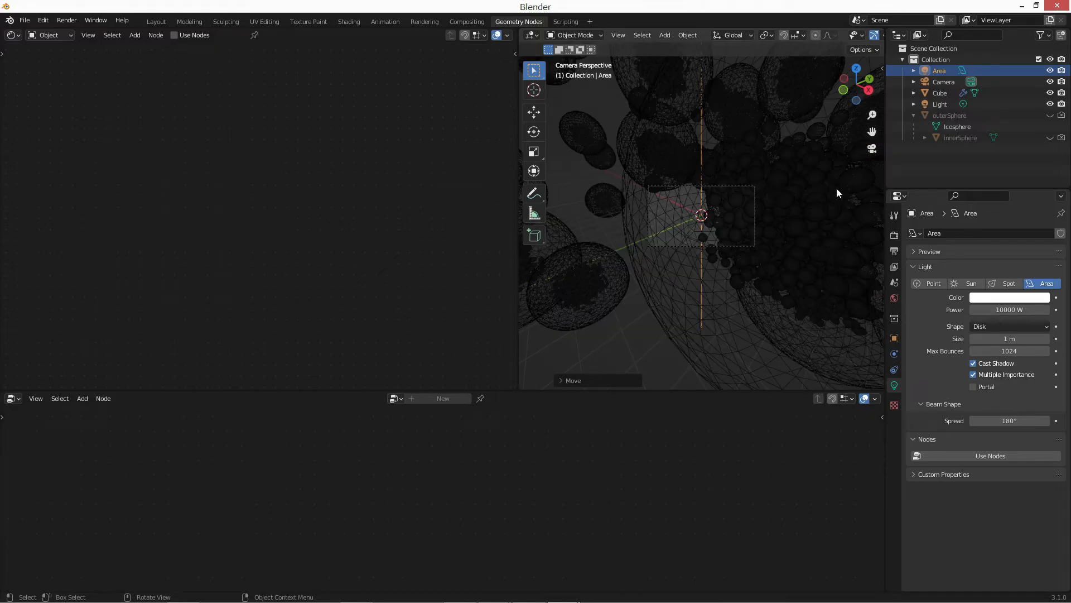
pyautogui.press('n')
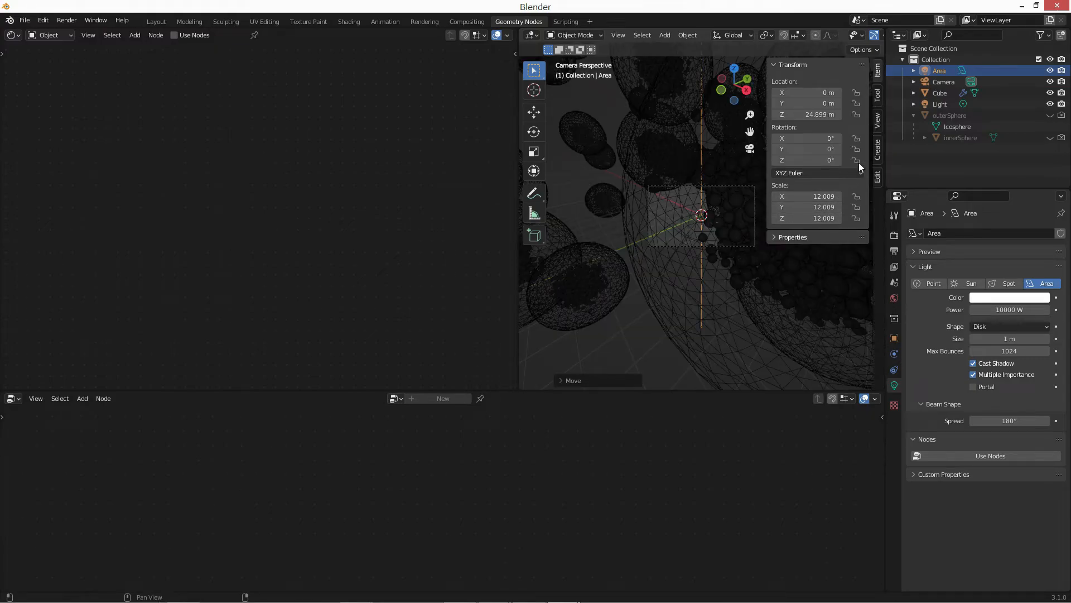
pyautogui.click(878, 152)
pyautogui.click(877, 122)
pyautogui.click(830, 200)
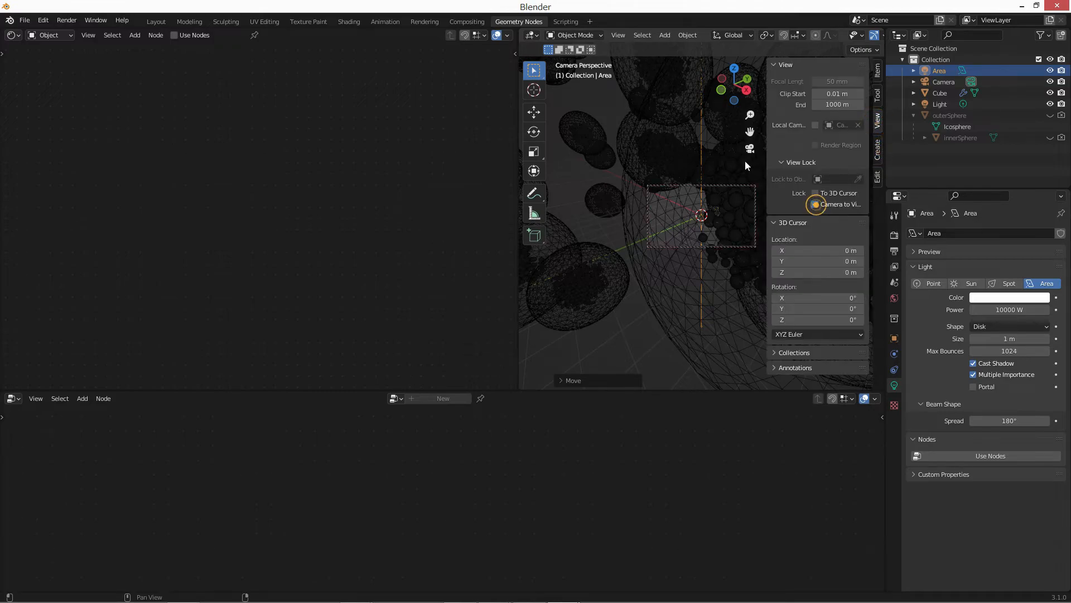
# Frame the whole cluster of spheres with the camera, looking along the X axis from slightly above.
pyautogui.scroll(5, 712, 182)
pyautogui.press('n')
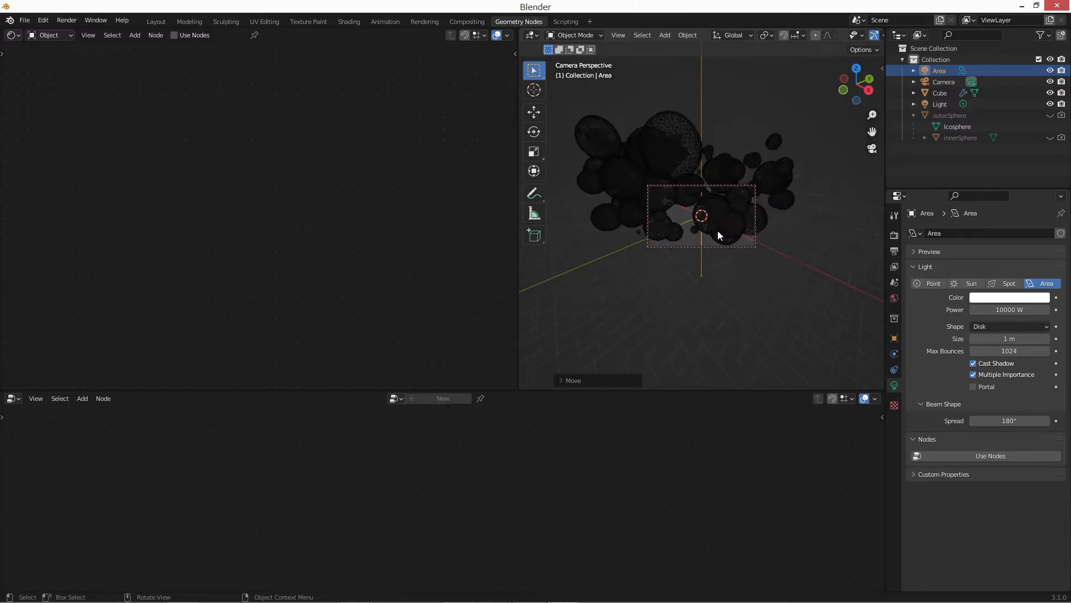
pyautogui.scroll(-5, 718, 230)
pyautogui.moveTo(712, 192)
pyautogui.mouseDown(button='middle')
pyautogui.moveTo(720, 234)
pyautogui.moveTo(709, 225)
pyautogui.moveTo(778, 237)
pyautogui.moveTo(779, 224)
pyautogui.moveTo(725, 232)
pyautogui.moveTo(715, 221)
pyautogui.moveTo(769, 216)
pyautogui.moveTo(721, 211)
pyautogui.mouseUp(button='middle')
pyautogui.scroll(4, 706, 208)
pyautogui.scroll(-6, 705, 206)
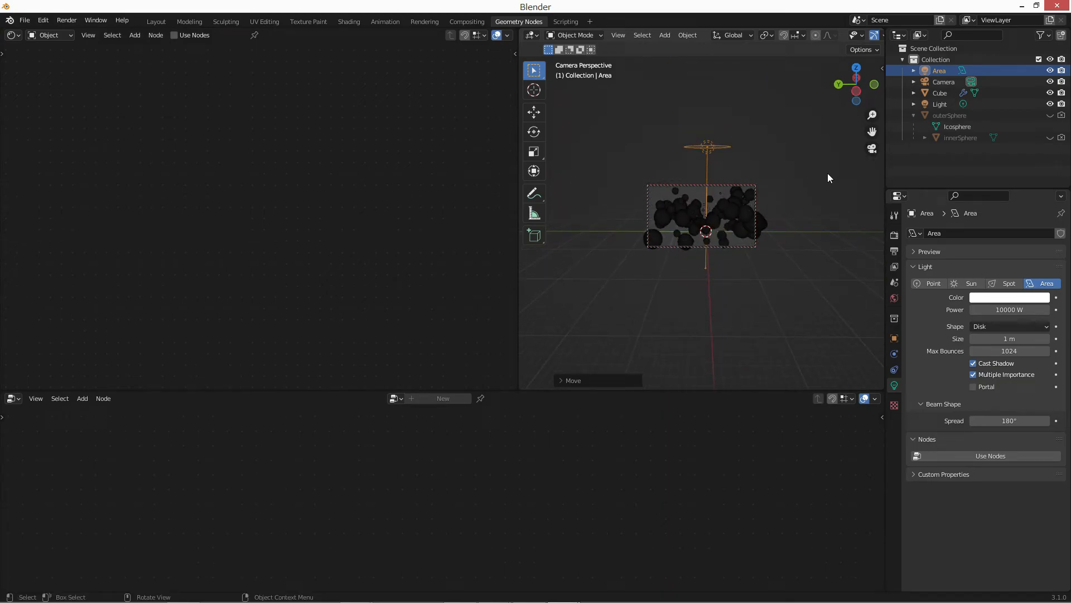
# Unlock the camera from the view and widen the 3D viewport toward the shader editor.
pyautogui.press('n')
pyautogui.scroll(2, 815, 202)
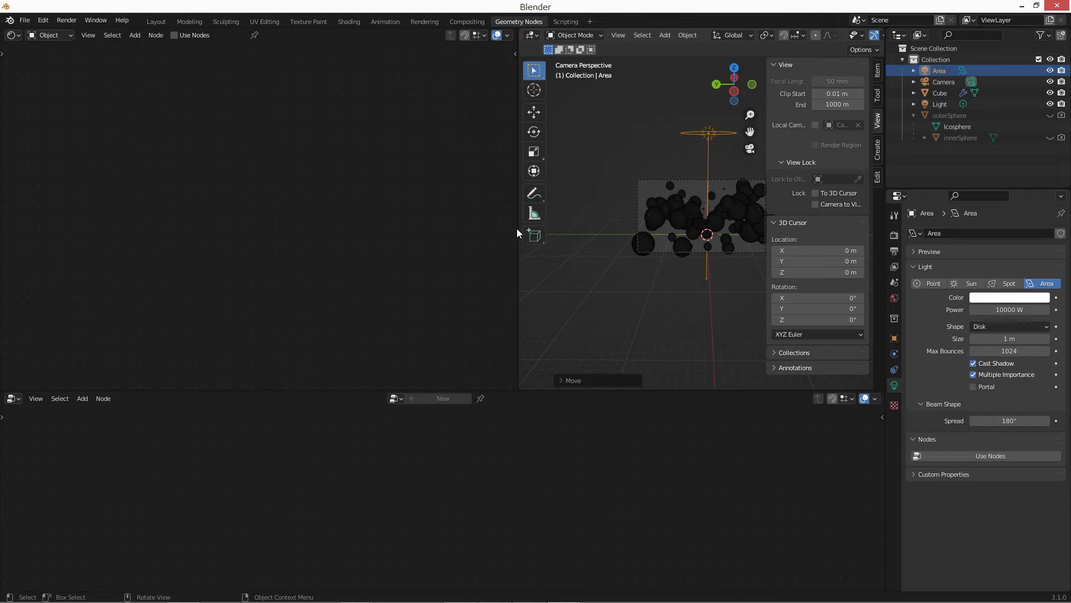
pyautogui.moveTo(508, 228); pyautogui.dragTo(383, 229)
pyautogui.scroll(3, 612, 220)
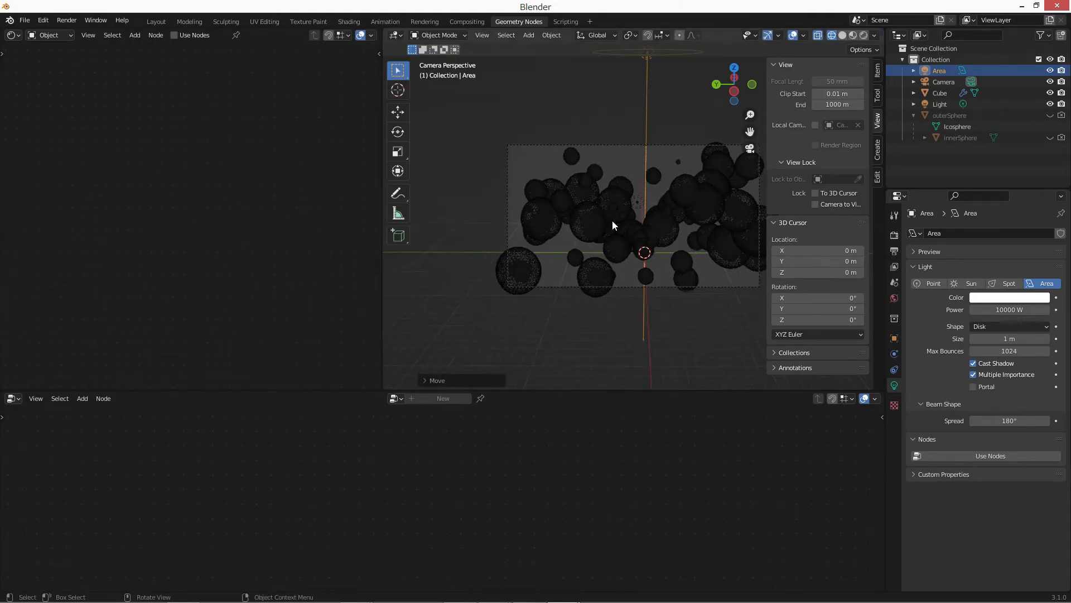
pyautogui.scroll(-1, 644, 240)
pyautogui.keyDown('shift'); pyautogui.moveTo(644, 240); pyautogui.dragTo(624, 243, button='middle'); pyautogui.keyUp('shift')
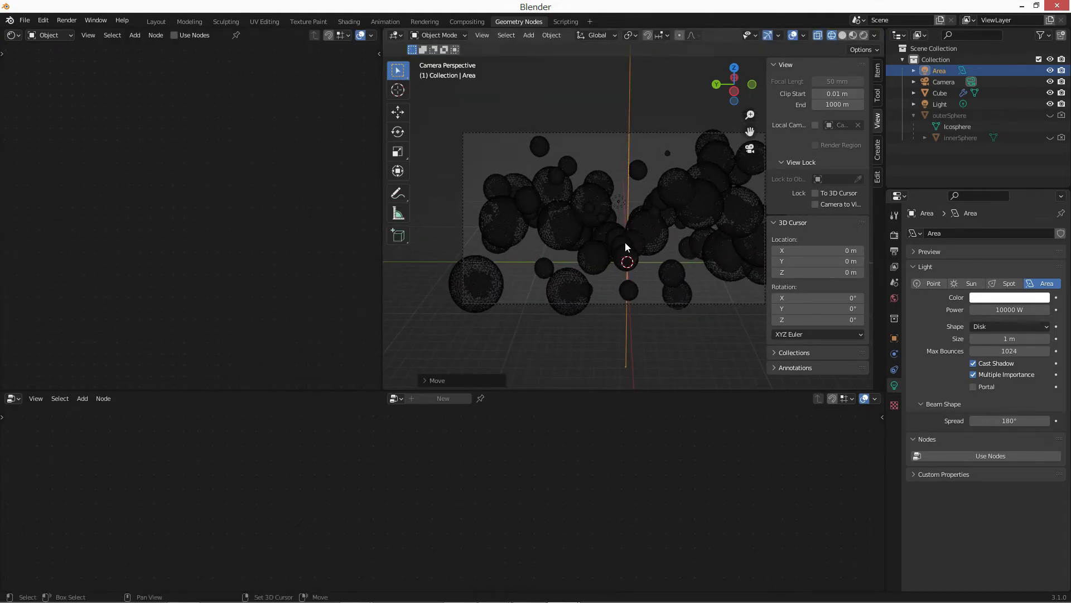
# Relock the camera to the view, reframe it closer on the spheres from a higher angle, and release the lock.
pyautogui.click(816, 204)
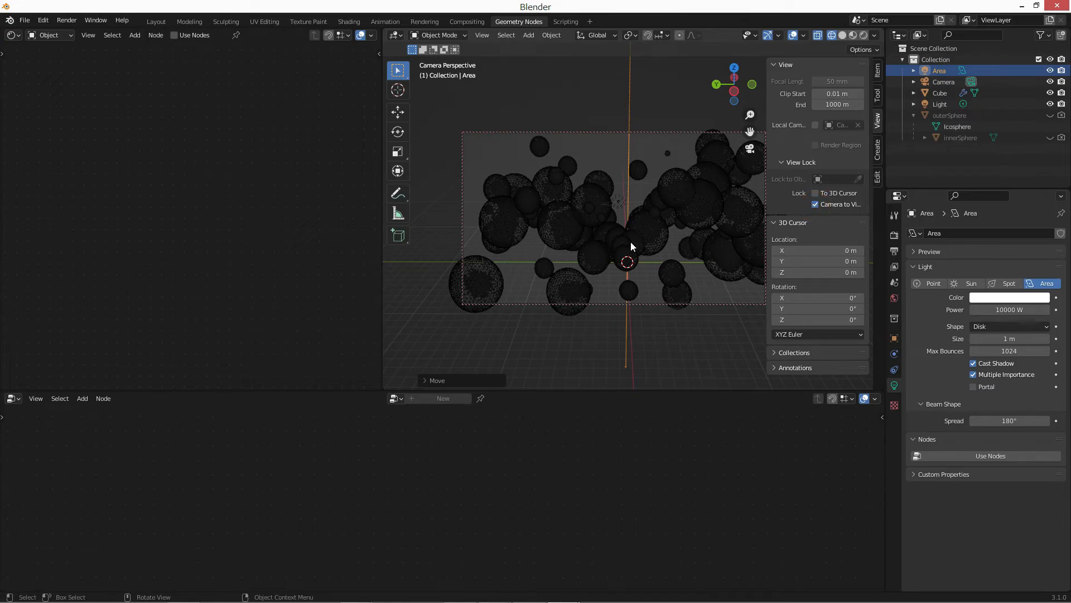
pyautogui.scroll(-1, 631, 242)
pyautogui.moveTo(628, 251); pyautogui.dragTo(629, 274, button='middle')
pyautogui.scroll(2, 635, 224)
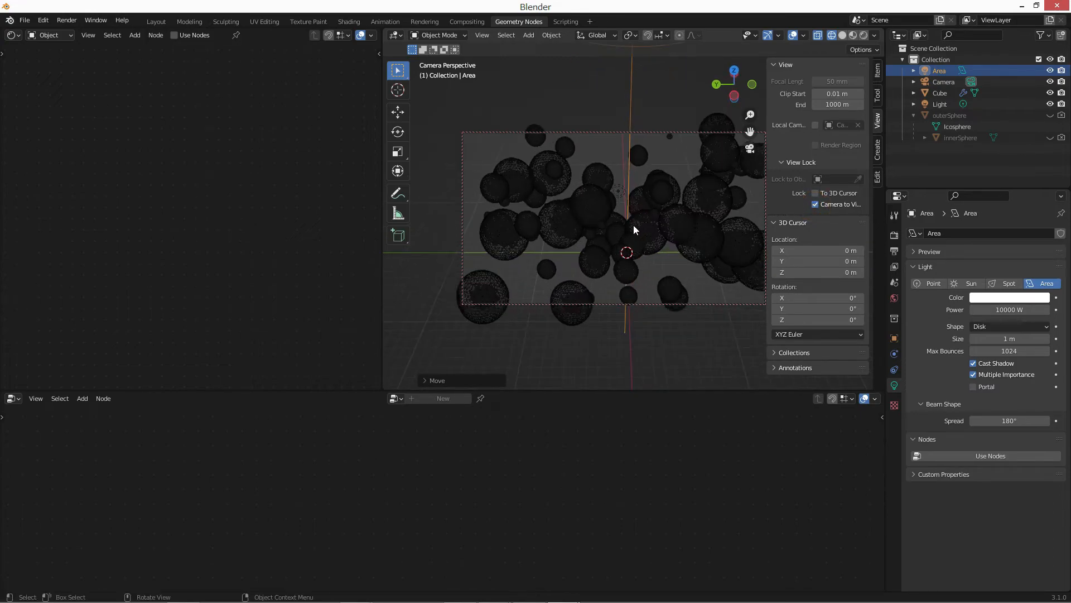
pyautogui.moveTo(663, 222); pyautogui.dragTo(641, 226, button='middle')
pyautogui.press('n')
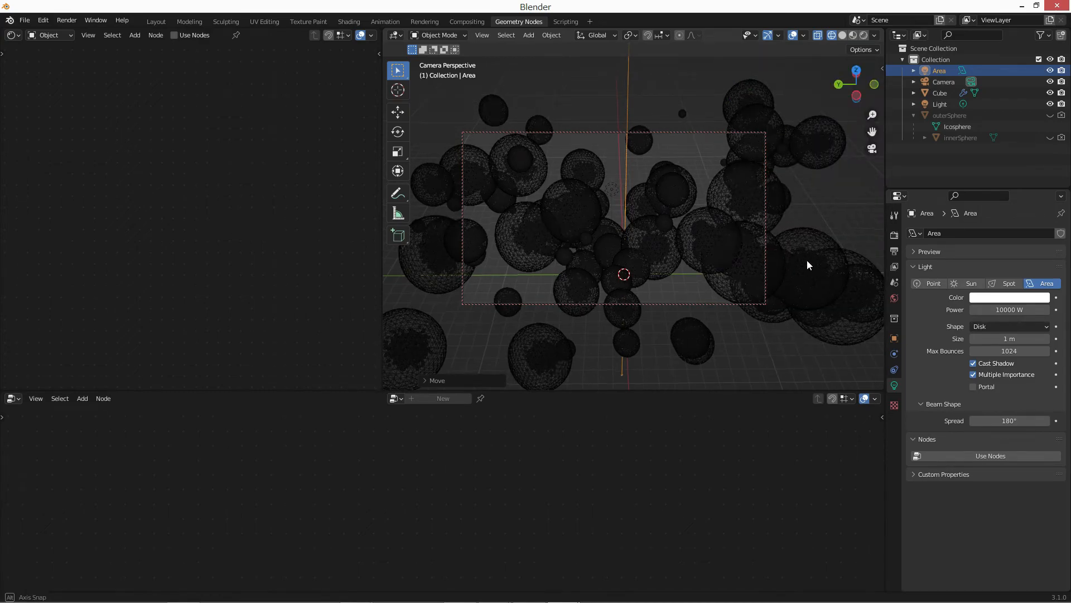
pyautogui.moveTo(807, 260); pyautogui.dragTo(802, 269, button='middle')
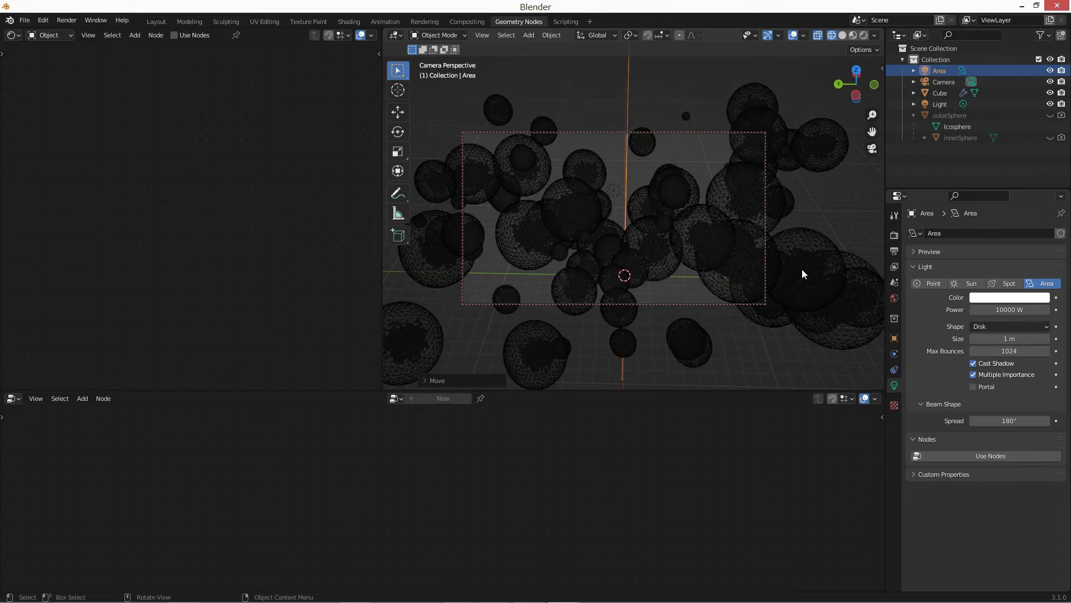
pyautogui.press('n')
pyautogui.click(816, 204)
# Turn the empty shader editor area into a second 3D viewport showing the spheres and area light from an angled user perspective.
pyautogui.click(15, 38)
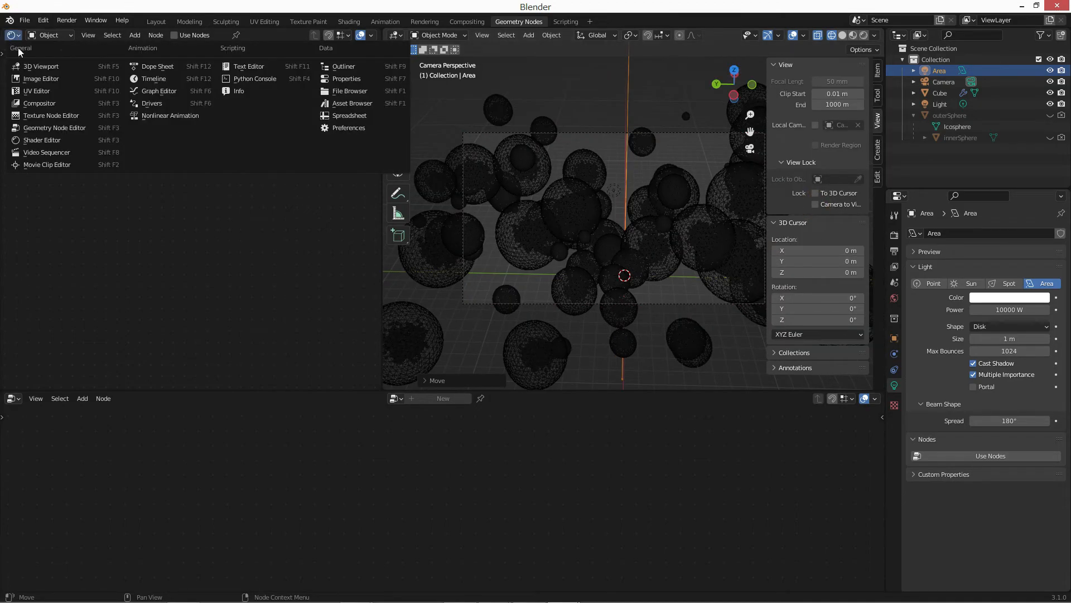
pyautogui.click(30, 70)
pyautogui.scroll(-10, 267, 223)
pyautogui.moveTo(239, 254); pyautogui.dragTo(210, 221, button='middle')
pyautogui.scroll(3, 226, 176)
# Duplicate the area light to one side of the spheres and rotate the copy about 39° around global X to face them.
pyautogui.hotkey('shift', 'd')
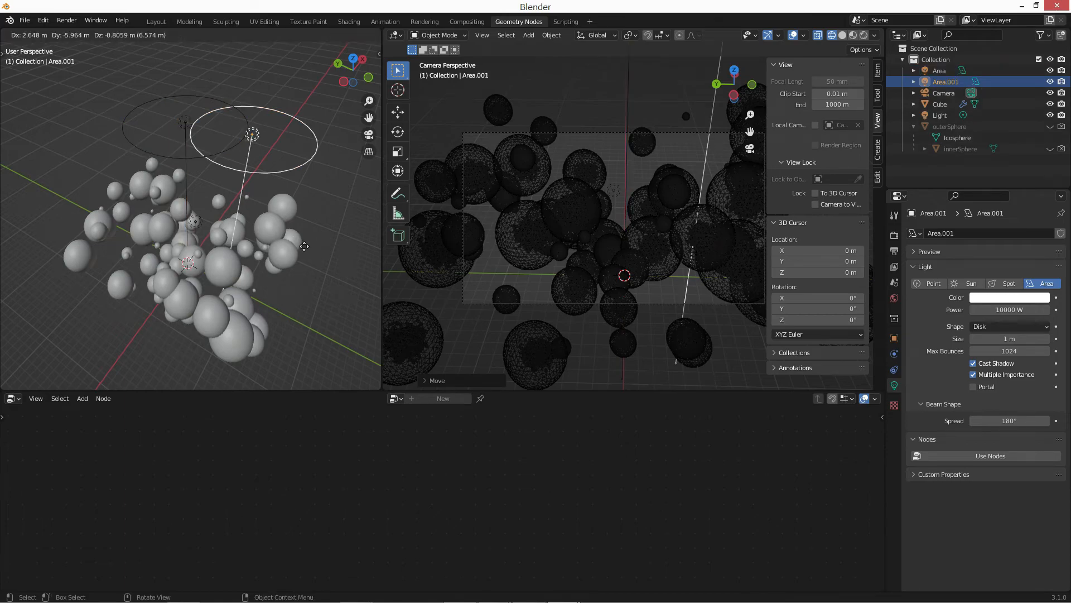
pyautogui.click(345, 288)
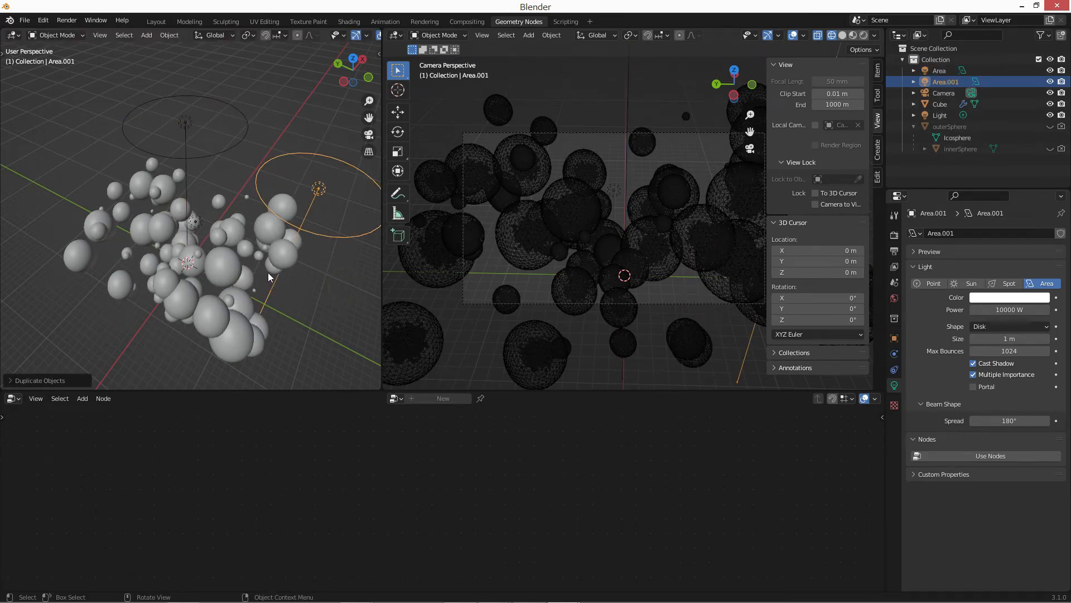
pyautogui.moveTo(268, 272); pyautogui.dragTo(271, 261, button='middle')
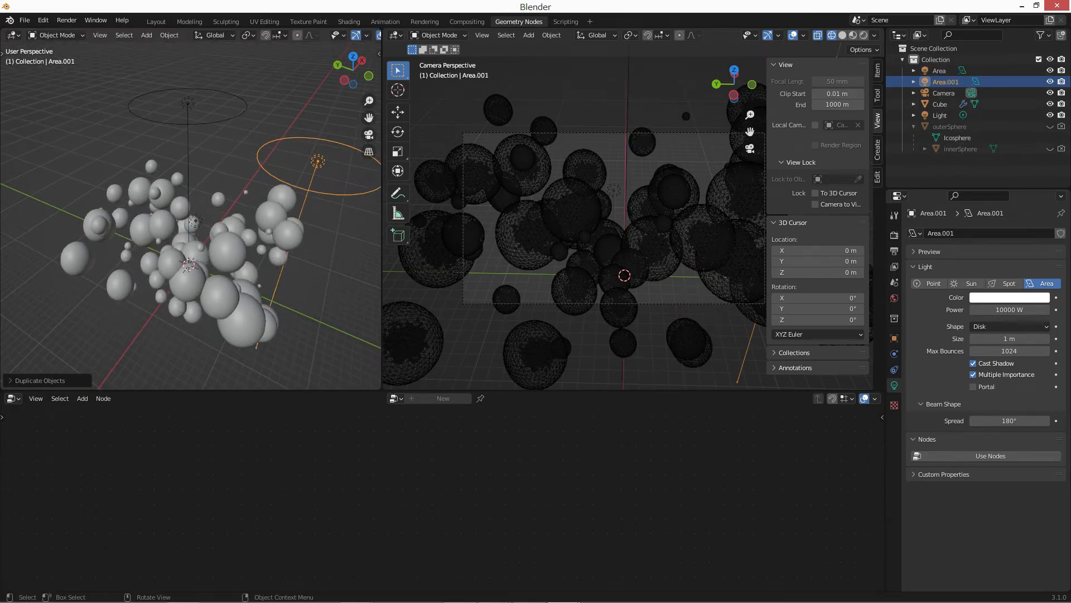
pyautogui.press('r')
pyautogui.press('x')
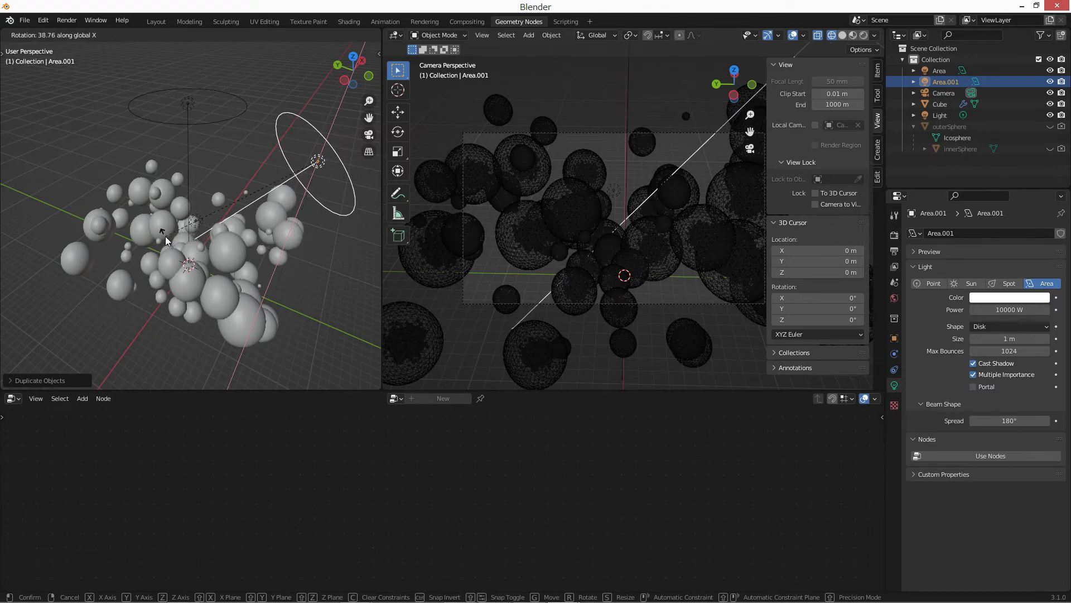
pyautogui.click(165, 239)
# Duplicate the original area light about 18 m along global Y and rotate the copy around global X to face the spheres.
pyautogui.moveTo(263, 243)
pyautogui.mouseDown(button='middle')
pyautogui.moveTo(206, 256)
pyautogui.moveTo(272, 254)
pyautogui.mouseUp(button='middle')
pyautogui.click(209, 142)
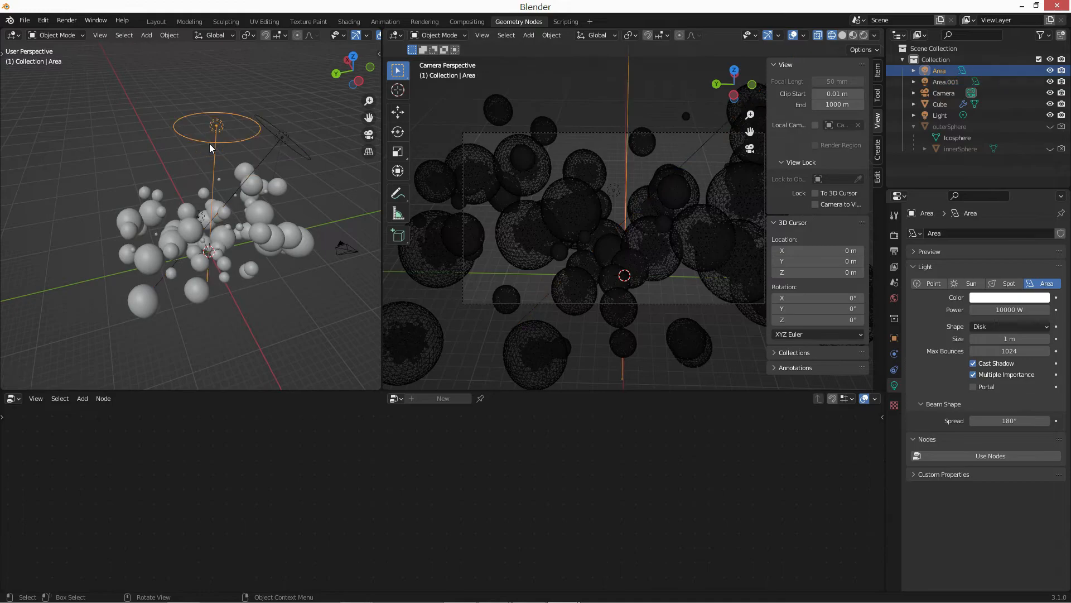
pyautogui.hotkey('shift', 'd')
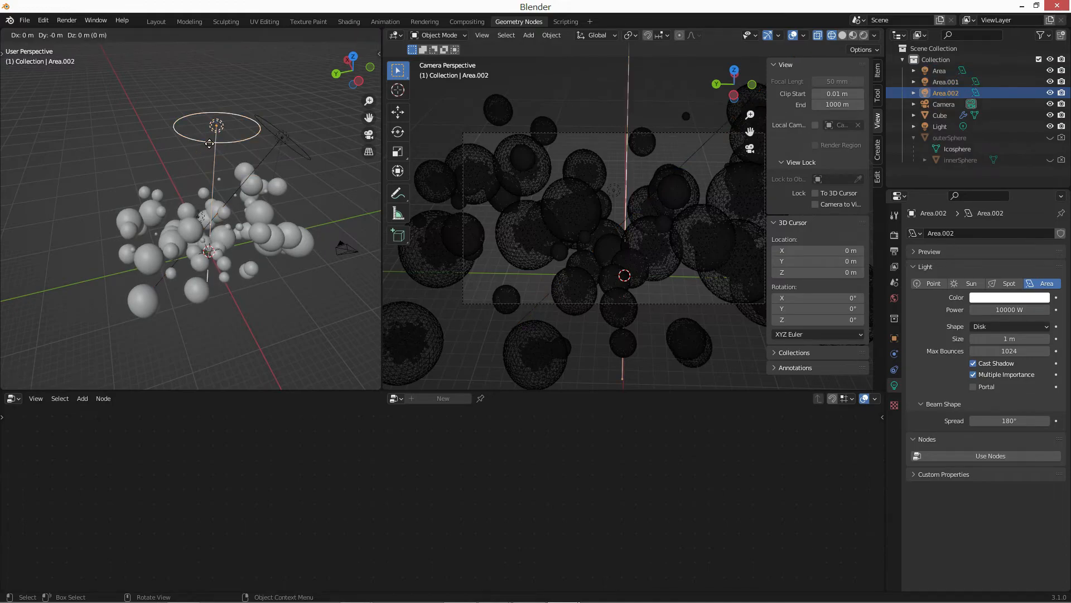
pyautogui.press('y')
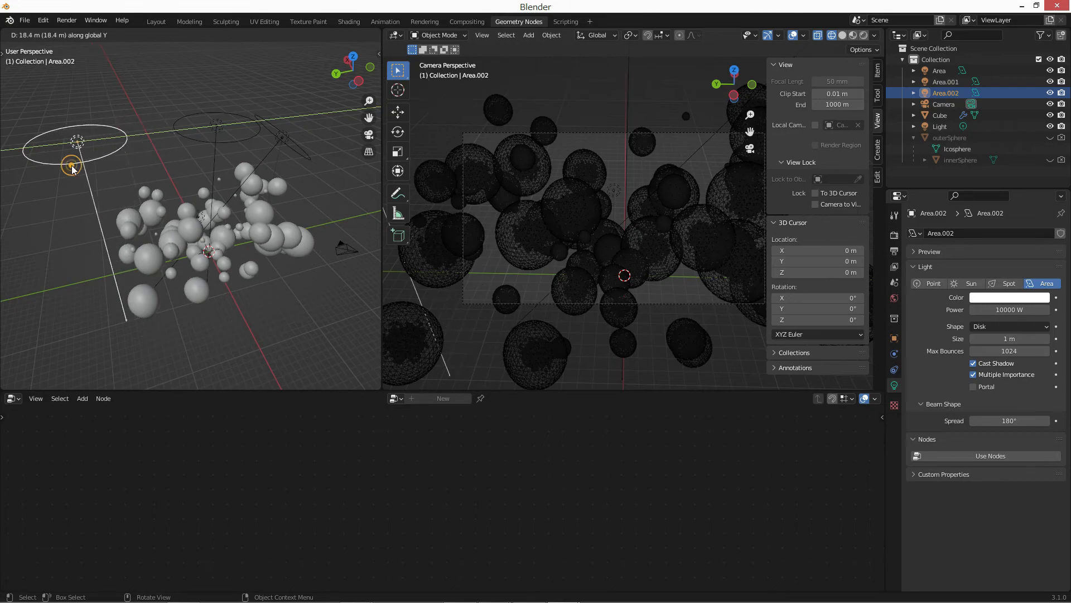
pyautogui.click(75, 164)
pyautogui.press('r')
pyautogui.press('x')
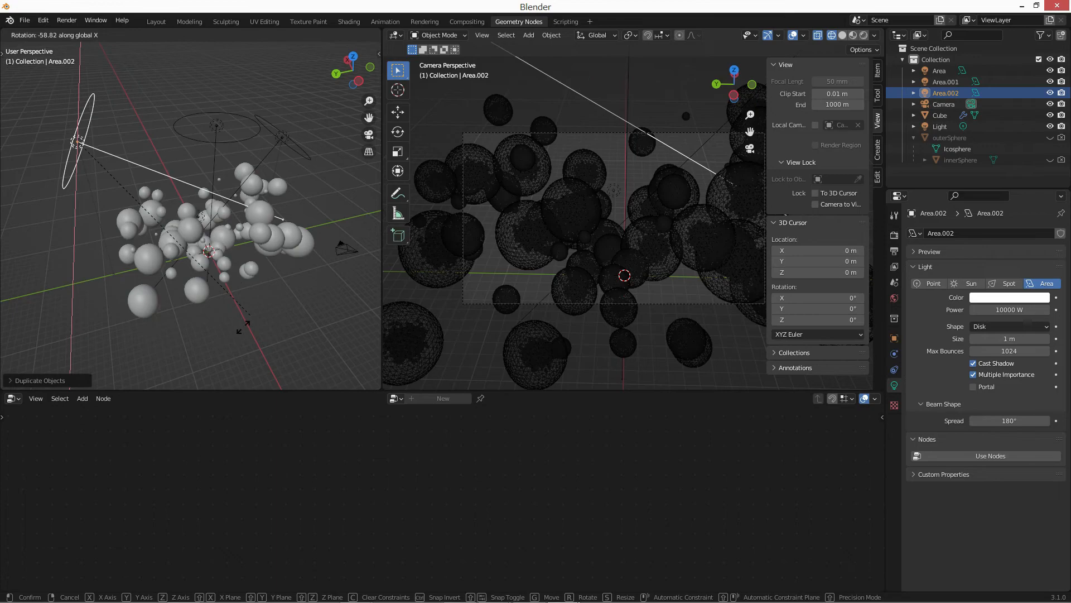
pyautogui.click(184, 220)
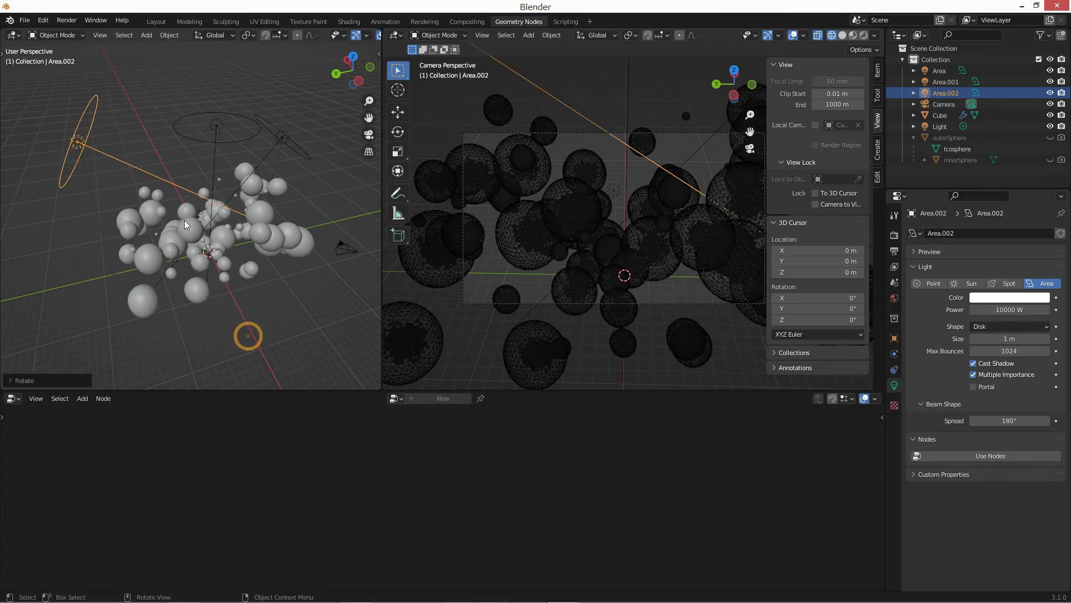
# Check the three-light arrangement, switch the camera viewport to rendered shading and hide its sidebar.
pyautogui.moveTo(173, 221)
pyautogui.mouseDown(button='middle')
pyautogui.moveTo(88, 222)
pyautogui.moveTo(183, 233)
pyautogui.mouseUp(button='middle')
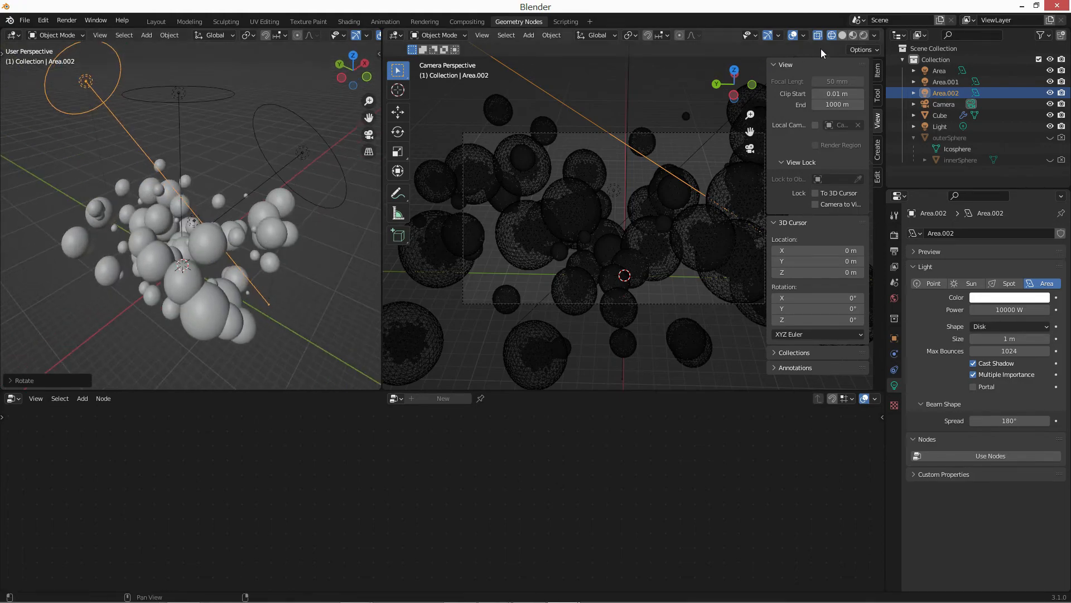
pyautogui.click(863, 36)
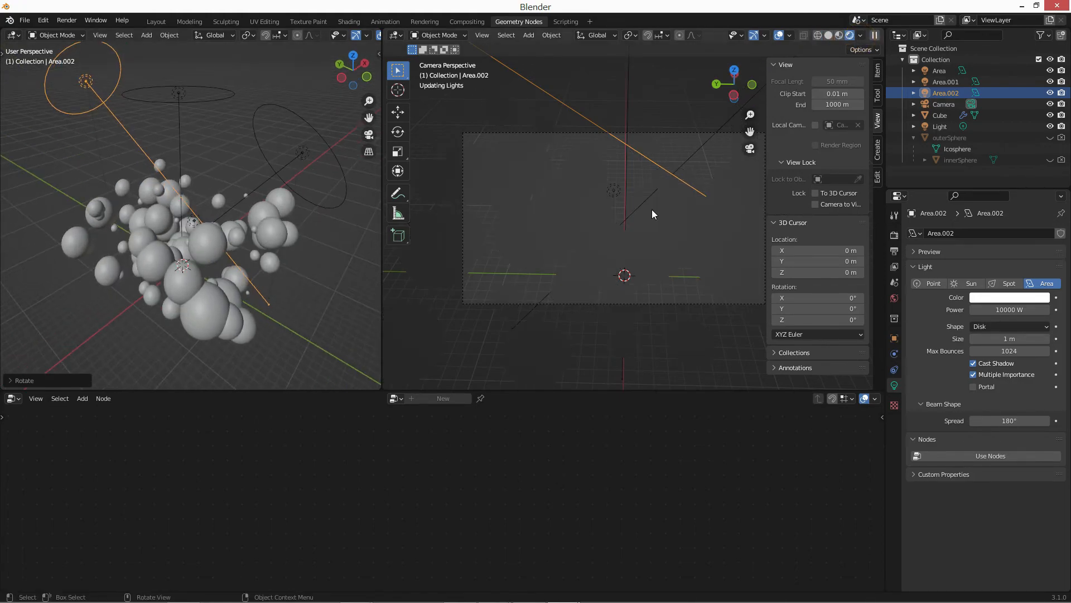
pyautogui.press('n')
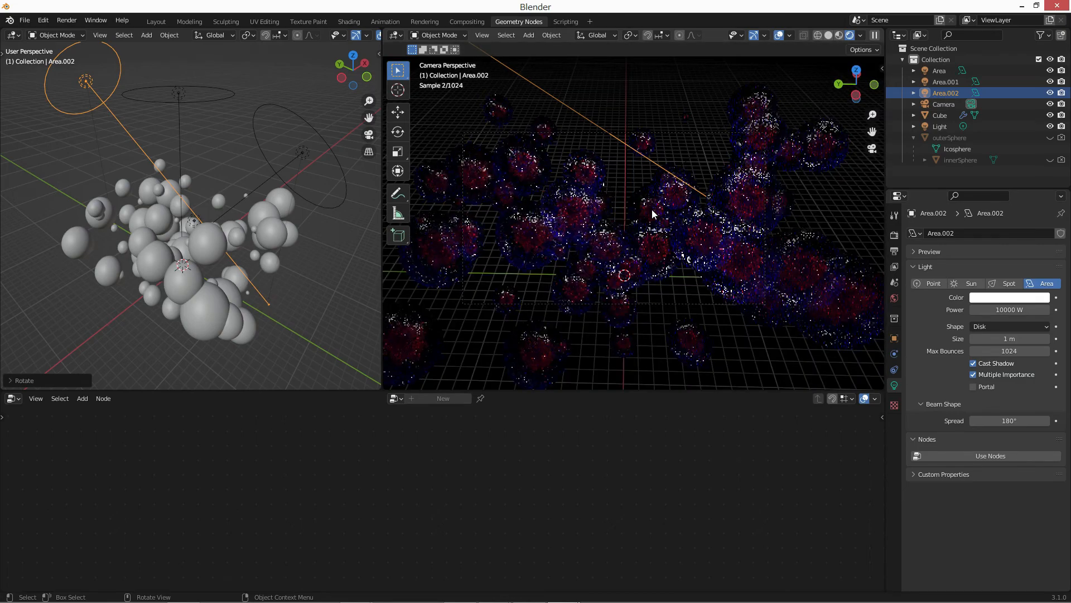